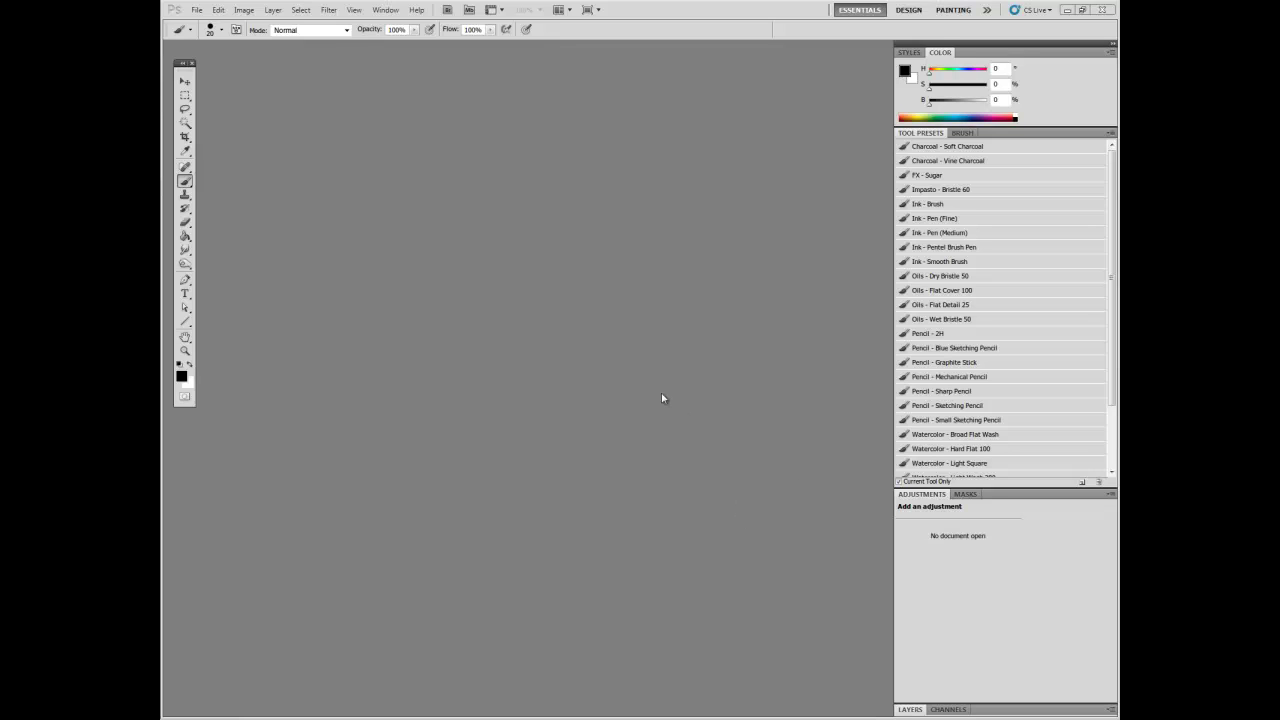
Open the File menu in the menu bar.
click(197, 10)
Create a new white document 11 × 17 inches at 72 pixels per inch.
click(208, 22)
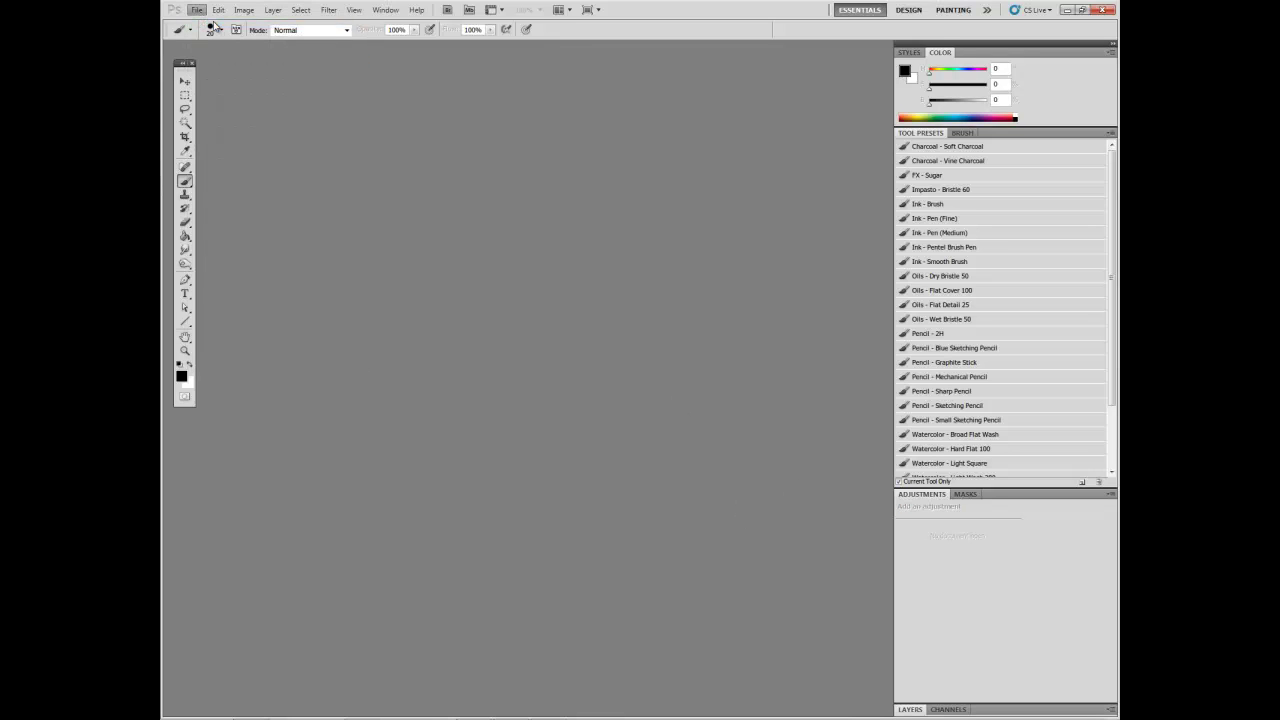
drag(580, 194, 640, 190)
click(577, 462)
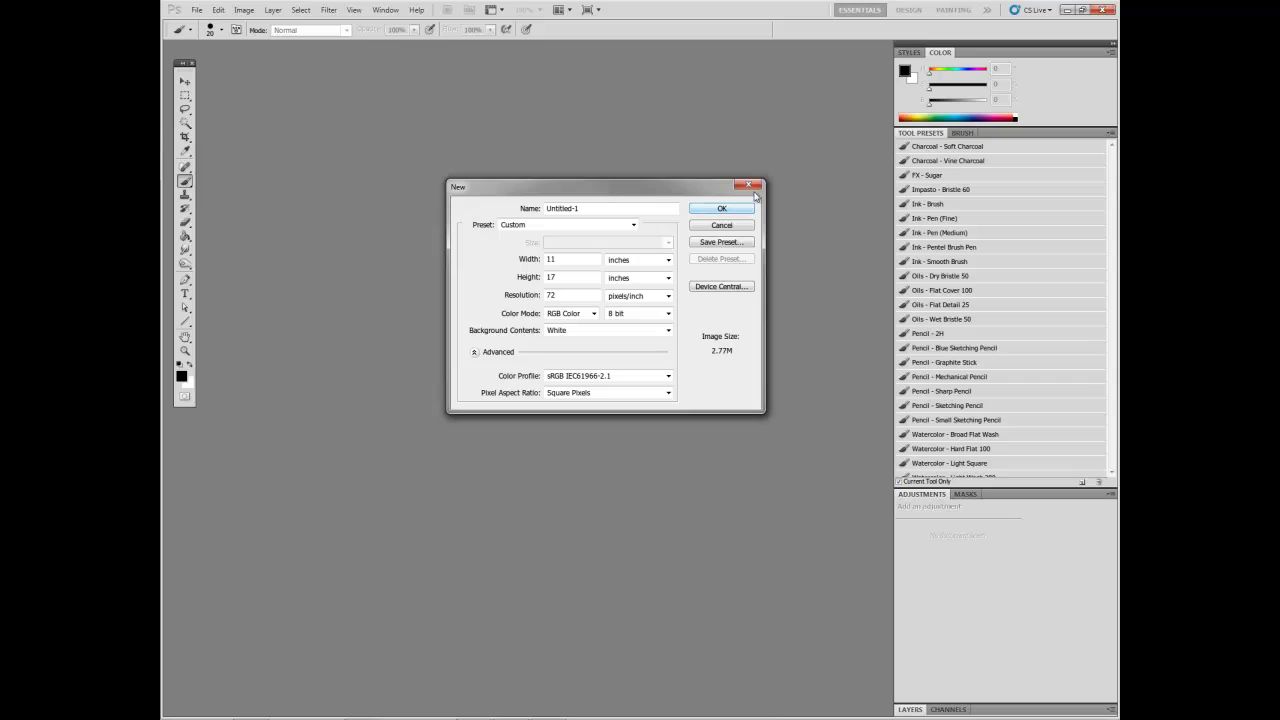
click(723, 210)
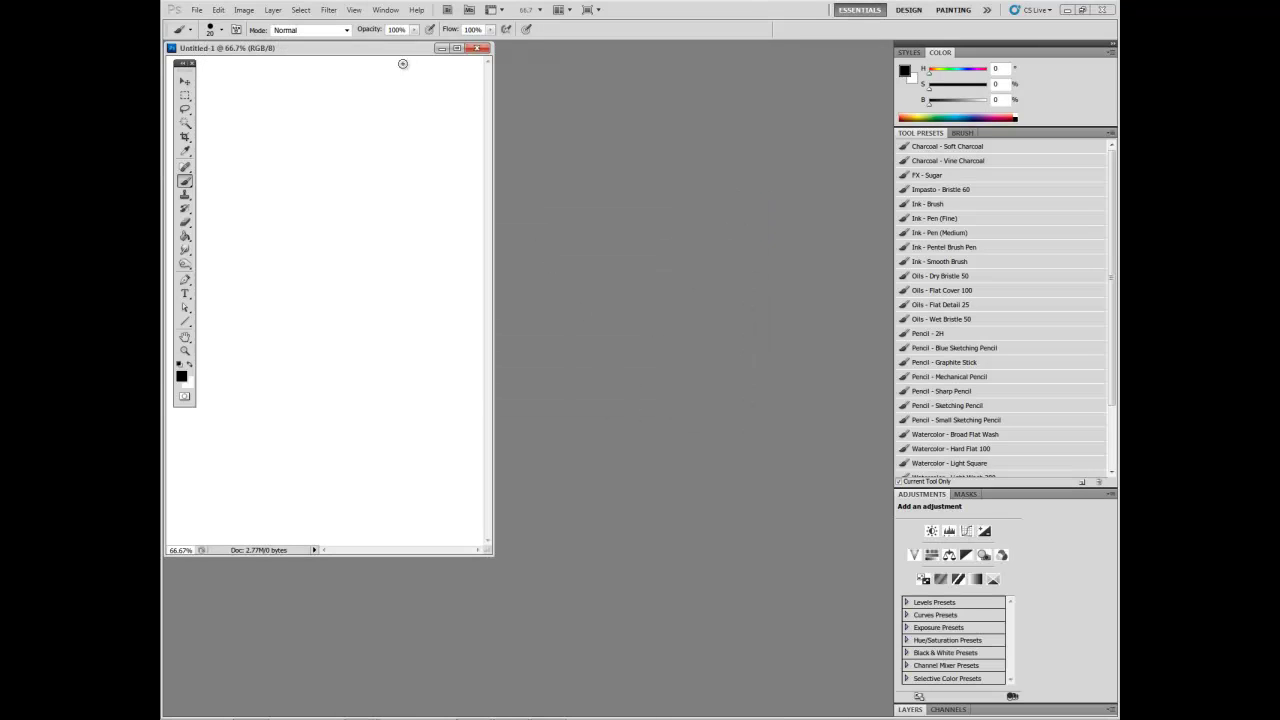
Centre and enlarge the Untitled-1 window, show rulers, and bring up the ruler units menu.
drag(397, 57, 571, 94)
drag(668, 589, 774, 627)
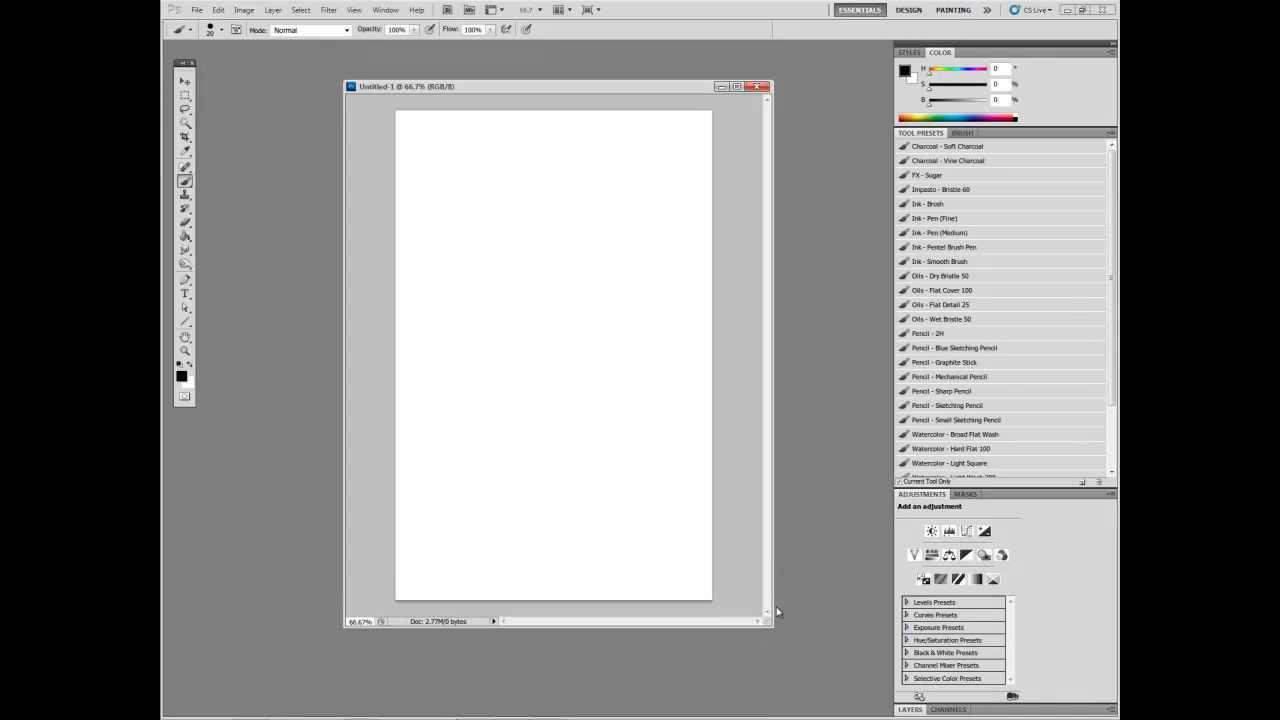
key(ctrl+r)
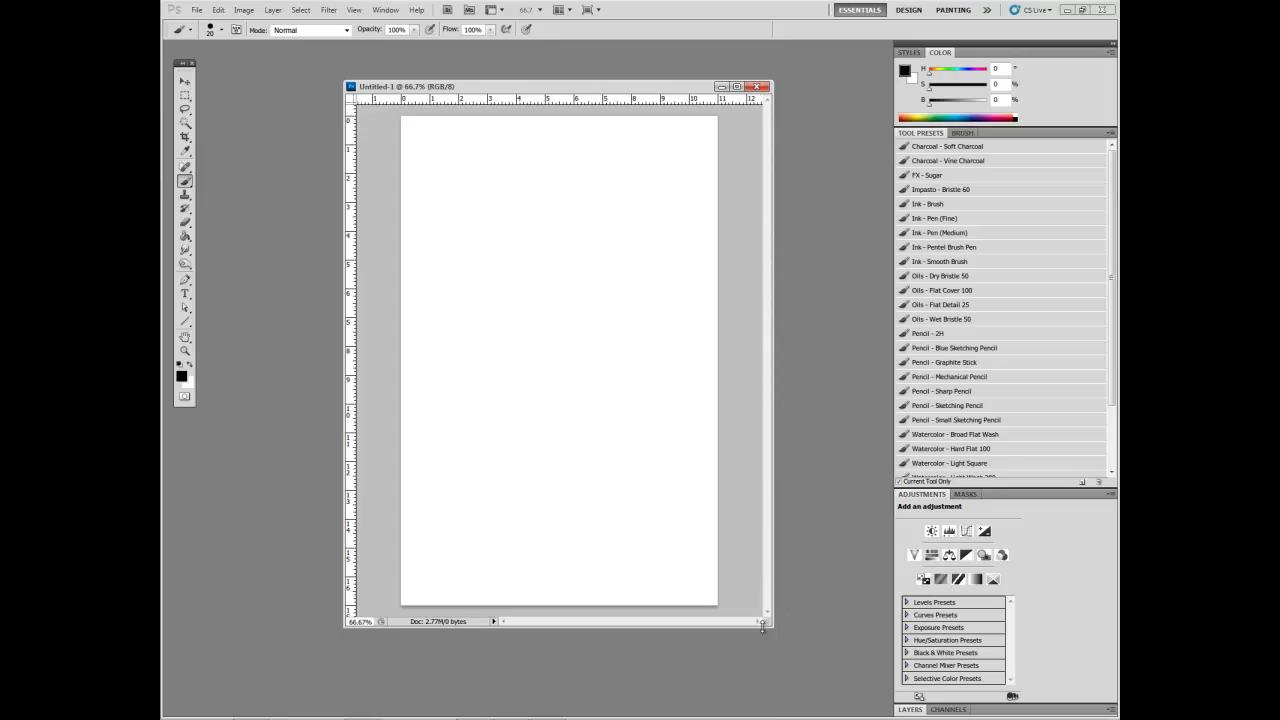
drag(766, 628, 776, 600)
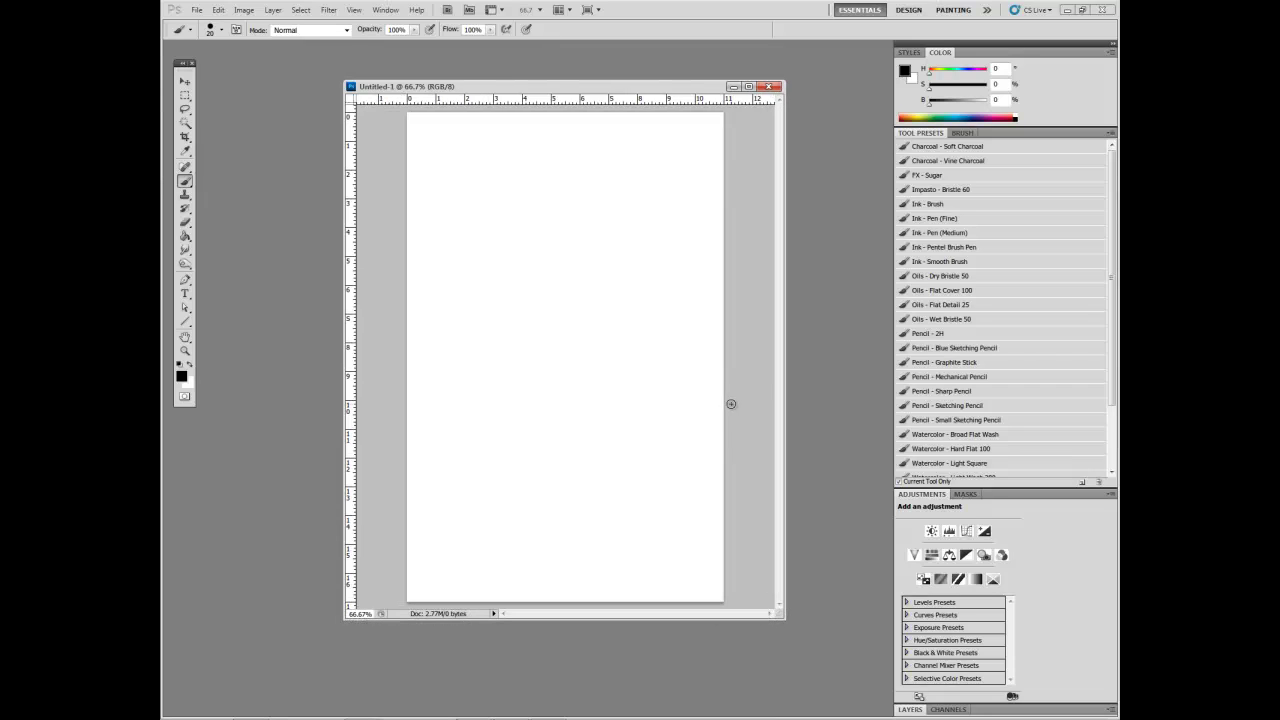
right_click(657, 103)
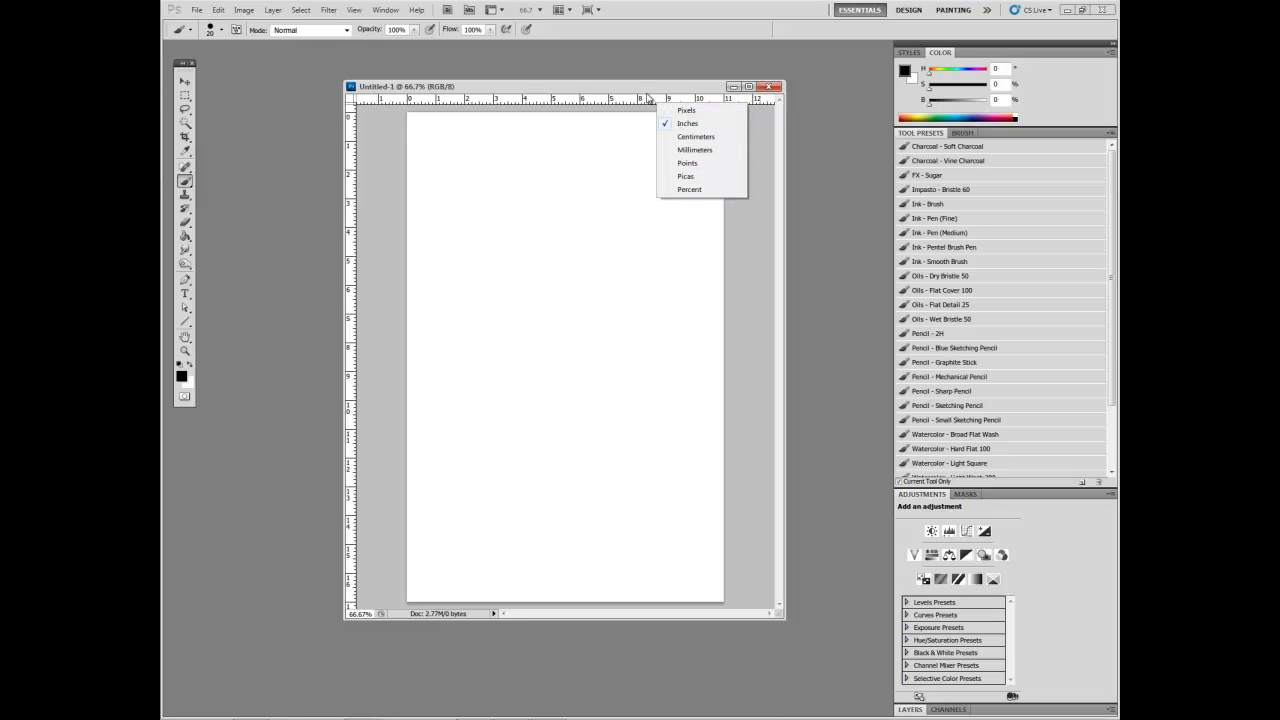
Keep rulers in inches and set the grid to a gridline every 1 inch with 4 subdivisions.
click(648, 95)
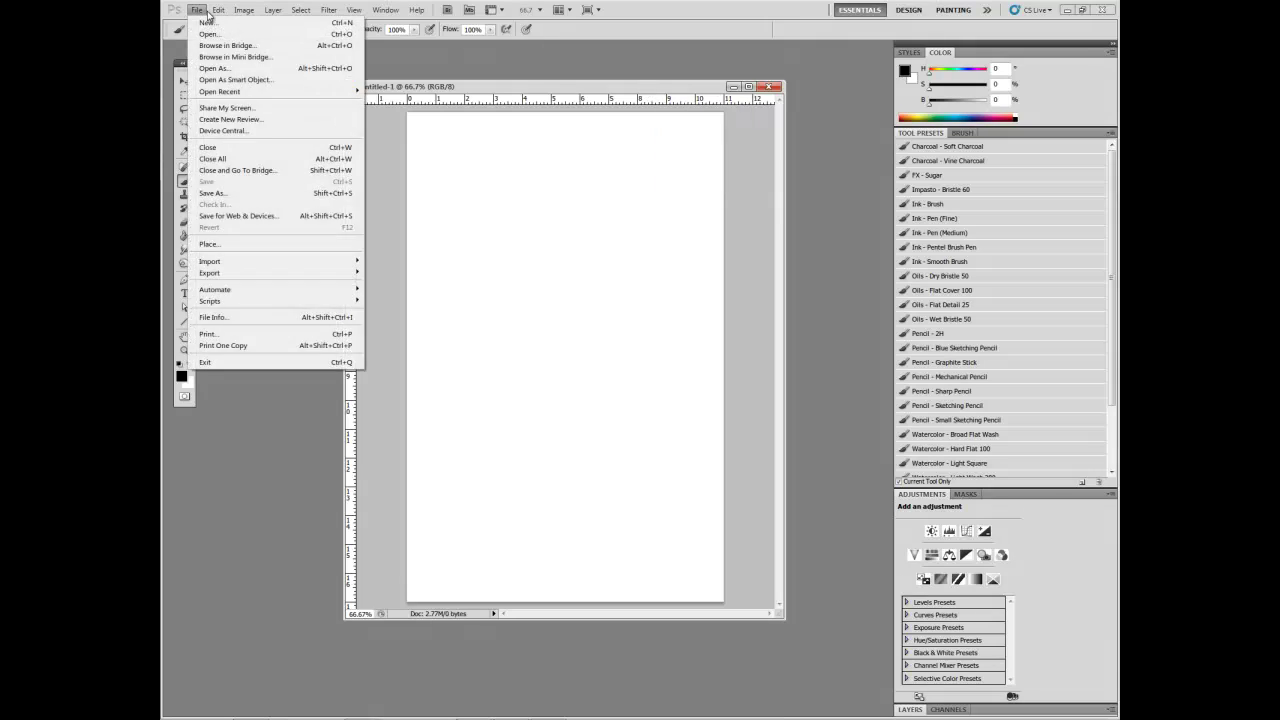
click(217, 10)
mouse_move(316, 434)
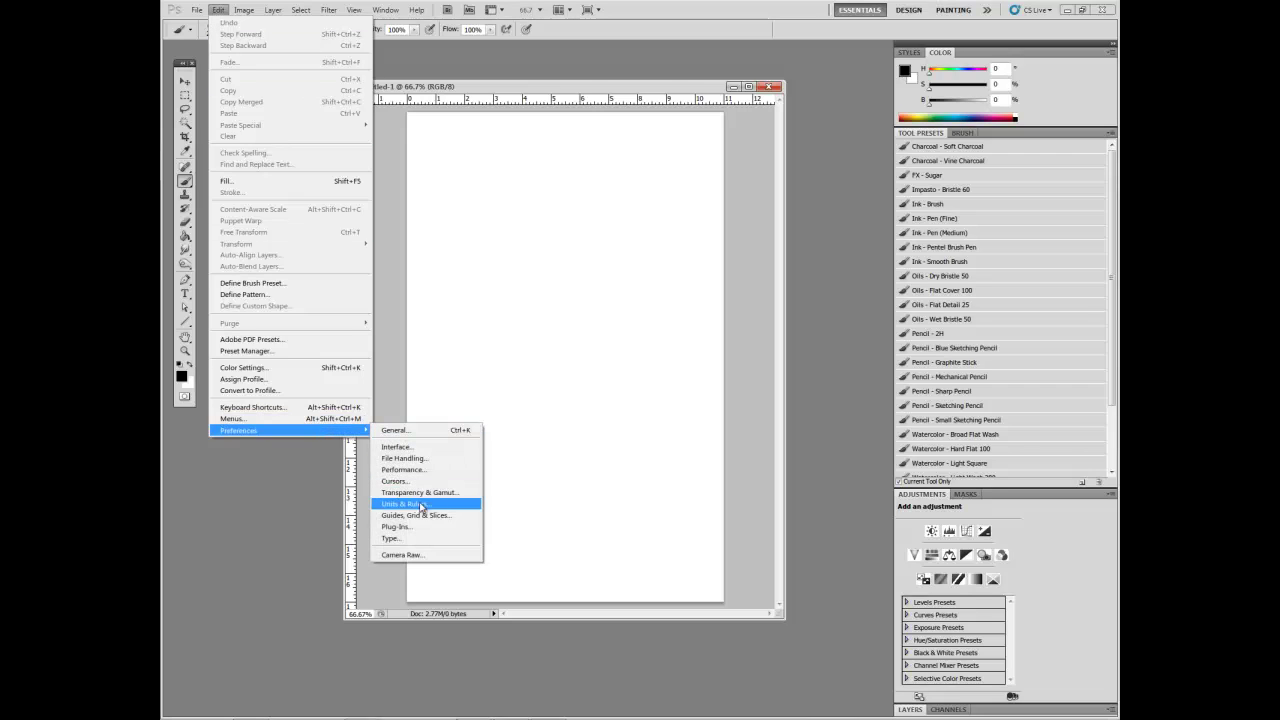
click(419, 516)
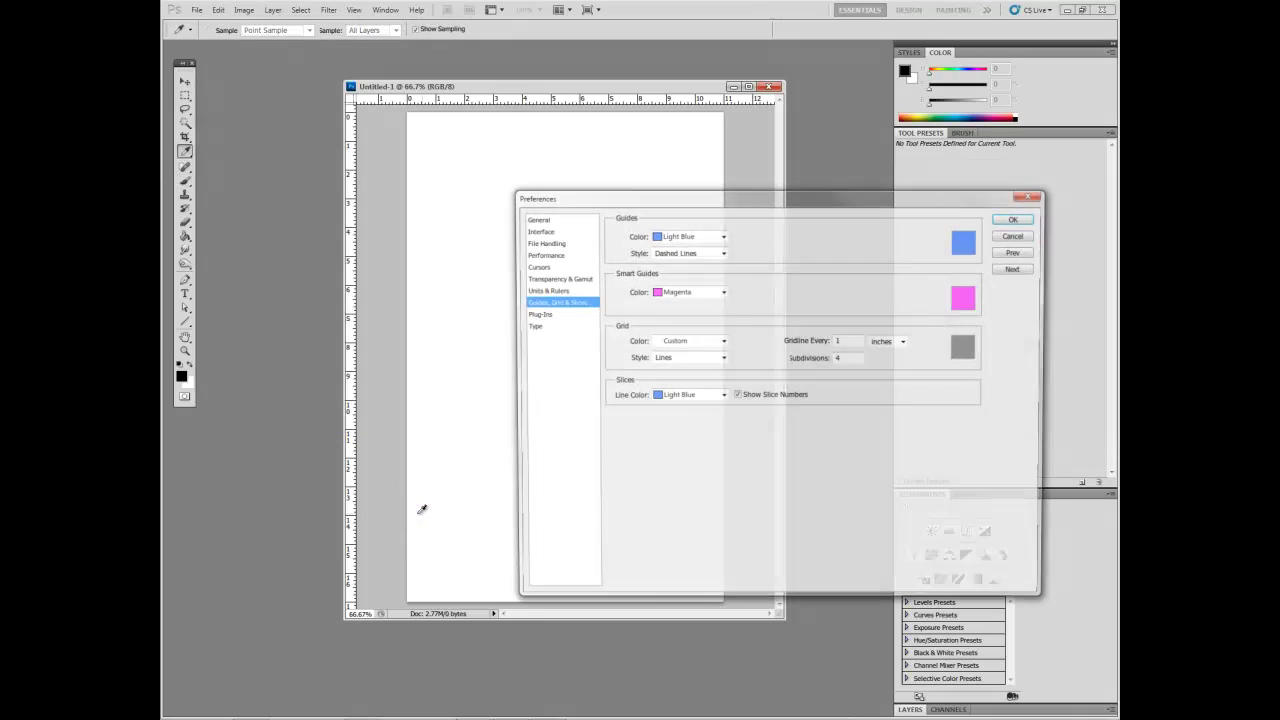
drag(736, 200, 626, 251)
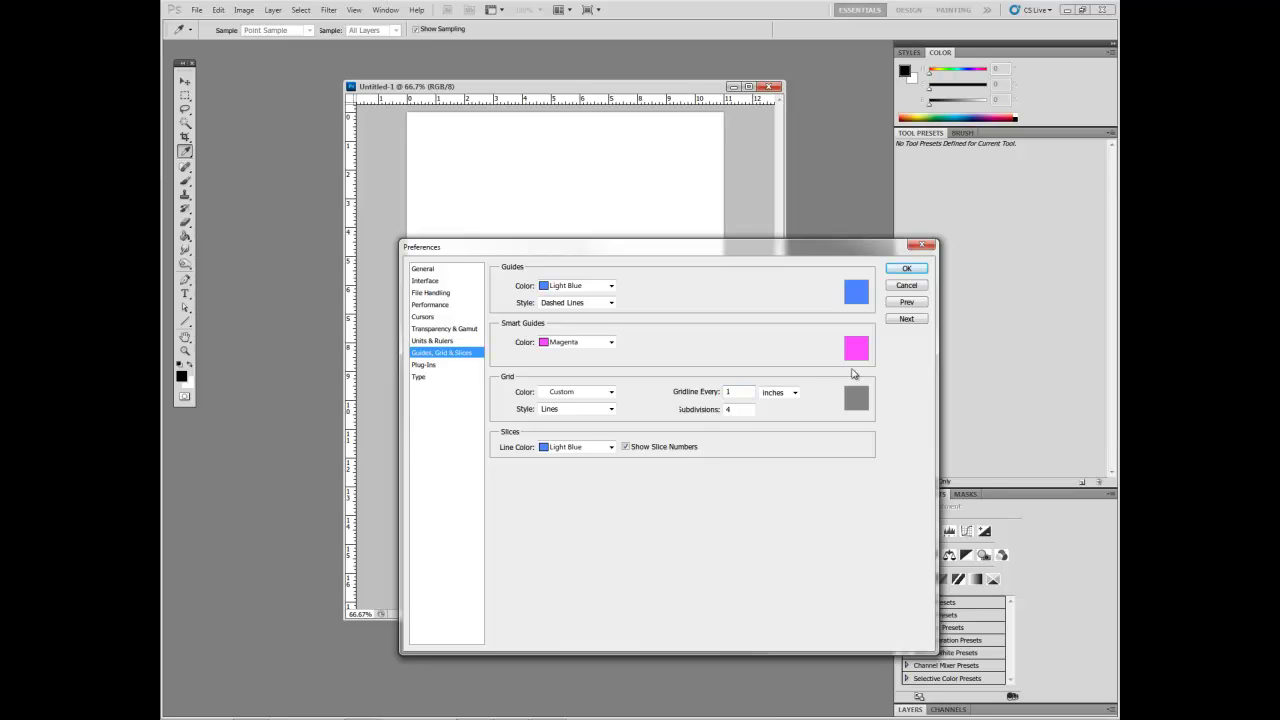
click(903, 270)
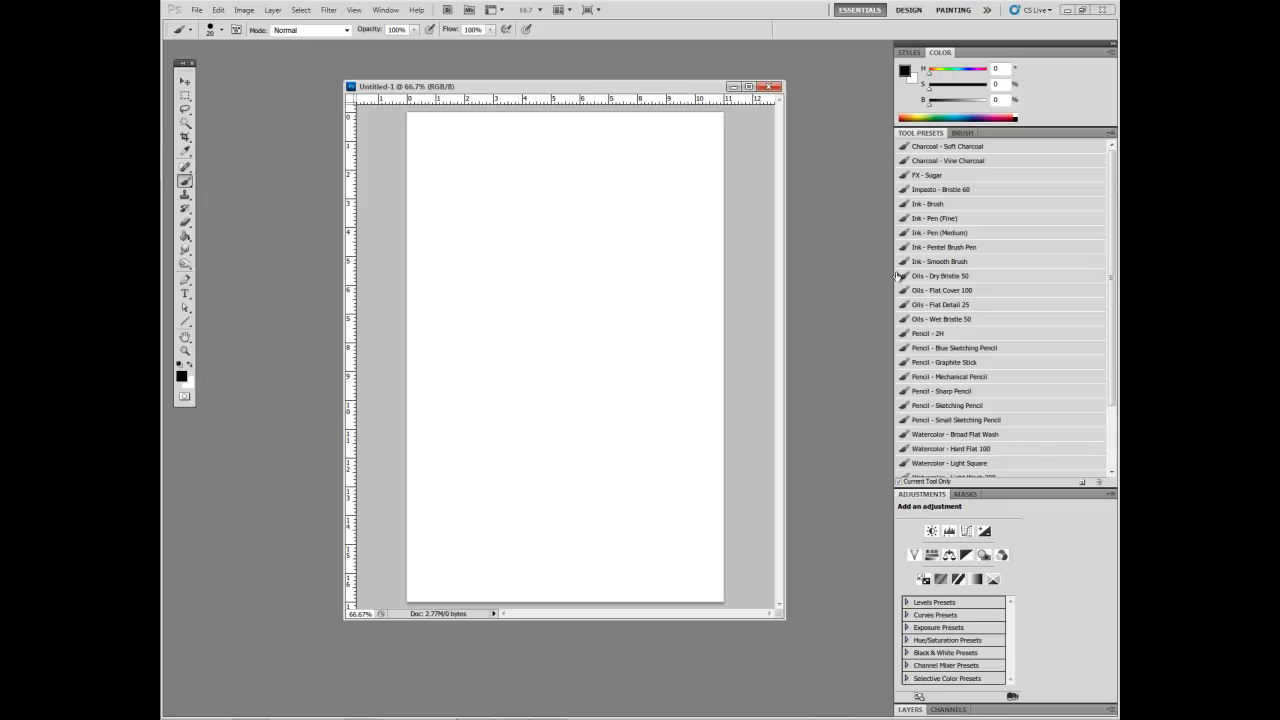
Show the grid and add a new empty Layer 1 for the panel sketch.
key(ctrl+apostrophe)
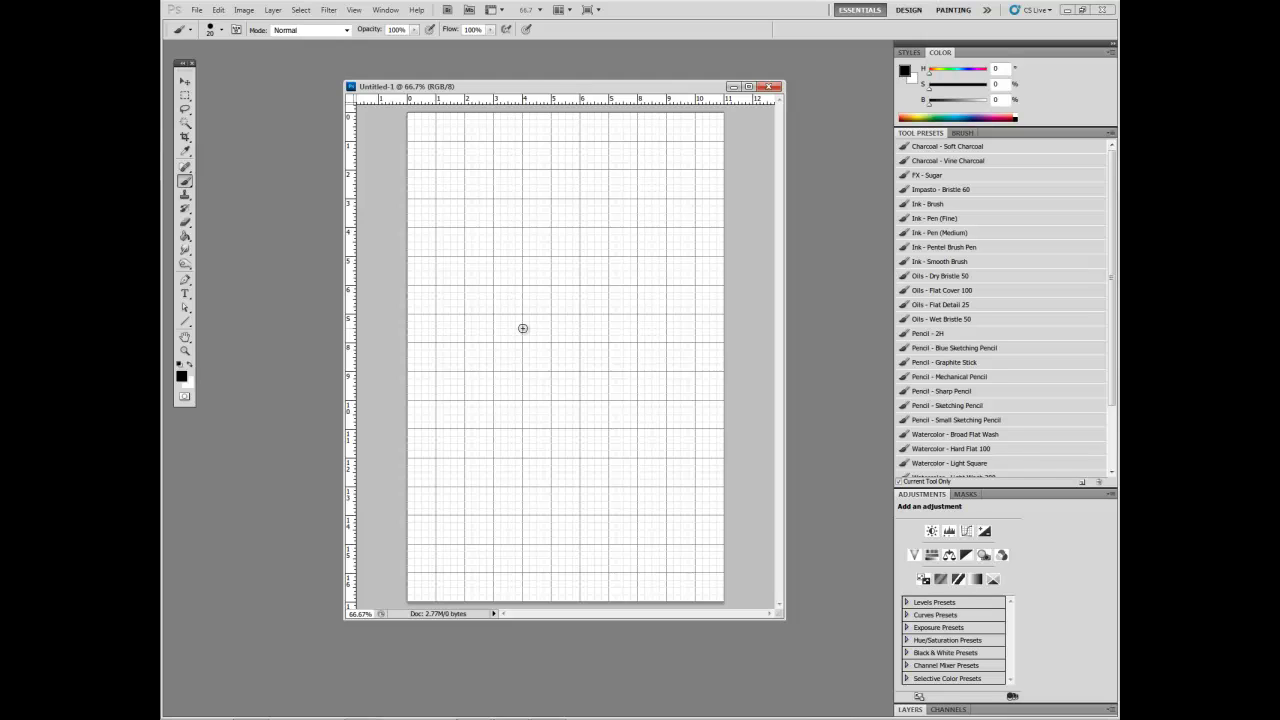
click(910, 709)
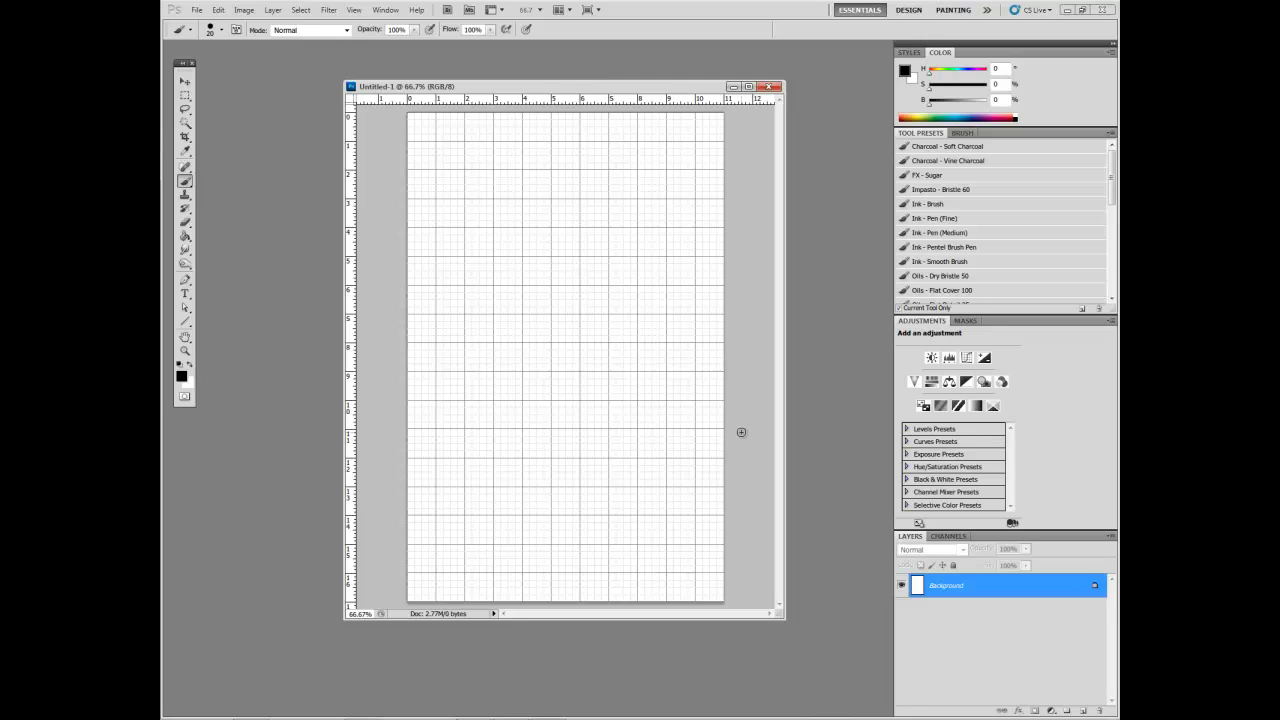
click(1083, 711)
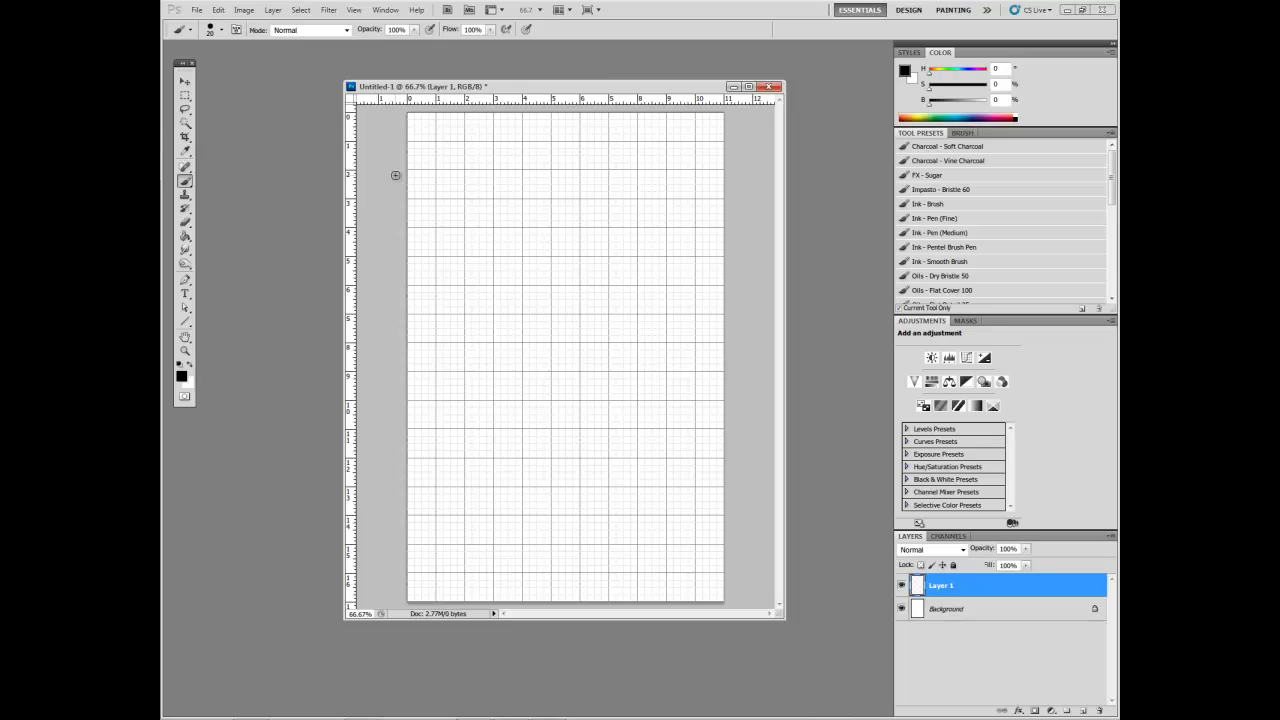
Brush rough black borders for the top-left and top-right panels.
click(417, 122)
mouse_move(417, 122)
mouse_down()
mouse_move(420, 292)
mouse_move(562, 286)
mouse_up()
drag(550, 120, 560, 290)
drag(557, 160, 556, 284)
mouse_move(573, 120)
mouse_down()
mouse_move(575, 292)
mouse_move(574, 136)
mouse_move(580, 277)
mouse_move(706, 280)
mouse_up()
click(699, 147)
drag(695, 120, 698, 282)
drag(700, 147, 703, 280)
mouse_move(570, 121)
mouse_down()
mouse_move(706, 120)
mouse_move(690, 121)
mouse_up()
drag(420, 121, 550, 124)
Sketch the middle-left and middle-right panel borders.
mouse_move(421, 302)
mouse_down()
mouse_move(421, 400)
mouse_move(483, 298)
mouse_move(520, 299)
mouse_up()
mouse_move(430, 301)
mouse_down()
mouse_move(518, 301)
mouse_move(515, 396)
mouse_up()
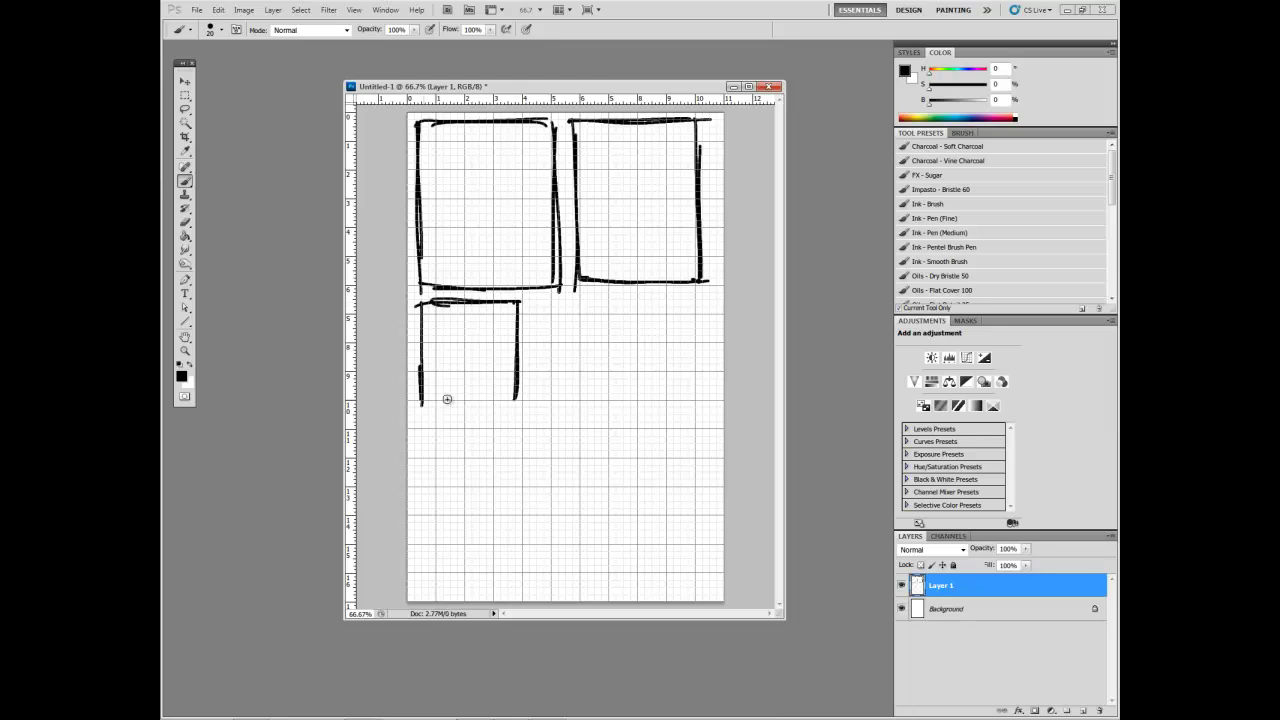
drag(420, 401, 512, 400)
drag(425, 402, 518, 400)
drag(529, 302, 529, 398)
mouse_move(527, 298)
mouse_down()
mouse_move(710, 296)
mouse_move(708, 412)
mouse_up()
drag(710, 316, 708, 402)
drag(529, 400, 710, 400)
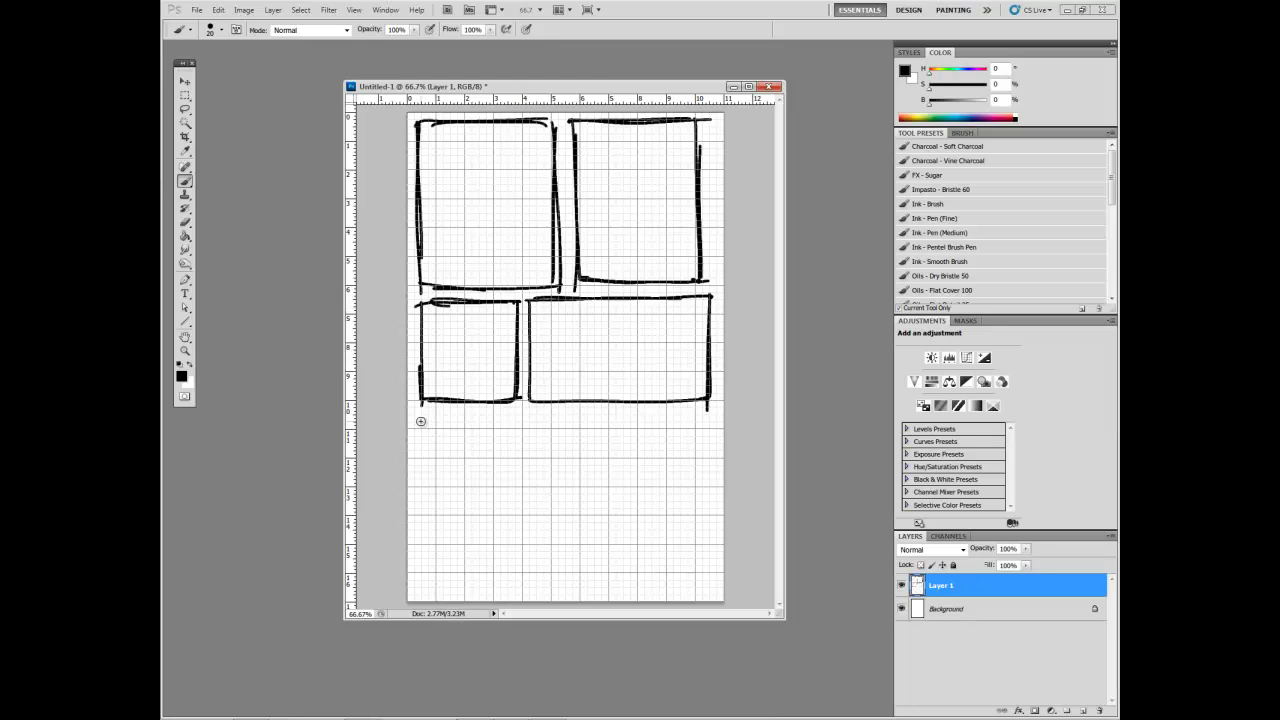
Sketch the bottom-left and lower-right panel borders.
mouse_move(421, 420)
mouse_down()
mouse_move(525, 427)
mouse_move(521, 580)
mouse_up()
mouse_move(528, 420)
mouse_down()
mouse_move(592, 419)
mouse_move(578, 568)
mouse_up()
drag(583, 452, 584, 573)
mouse_move(419, 422)
mouse_down()
mouse_move(419, 578)
mouse_move(598, 570)
mouse_up()
mouse_move(418, 566)
mouse_down()
mouse_move(419, 592)
mouse_move(588, 590)
mouse_move(560, 596)
mouse_move(588, 588)
mouse_move(579, 572)
mouse_move(496, 579)
mouse_move(585, 578)
mouse_up()
mouse_move(606, 417)
mouse_down()
mouse_move(711, 414)
mouse_move(686, 415)
mouse_move(703, 433)
mouse_move(706, 414)
mouse_move(706, 576)
mouse_up()
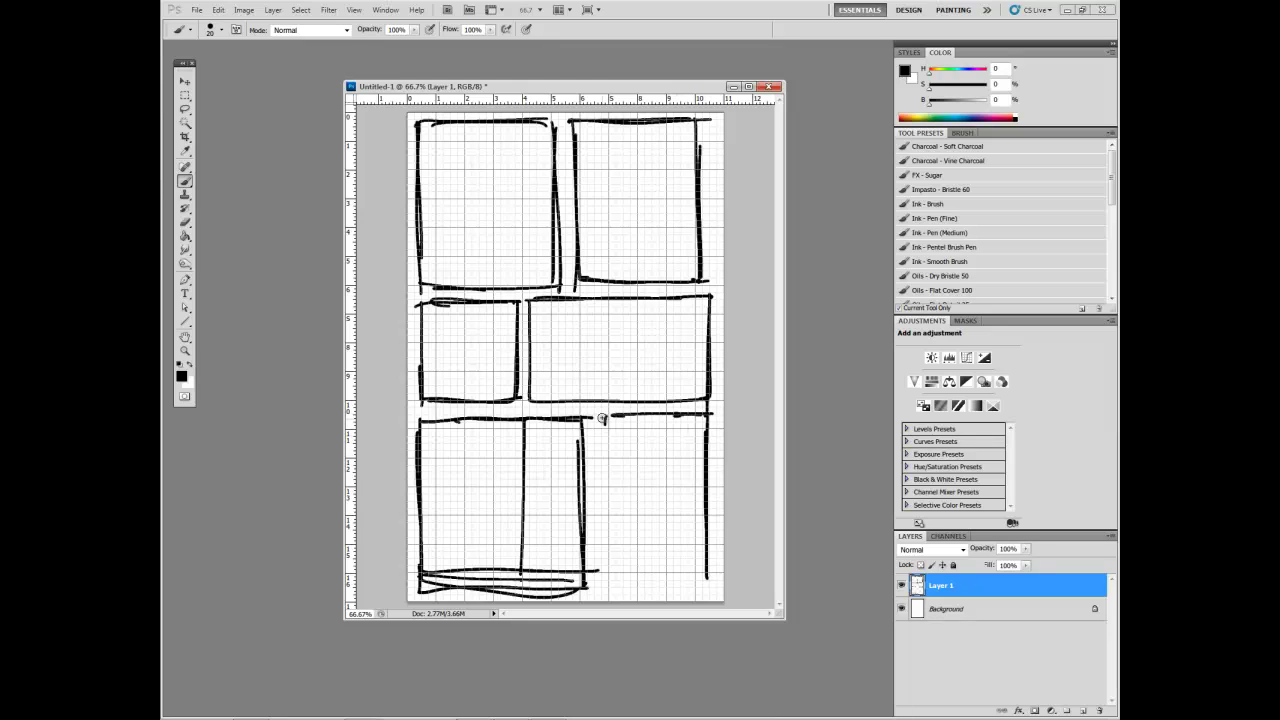
mouse_move(604, 419)
mouse_down()
mouse_move(606, 578)
mouse_move(702, 588)
mouse_up()
mouse_move(610, 588)
mouse_down()
mouse_move(700, 589)
mouse_move(708, 577)
mouse_up()
drag(606, 588, 607, 575)
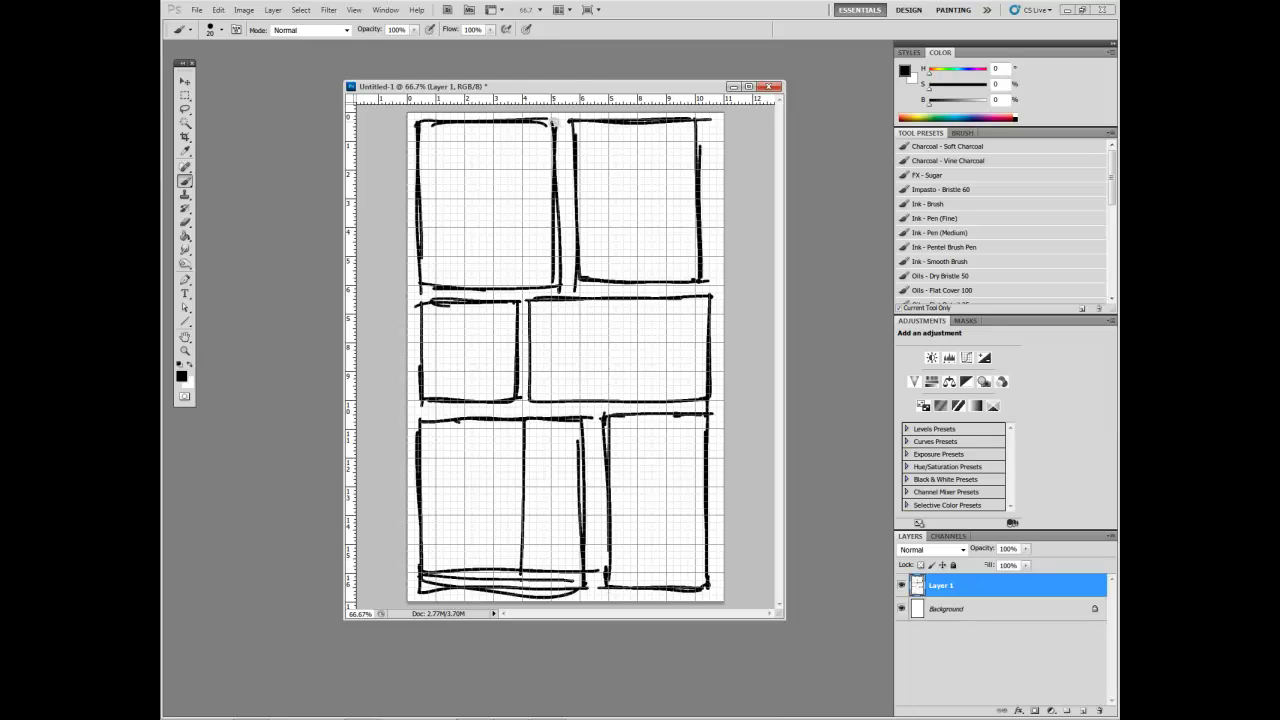
Thicken the top gutter, top-right edges, lower-right left edge and middle-left bottom edge.
mouse_move(558, 132)
mouse_down()
mouse_move(555, 278)
mouse_move(579, 158)
mouse_move(577, 284)
mouse_up()
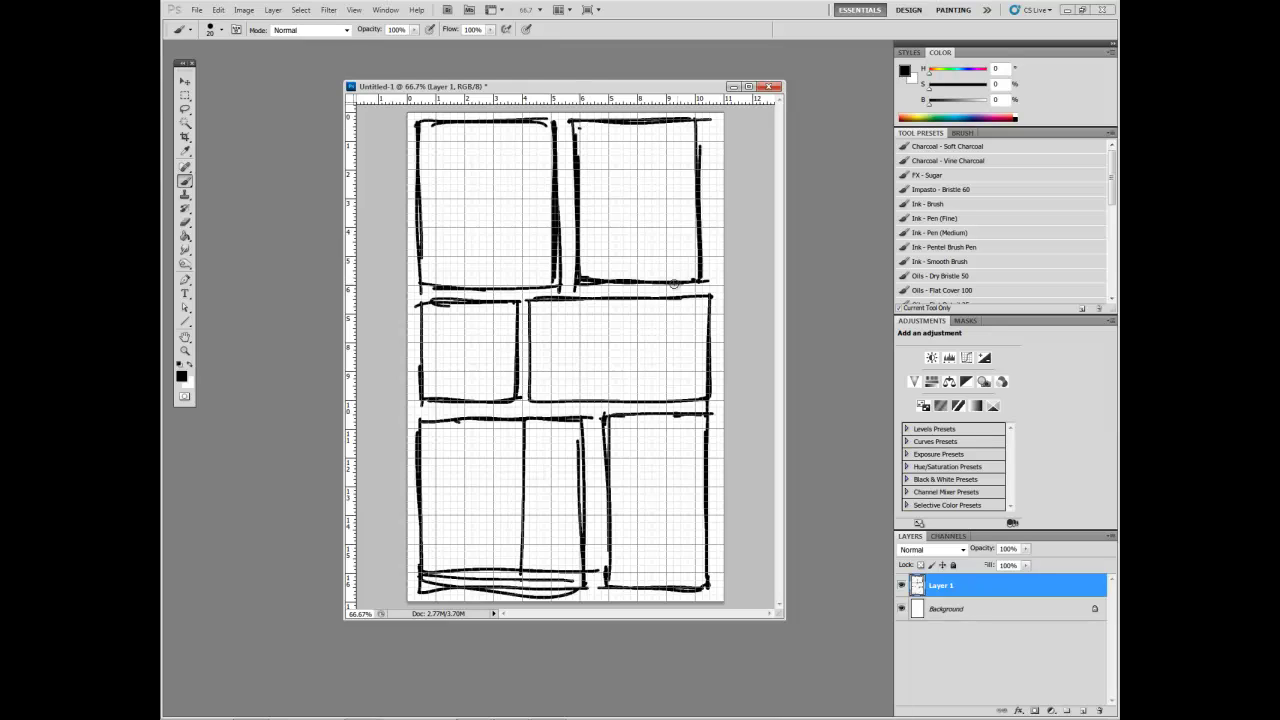
drag(704, 280, 695, 115)
drag(578, 123, 703, 124)
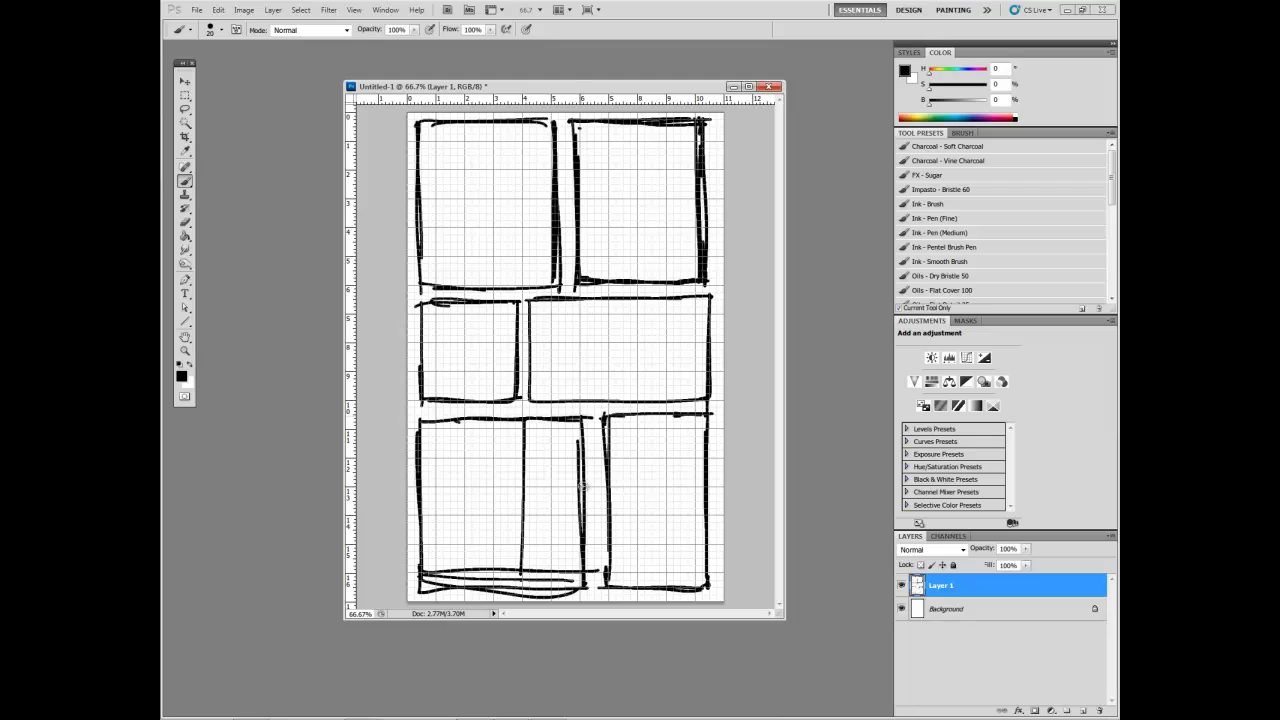
drag(581, 430, 582, 548)
drag(420, 400, 518, 400)
Fade the sketch layer to 21% opacity and add a new empty Layer 2.
click(1025, 549)
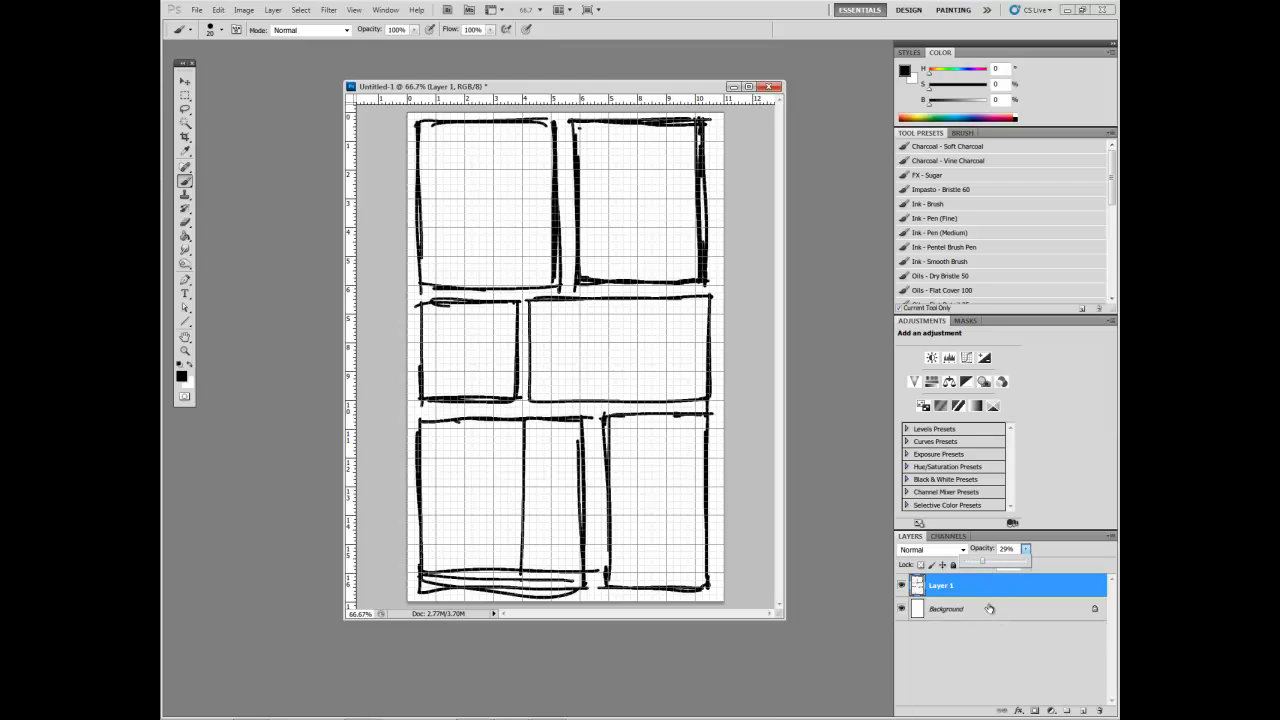
click(979, 563)
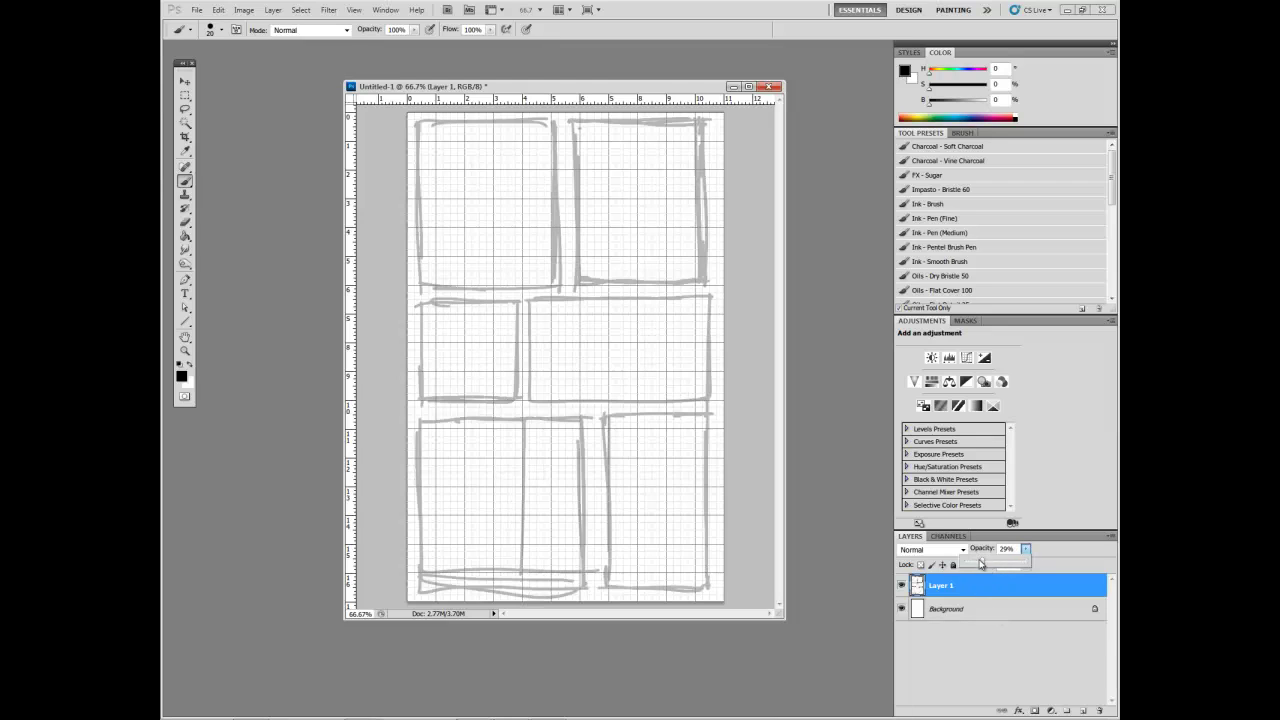
click(1082, 710)
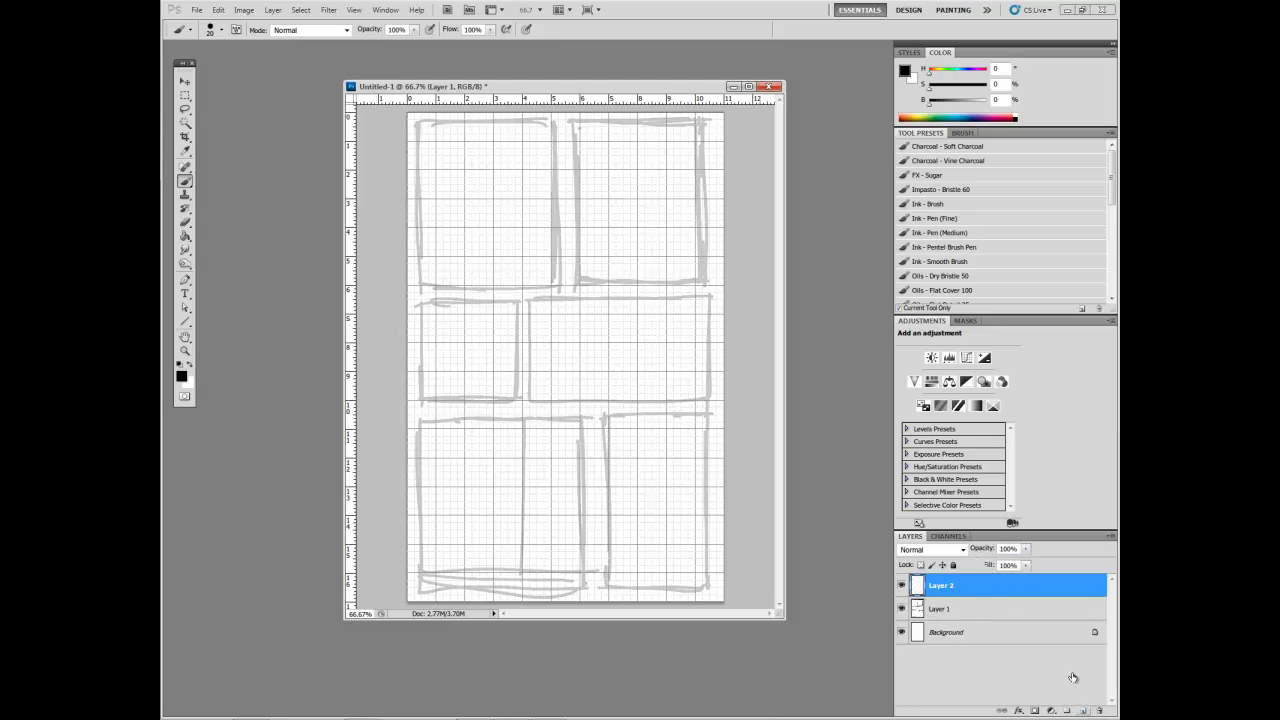
Select the Rectangular Marquee tool and toggle snapping.
click(185, 97)
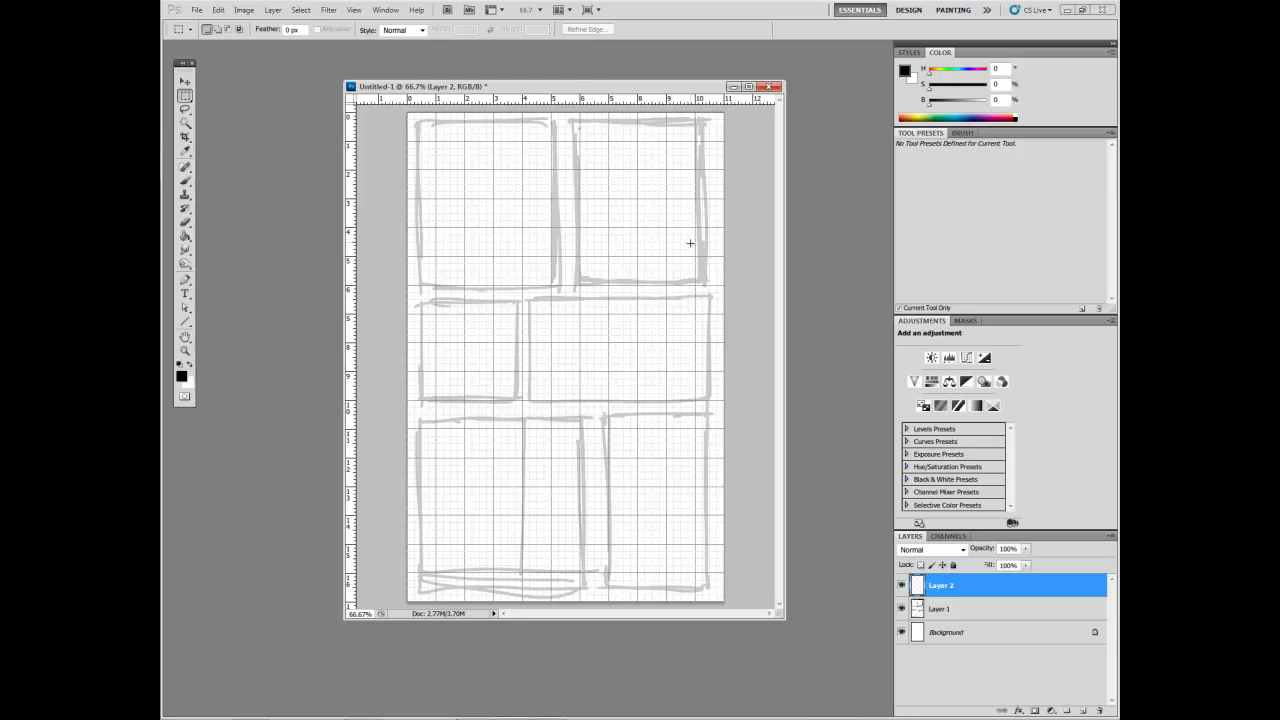
click(382, 10)
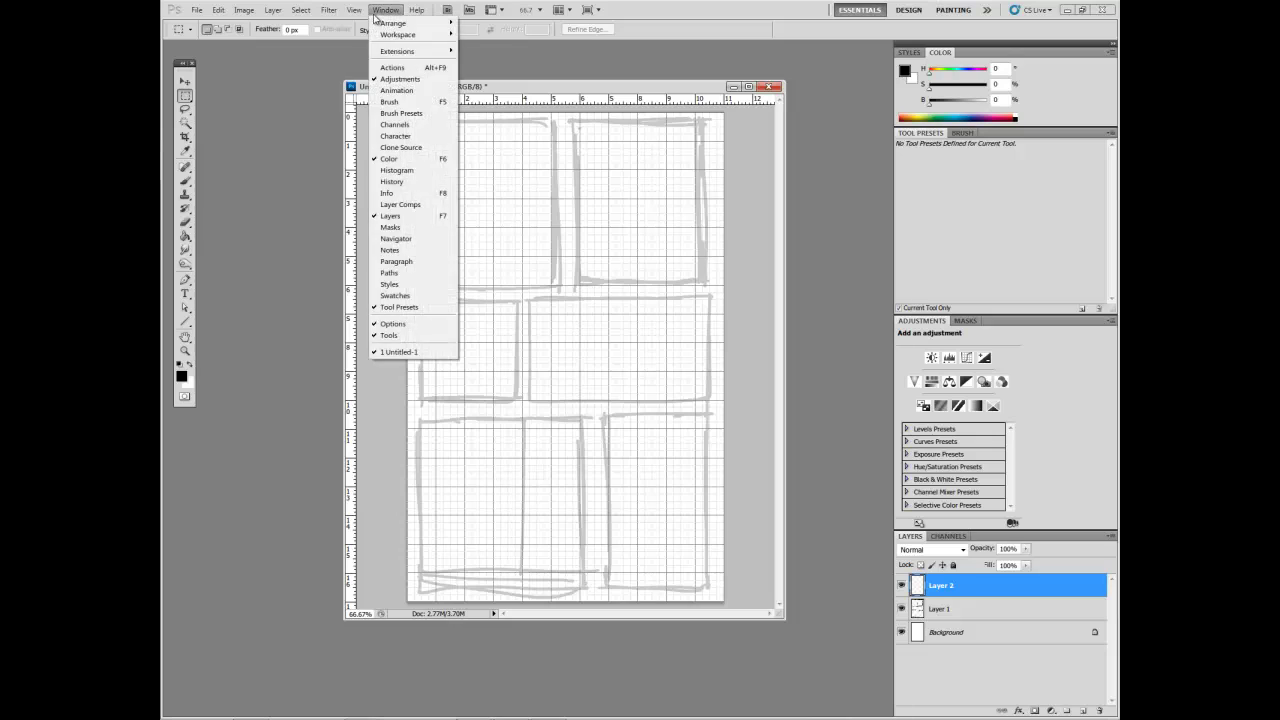
mouse_move(356, 12)
mouse_move(471, 236)
click(432, 217)
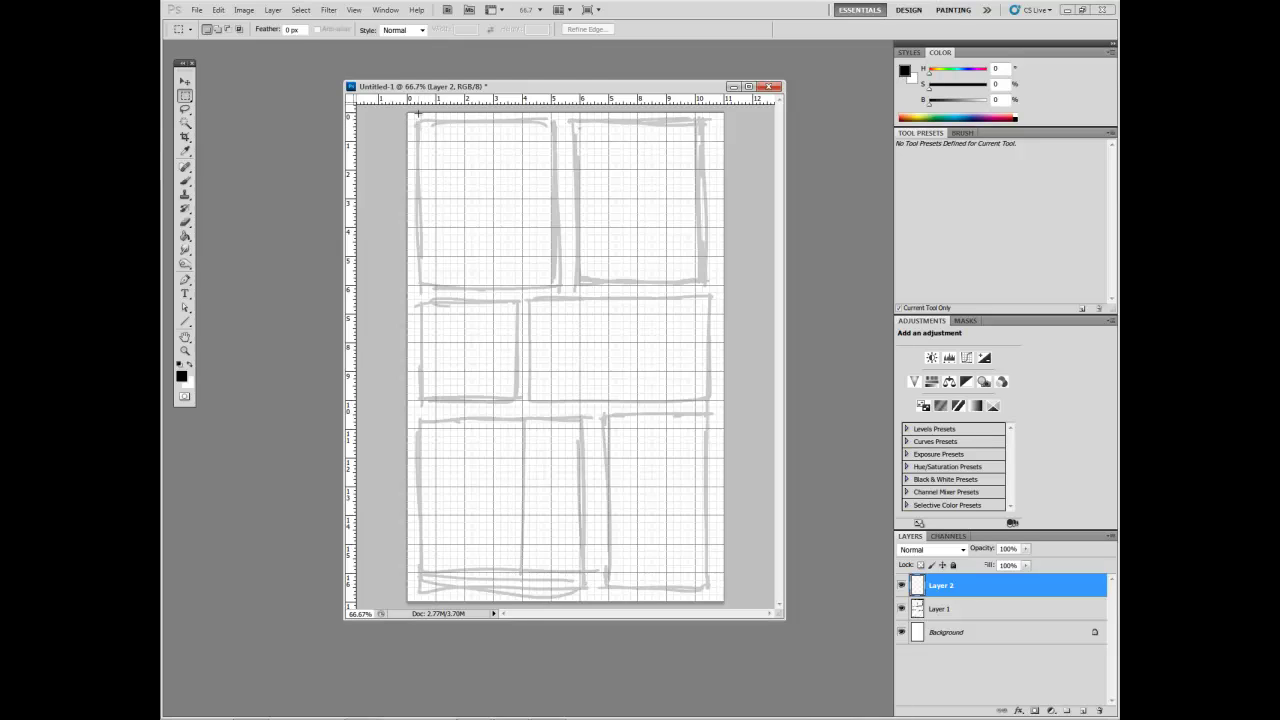
Select the top-left panel area and fill it with solid black.
drag(506, 209, 553, 285)
drag(549, 285, 550, 285)
key(alt)
key(alt+BackSpace)
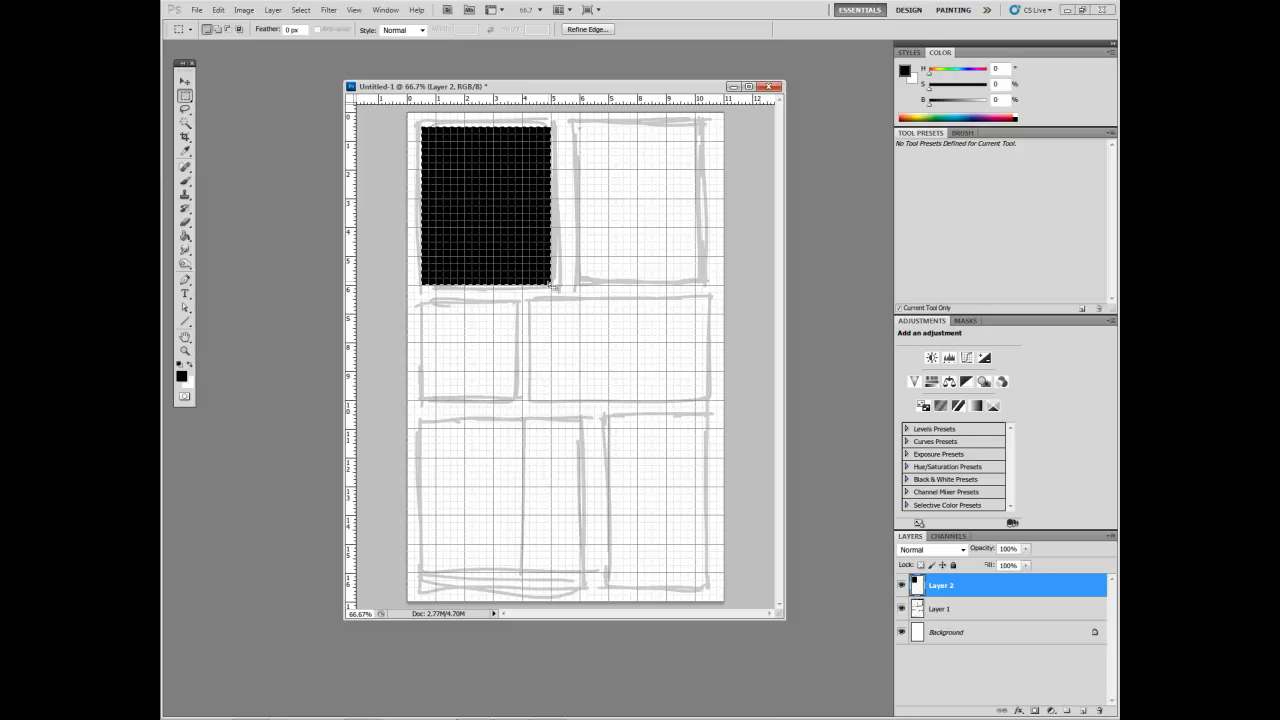
key(v)
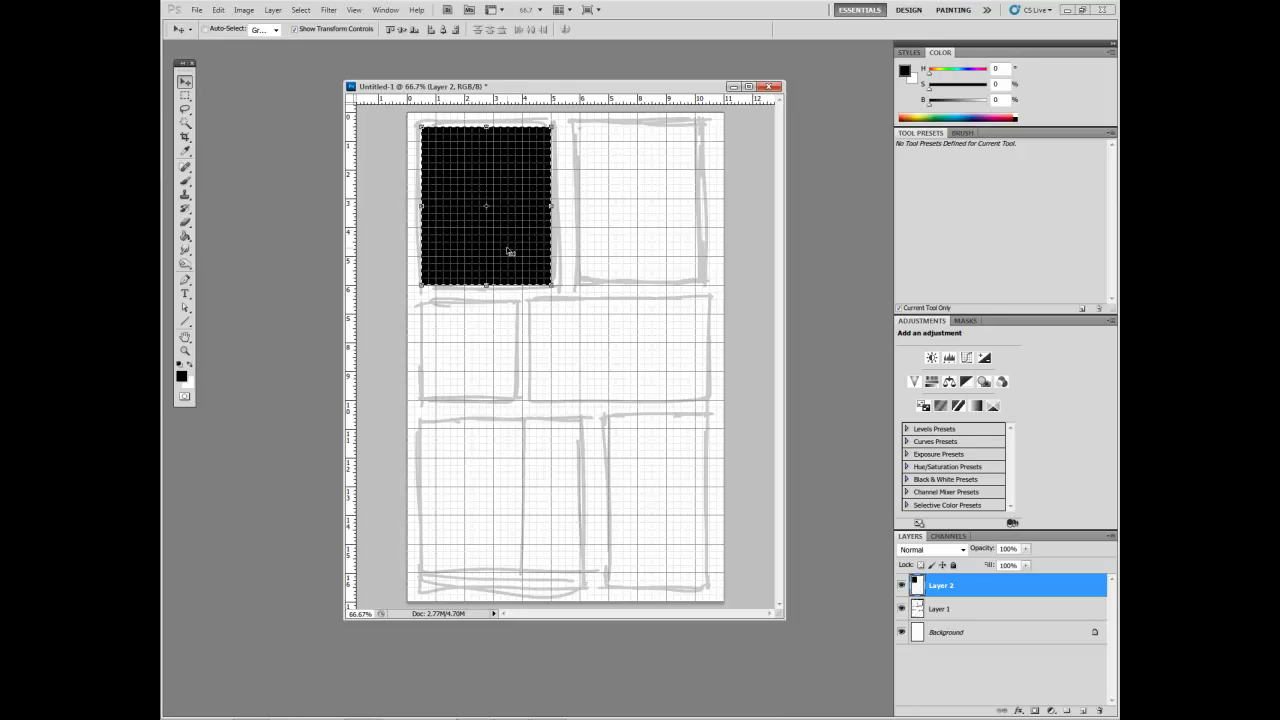
Nudge the black rectangle left into place over the top-left panel.
mouse_move(514, 231)
mouse_down()
mouse_move(531, 262)
mouse_move(655, 252)
mouse_move(513, 233)
mouse_up()
key(shift+Left)
key(shift+Left)
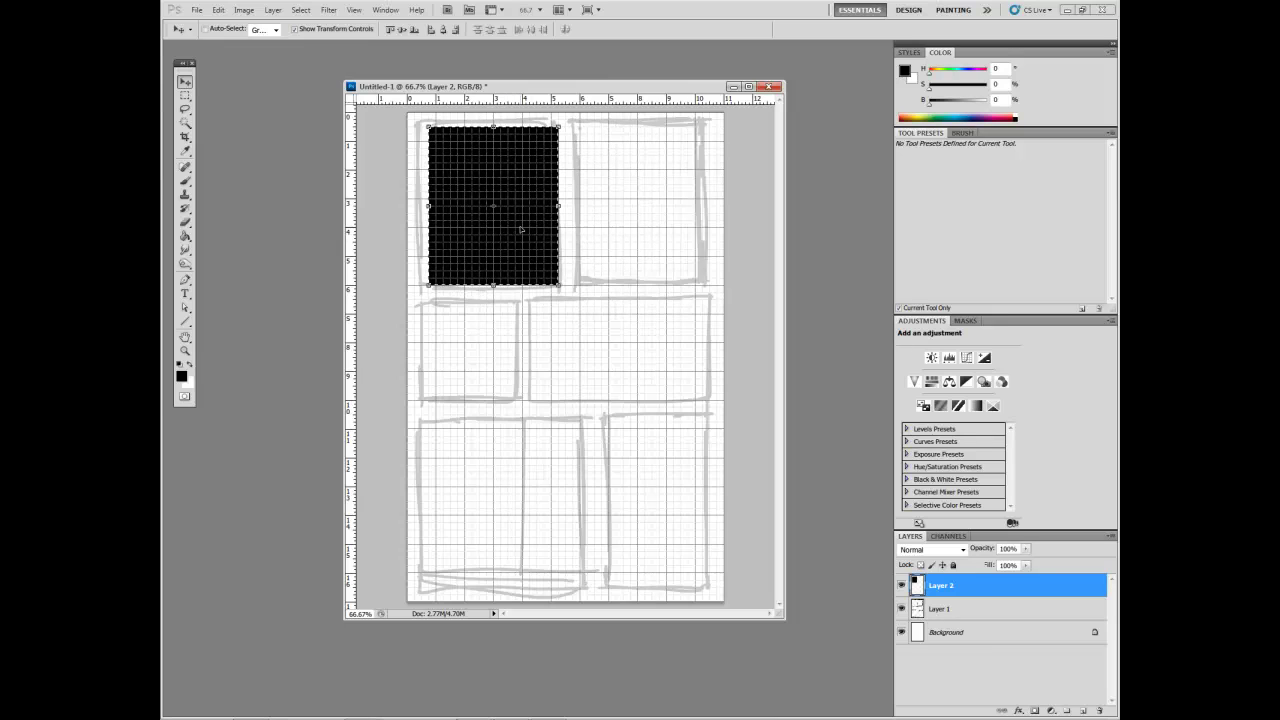
key(shift+Left)
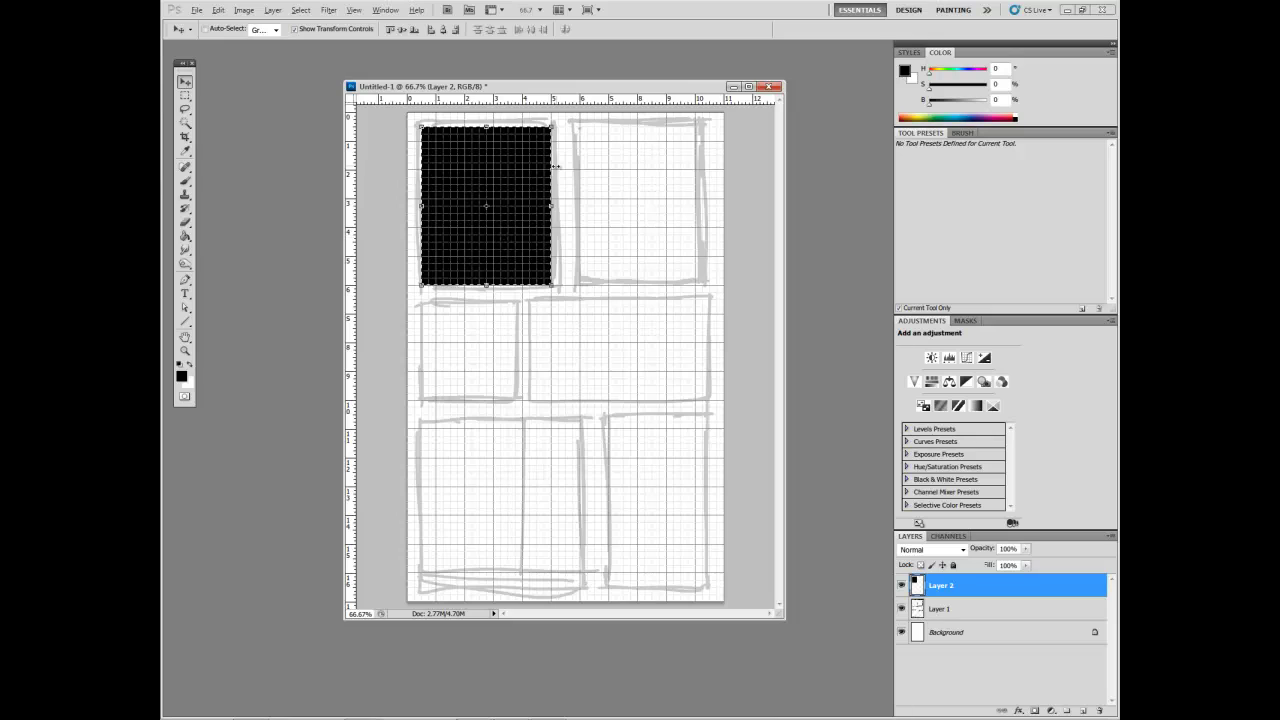
Duplicate the rectangle into the top-right panel, align it and widen it to 105.56%.
drag(539, 243, 643, 244)
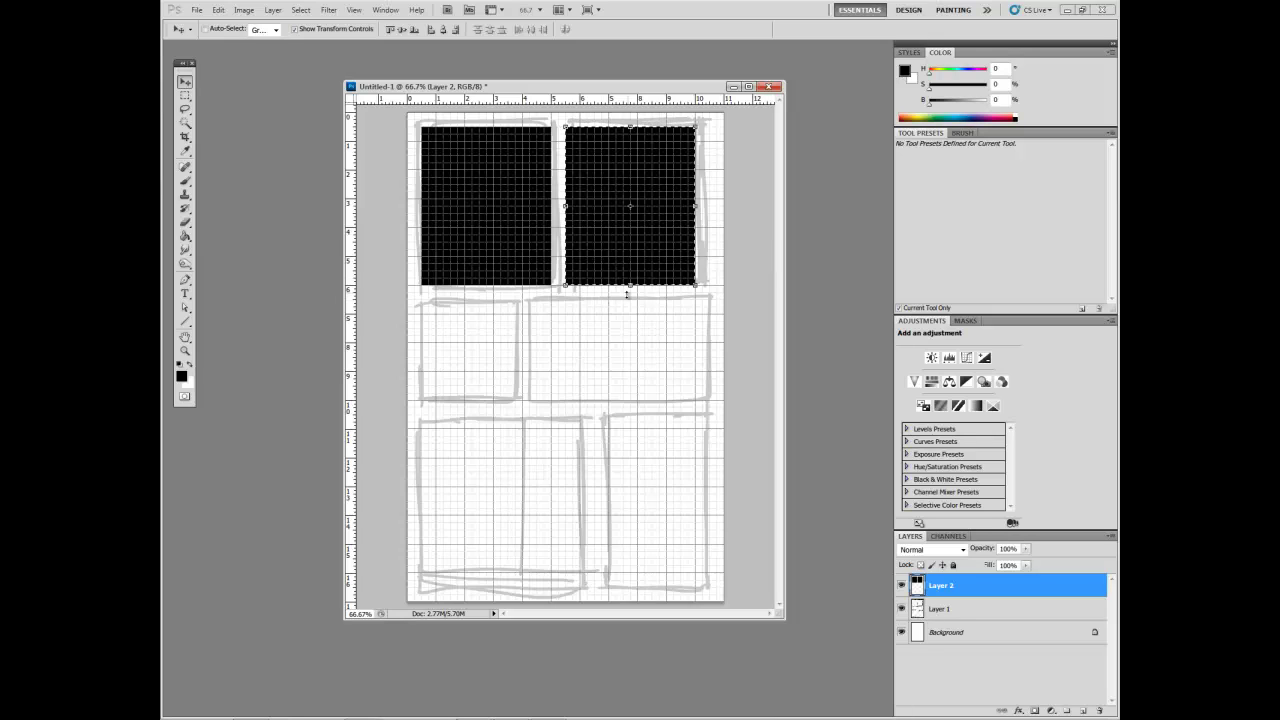
drag(703, 120, 728, 152)
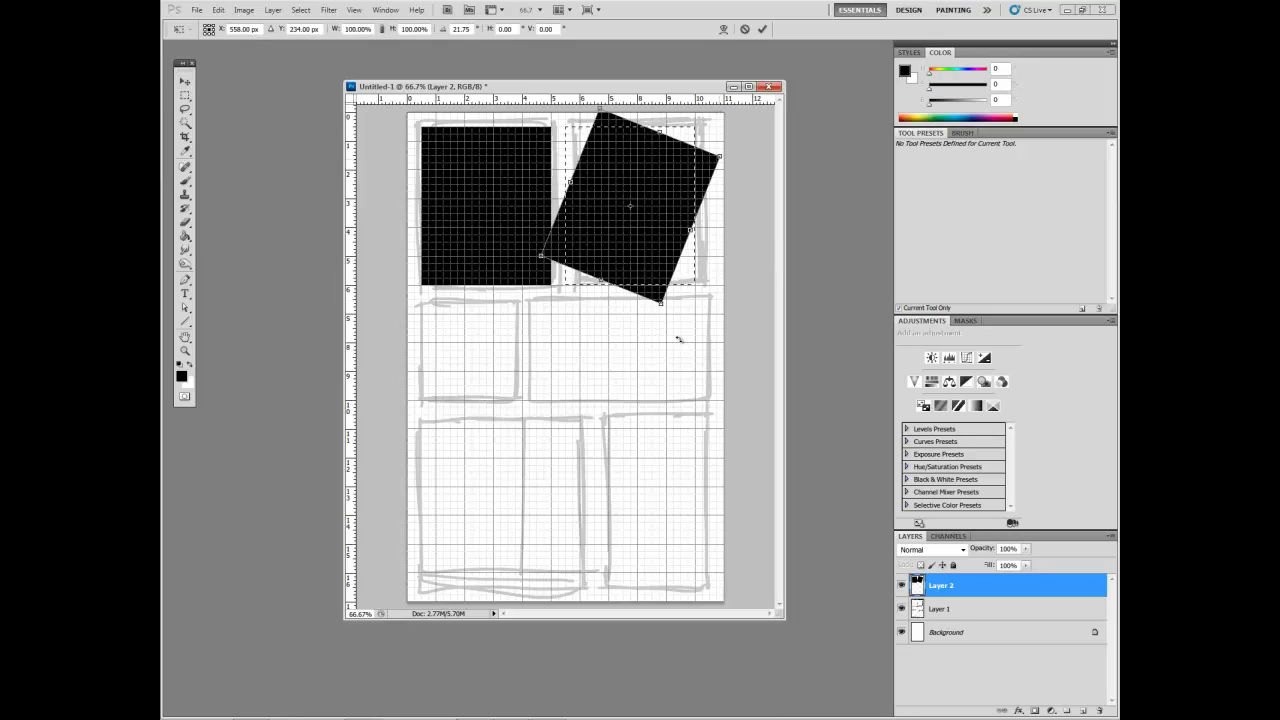
drag(683, 307, 668, 278)
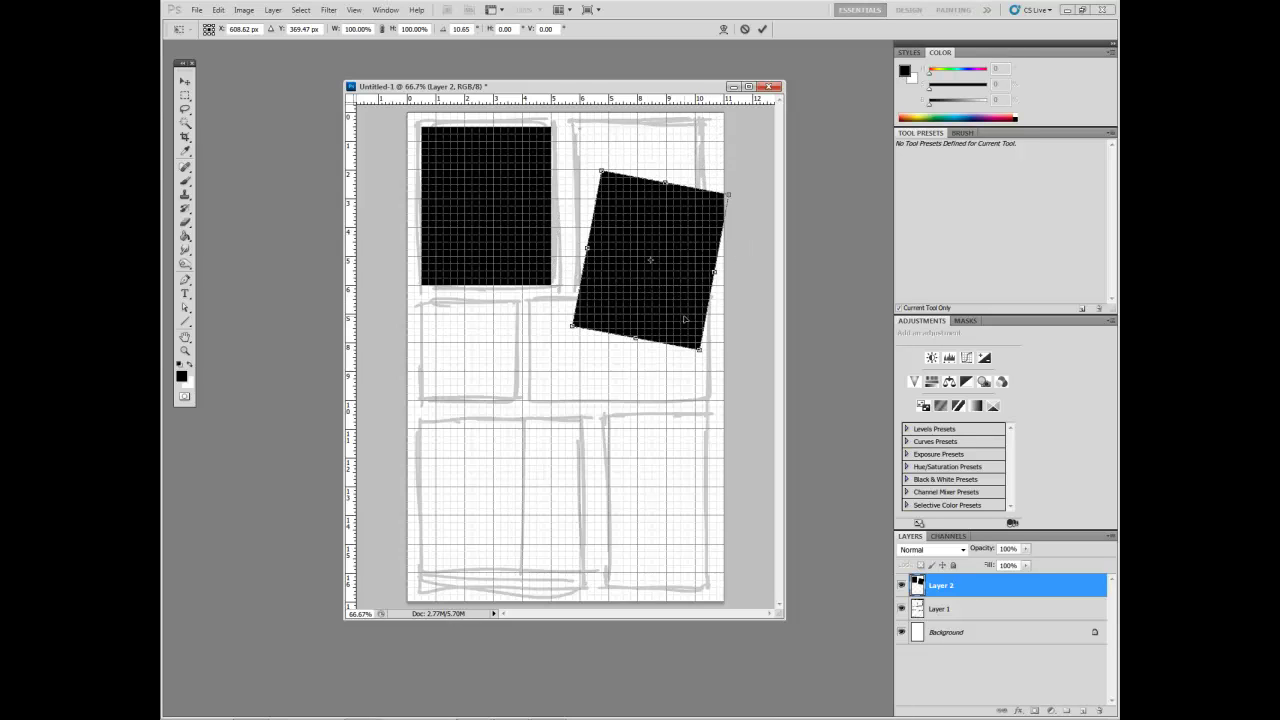
key(Escape)
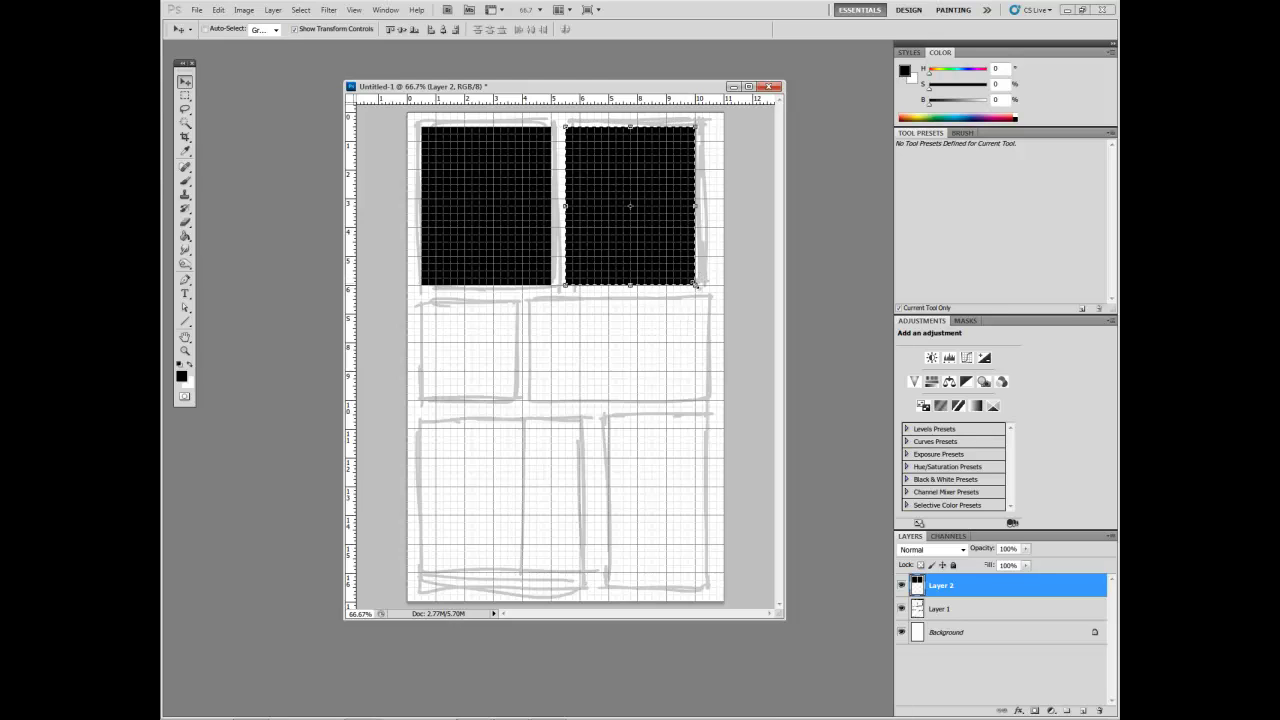
drag(651, 254, 665, 252)
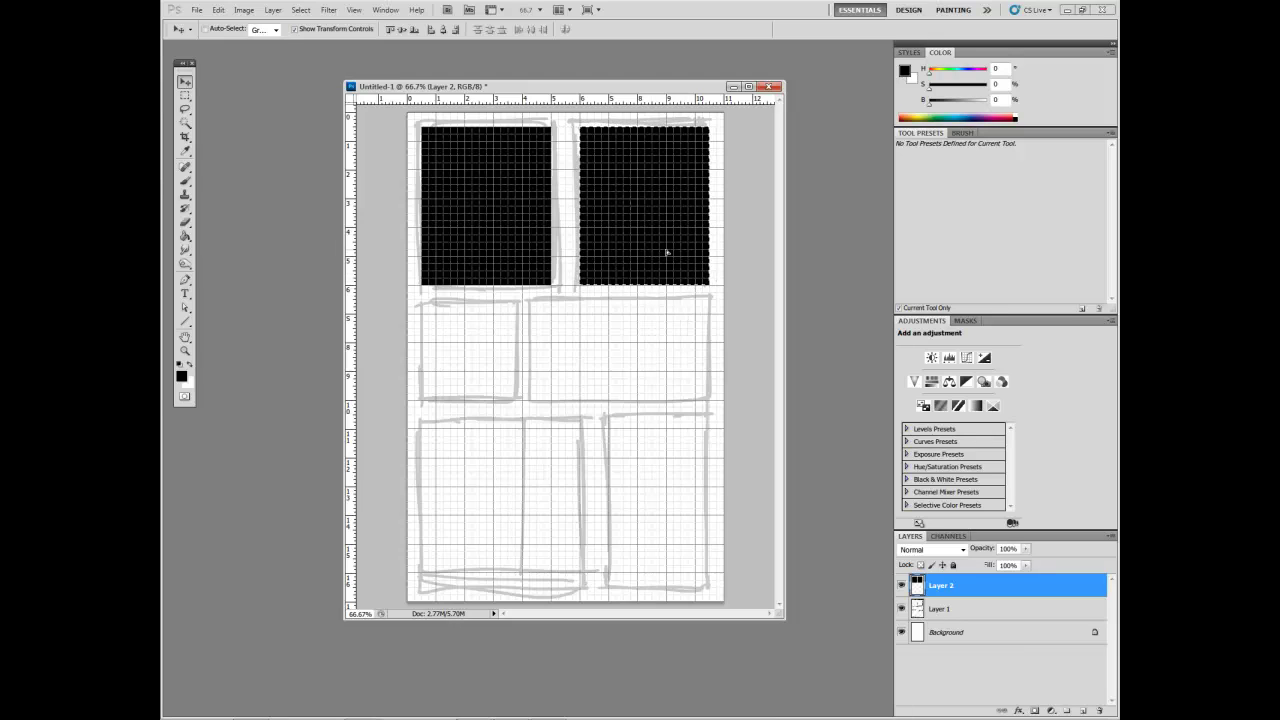
key(shift+Up)
key(shift+Right)
key(shift+Left)
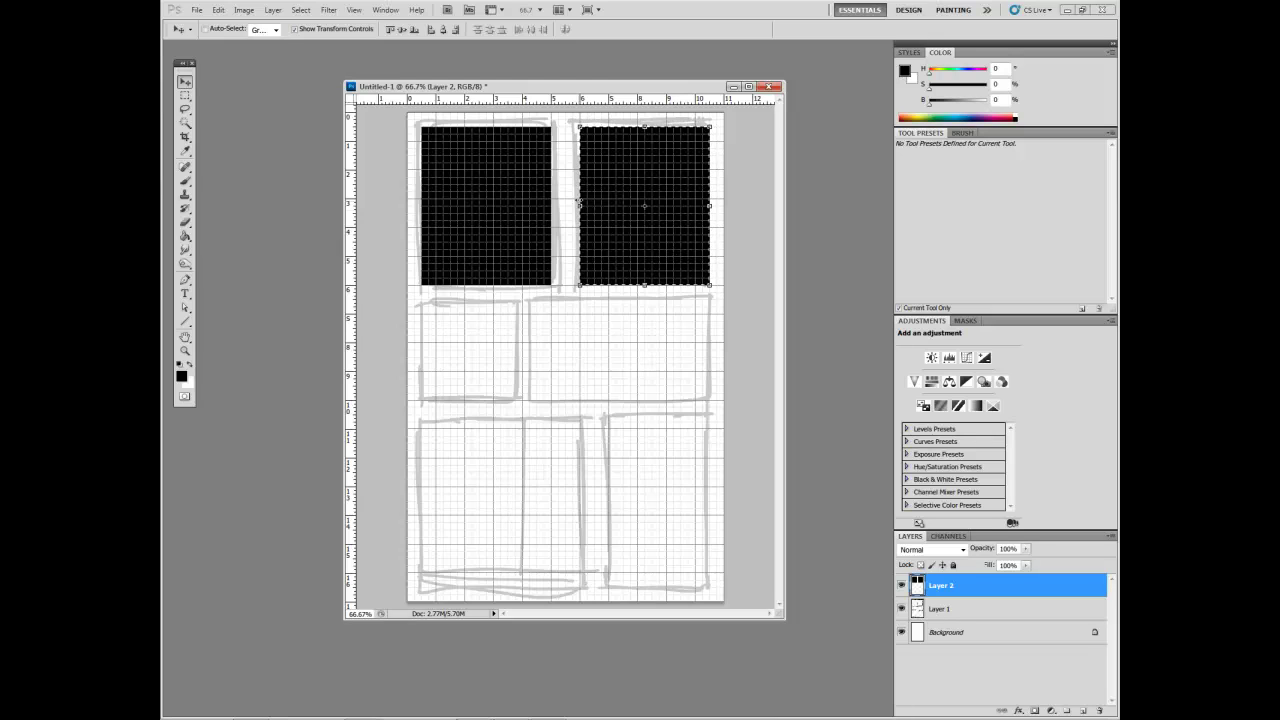
drag(581, 205, 574, 205)
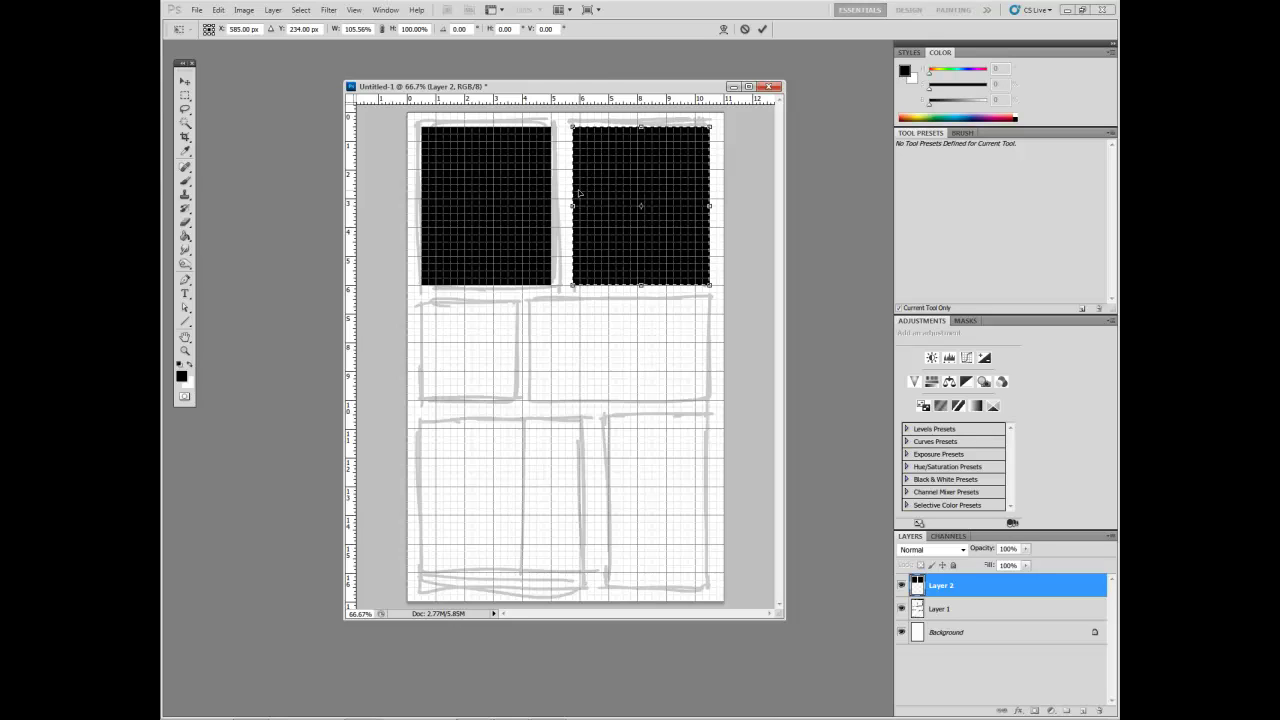
Magic Wand the top-left rectangle and widen it to the right.
key(w)
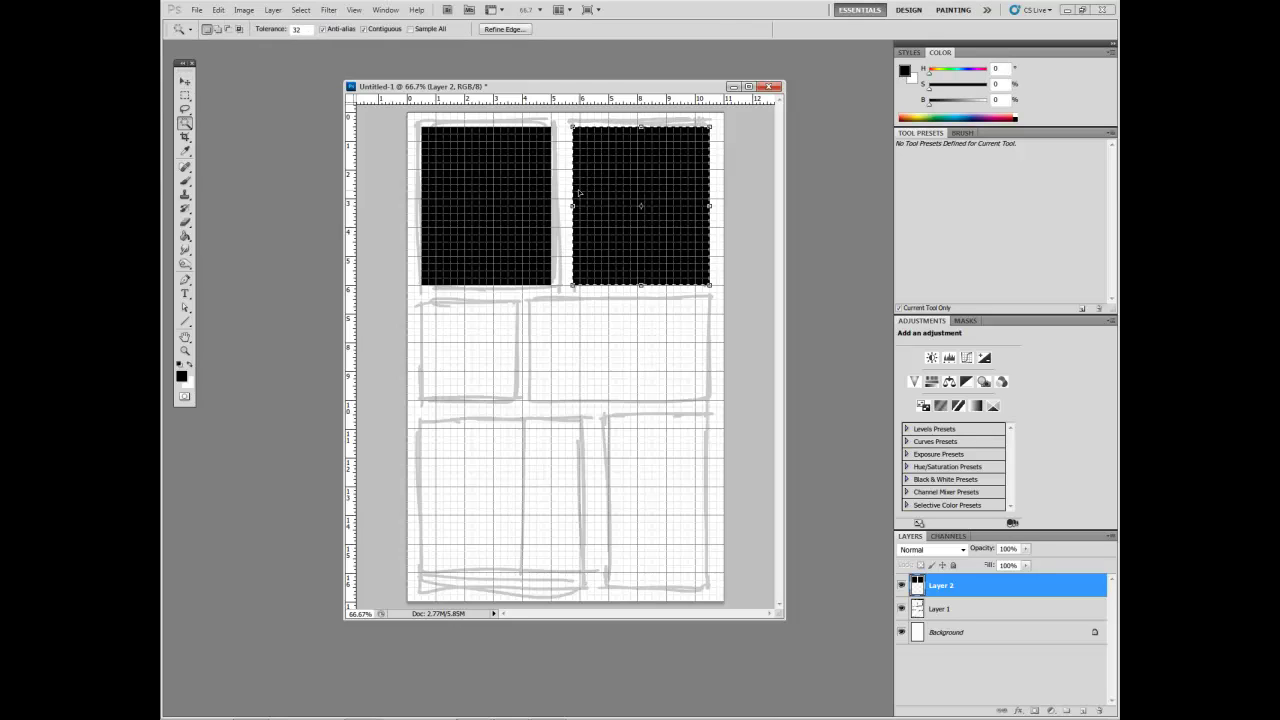
click(506, 206)
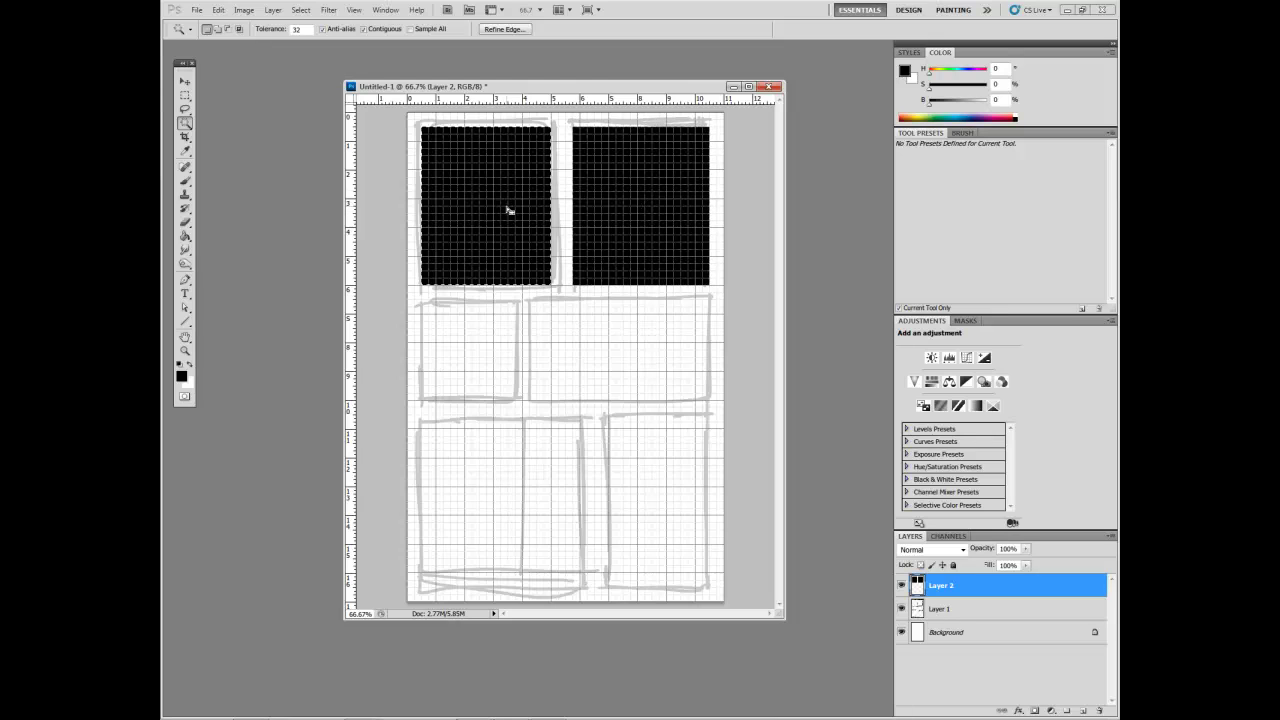
key(v)
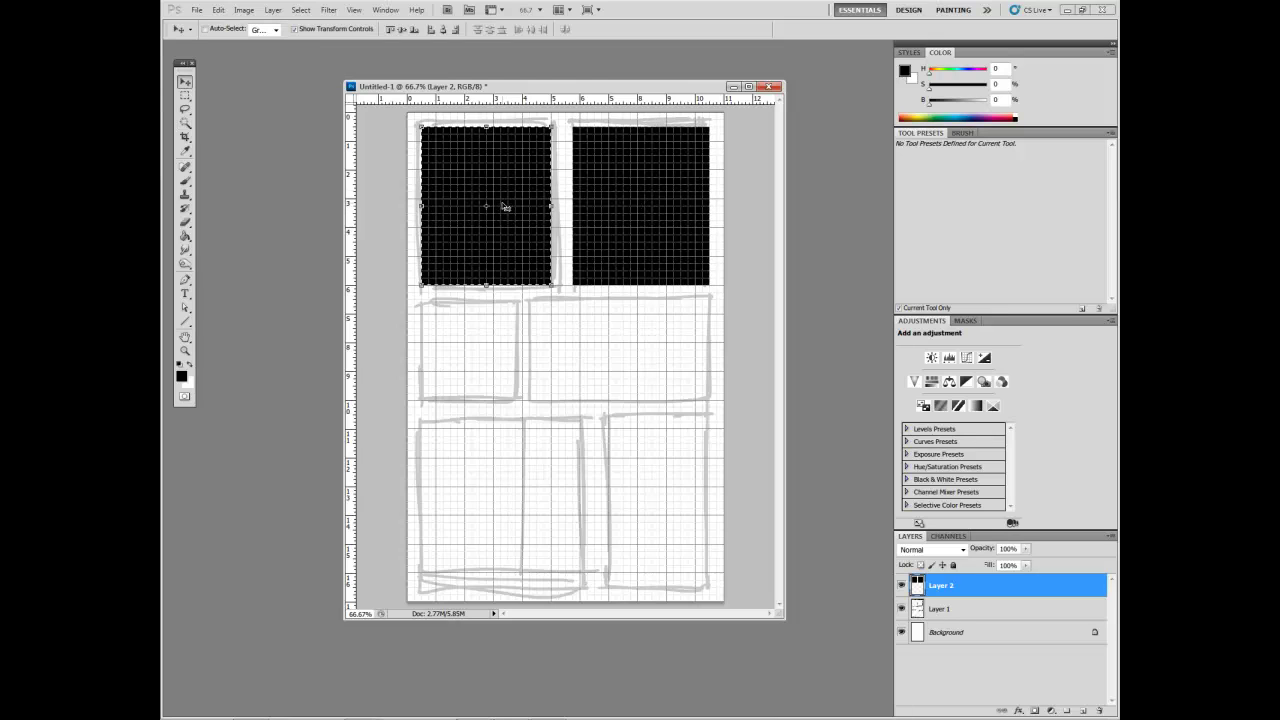
drag(551, 205, 557, 205)
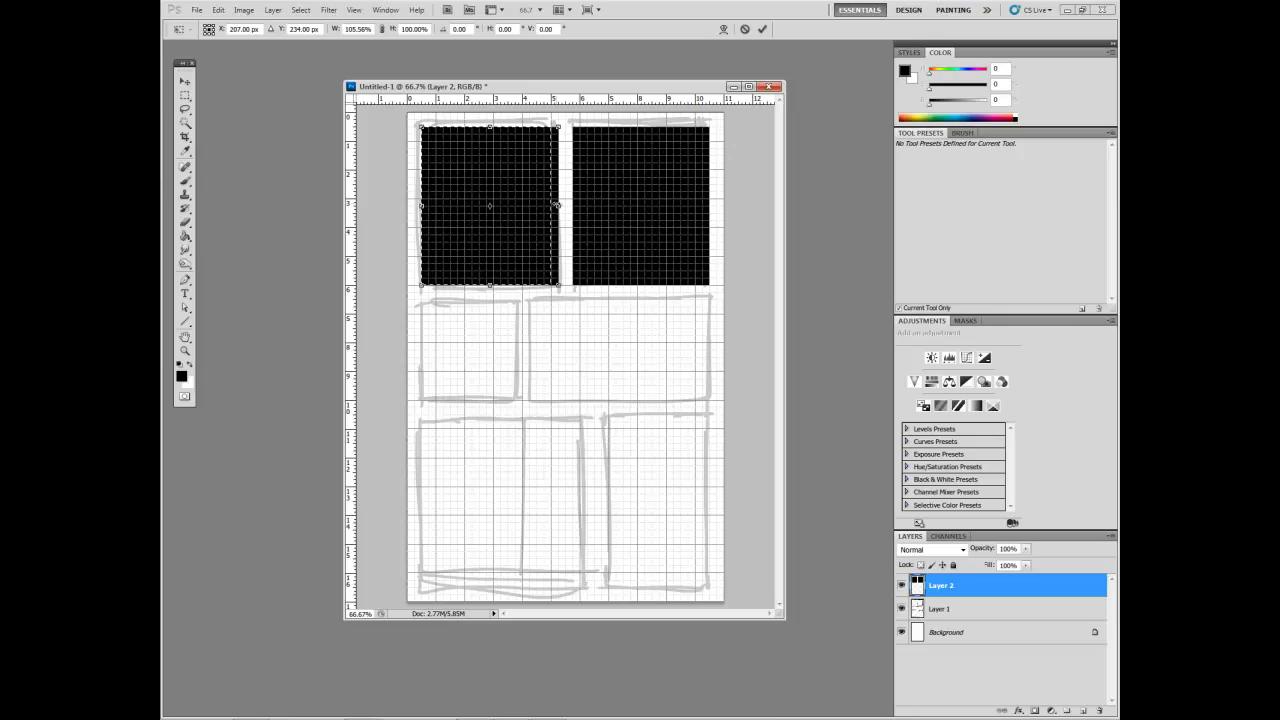
key(Return)
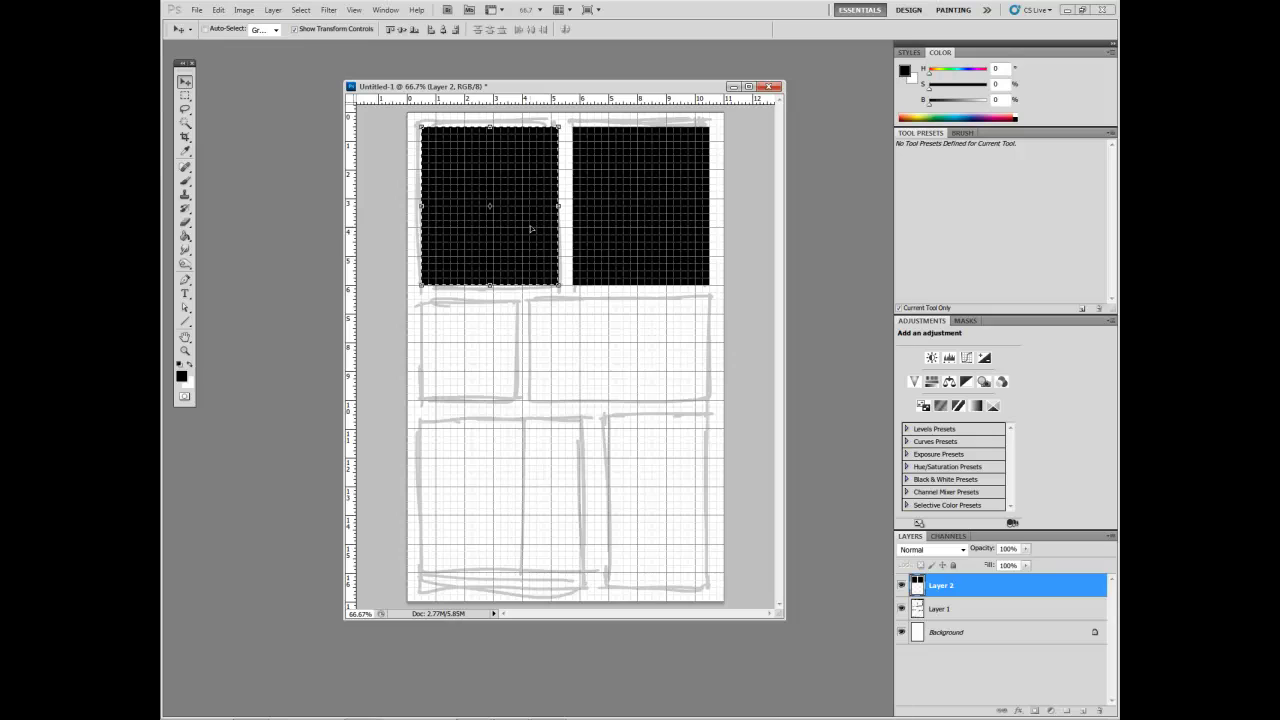
Copy the rectangle into the middle-left panel, scale it to fit, and copy it into the middle-right panel.
drag(530, 241, 529, 403)
key(ctrl+t)
key(Return)
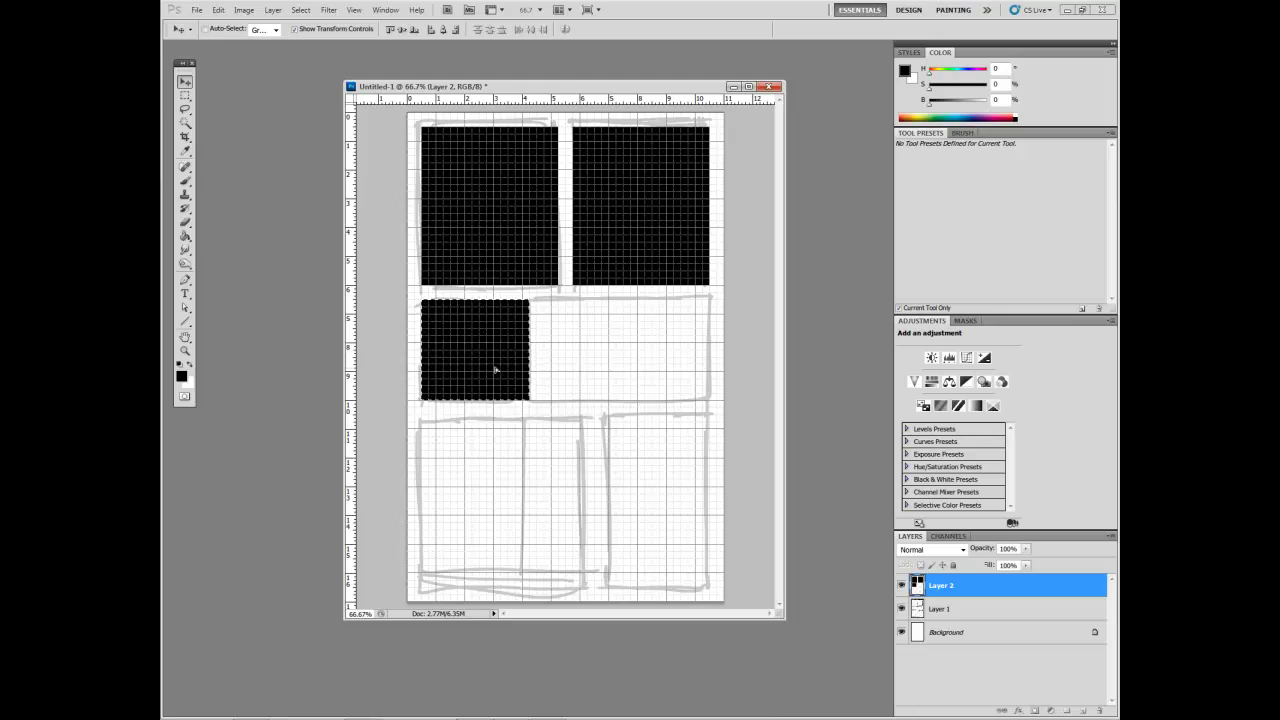
drag(508, 371, 706, 393)
key(ctrl+t)
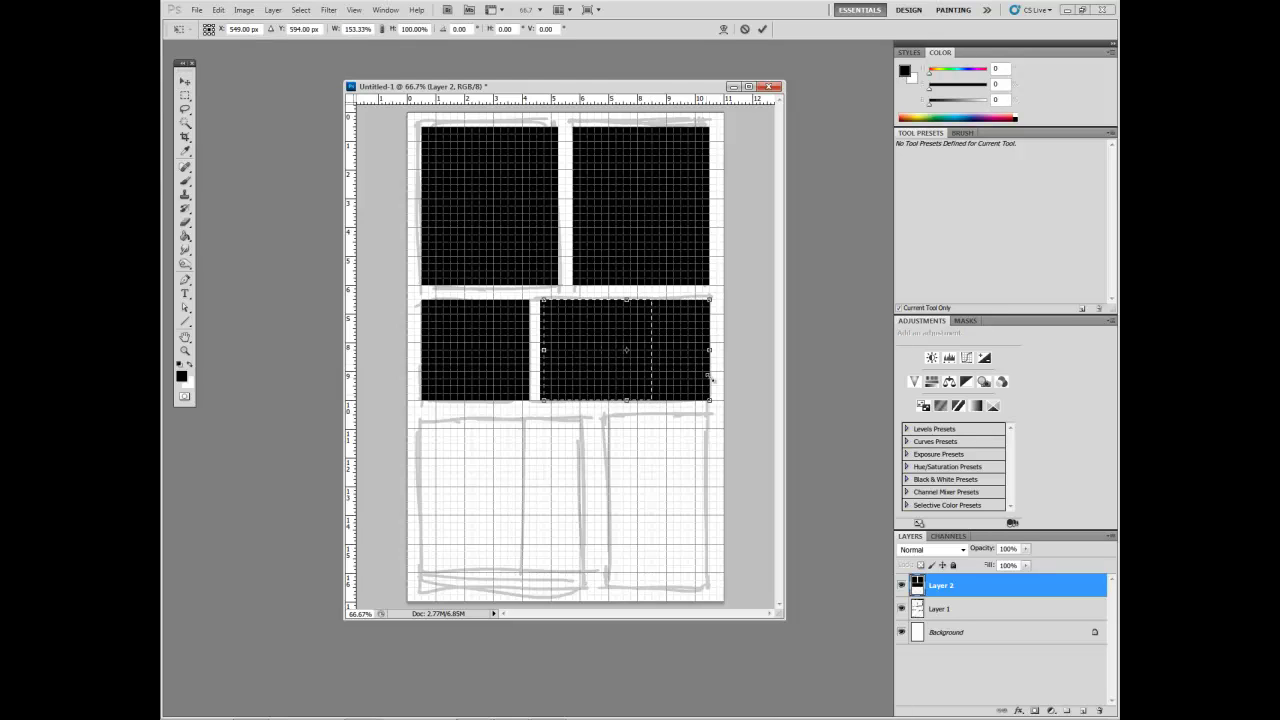
Confirm the middle-right rectangle and add resized copies in the lower-right and bottom-left panels.
key(Return)
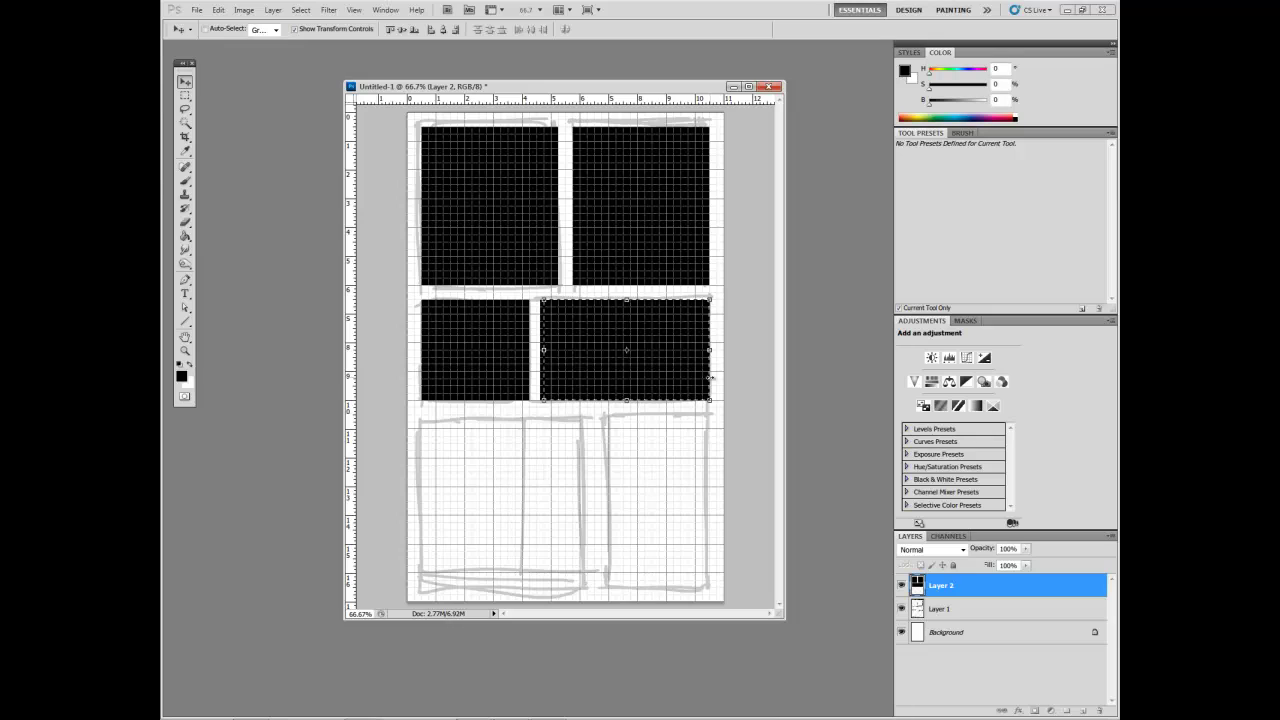
drag(637, 370, 697, 480)
drag(771, 518, 707, 587)
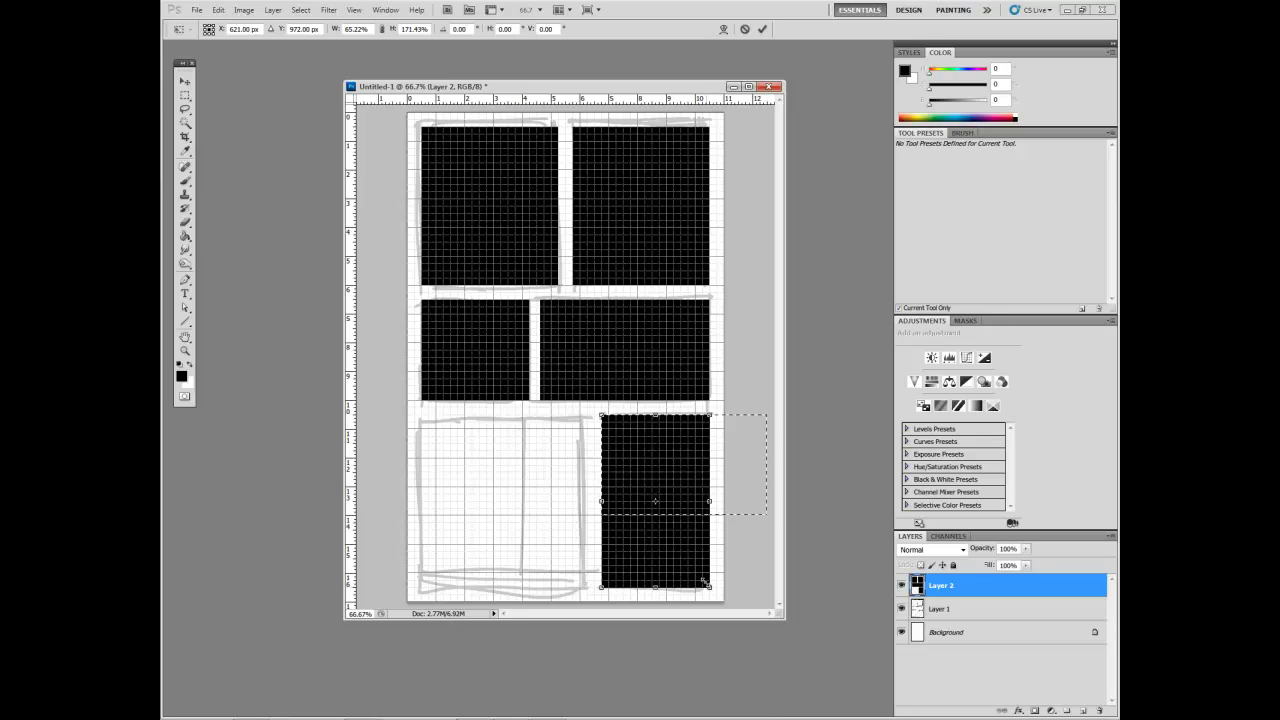
key(Return)
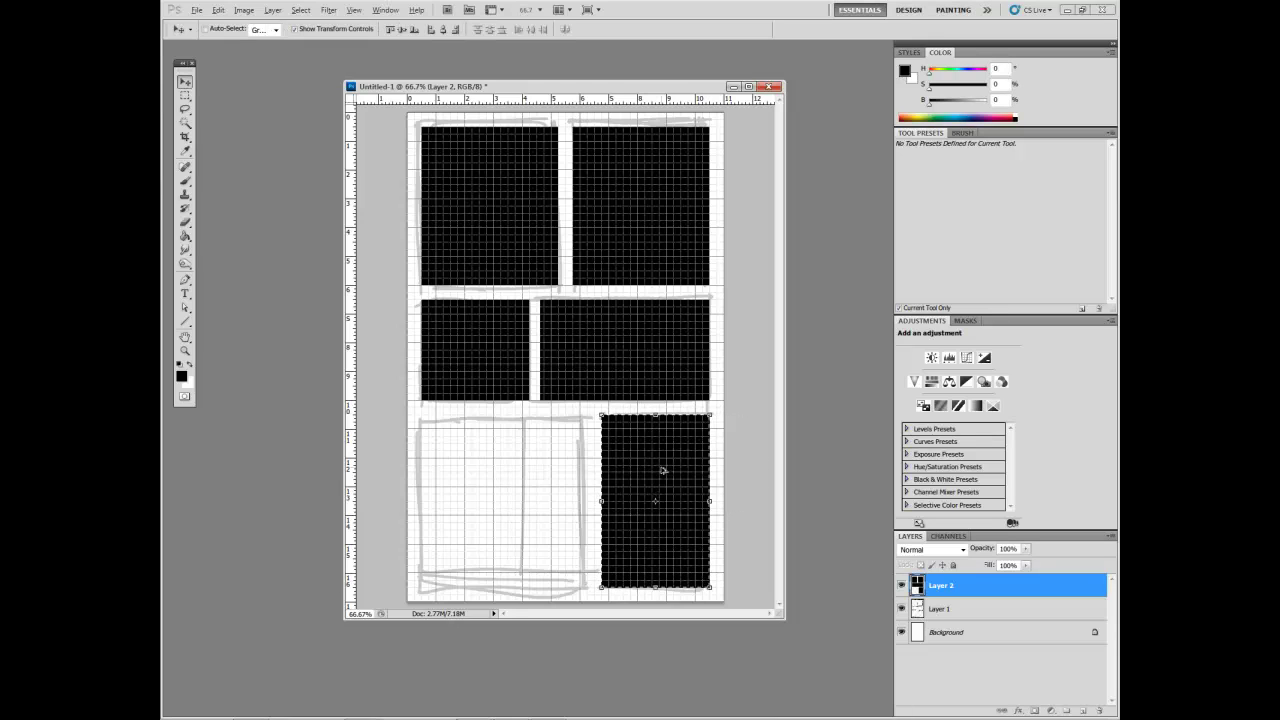
drag(663, 470, 482, 472)
key(ctrl+t)
drag(529, 587, 592, 589)
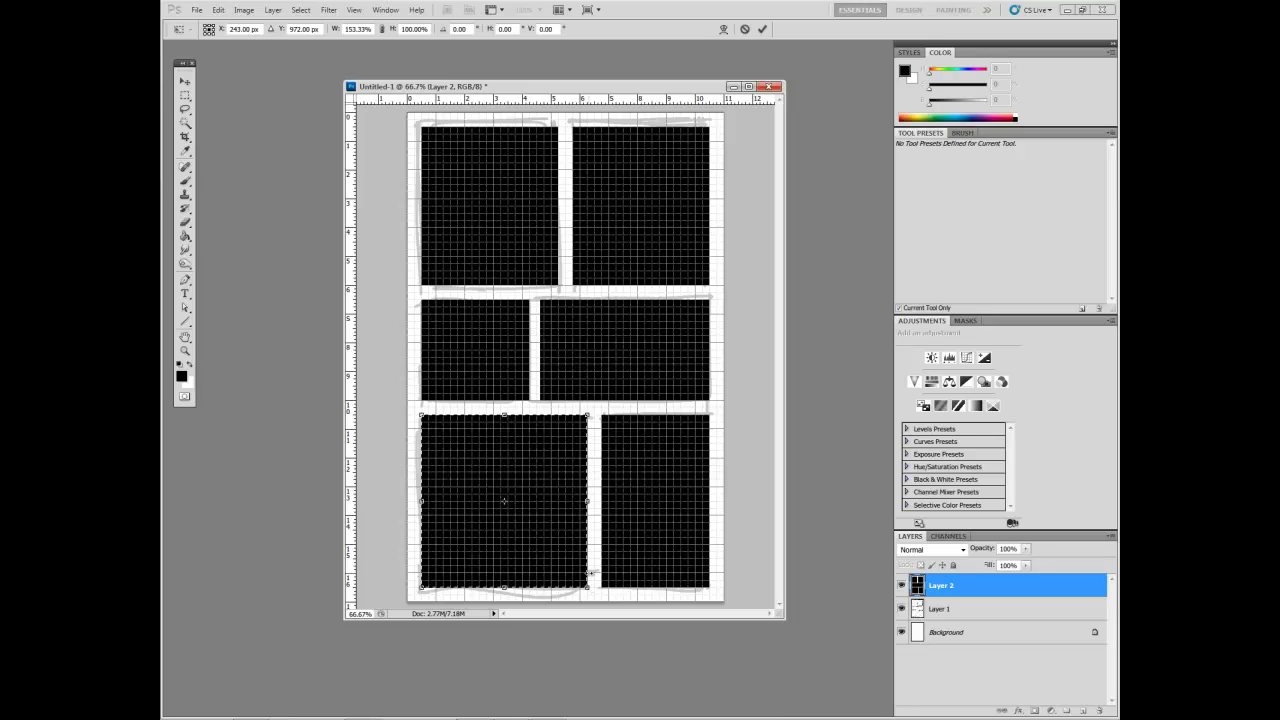
key(Return)
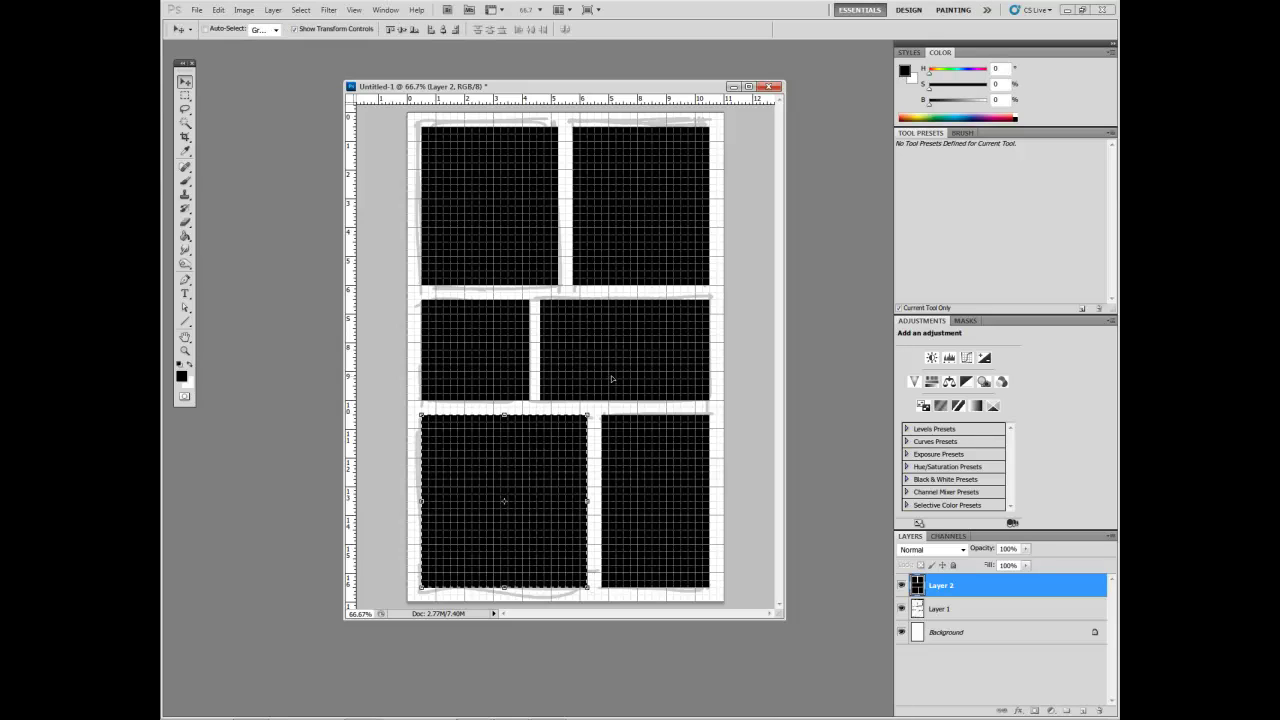
Magic Wand the middle-right rectangle and pull its left edge inward.
key(w)
click(601, 331)
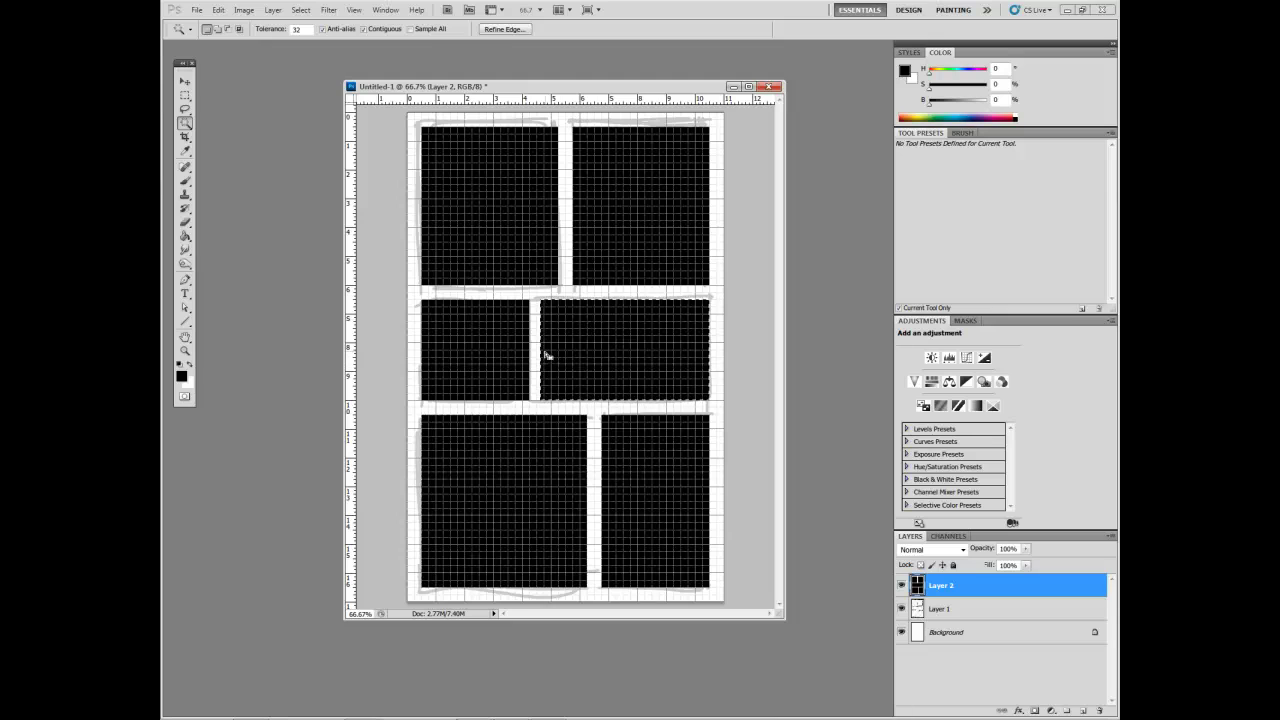
key(v)
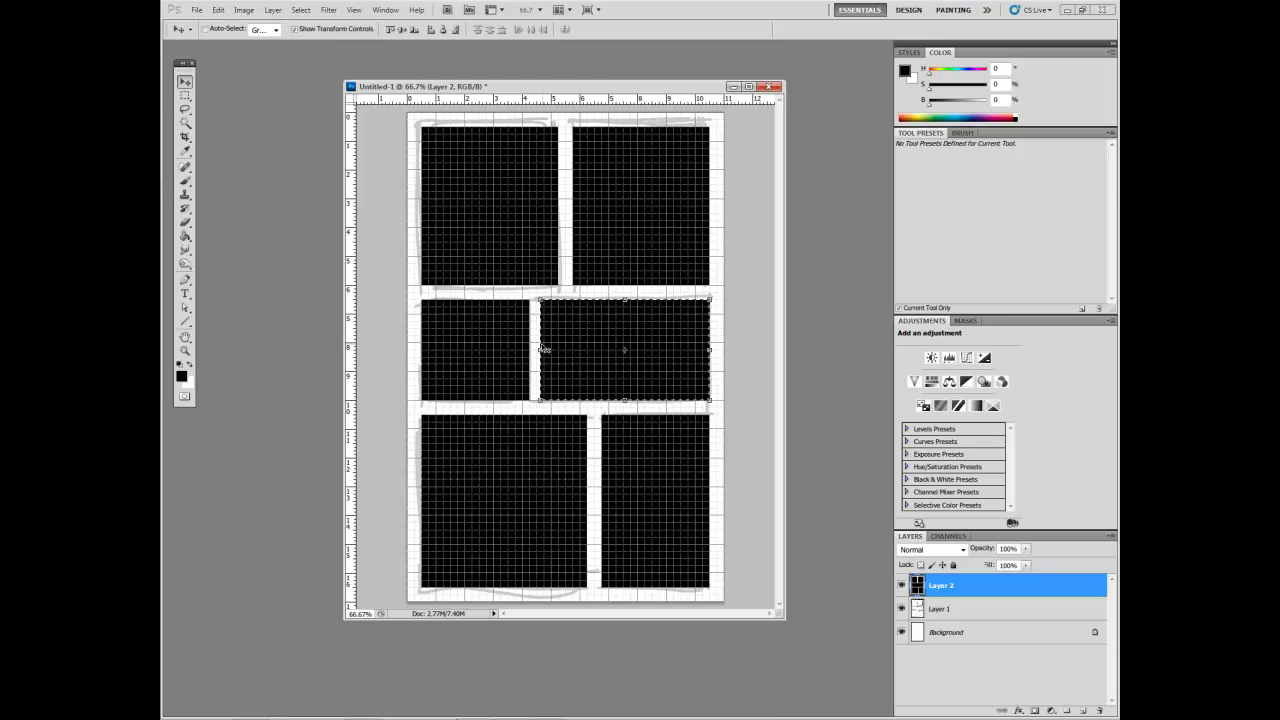
key(ctrl+t)
drag(540, 349, 544, 349)
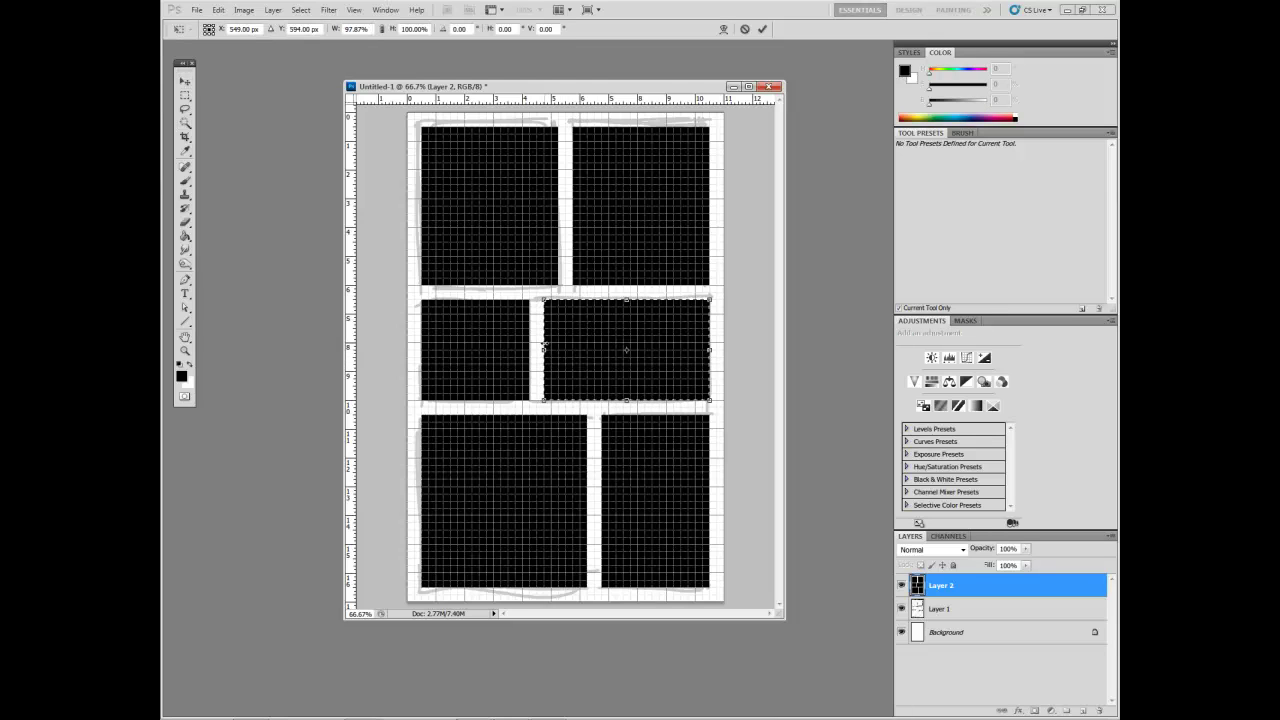
key(Return)
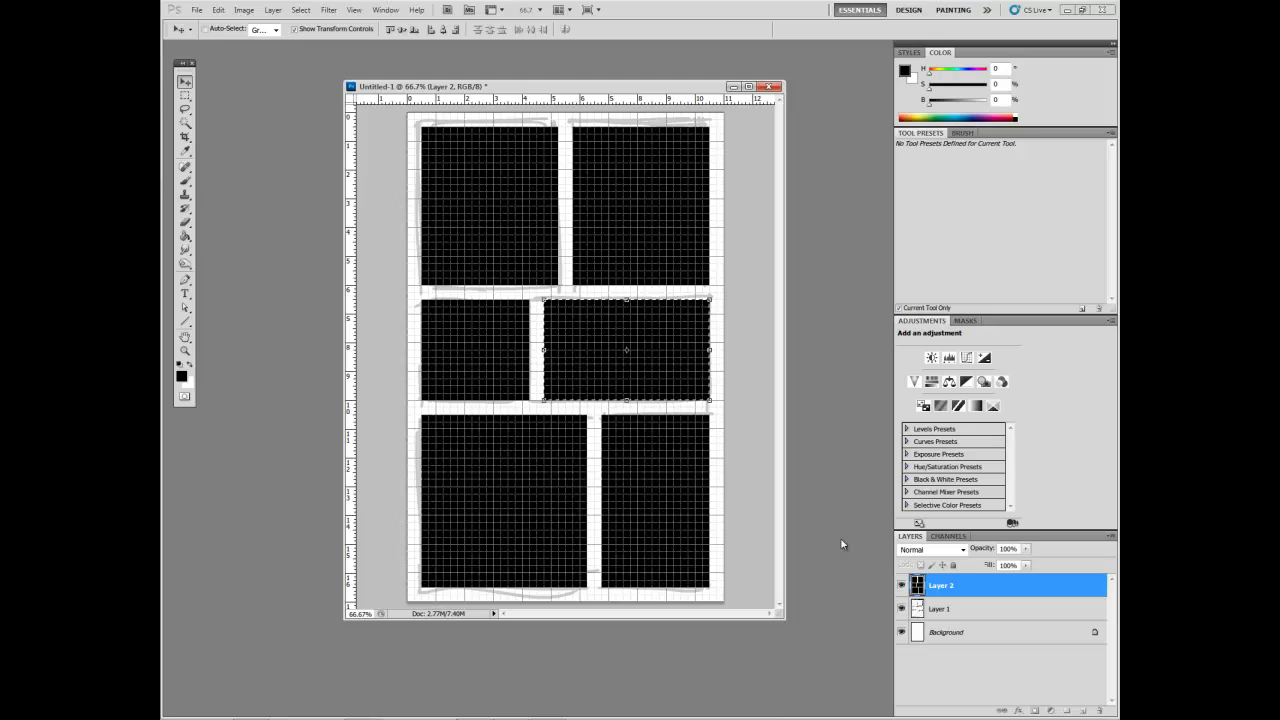
Hide the grid and Layer 1's sketch so only the six black panels show.
key(ctrl+d)
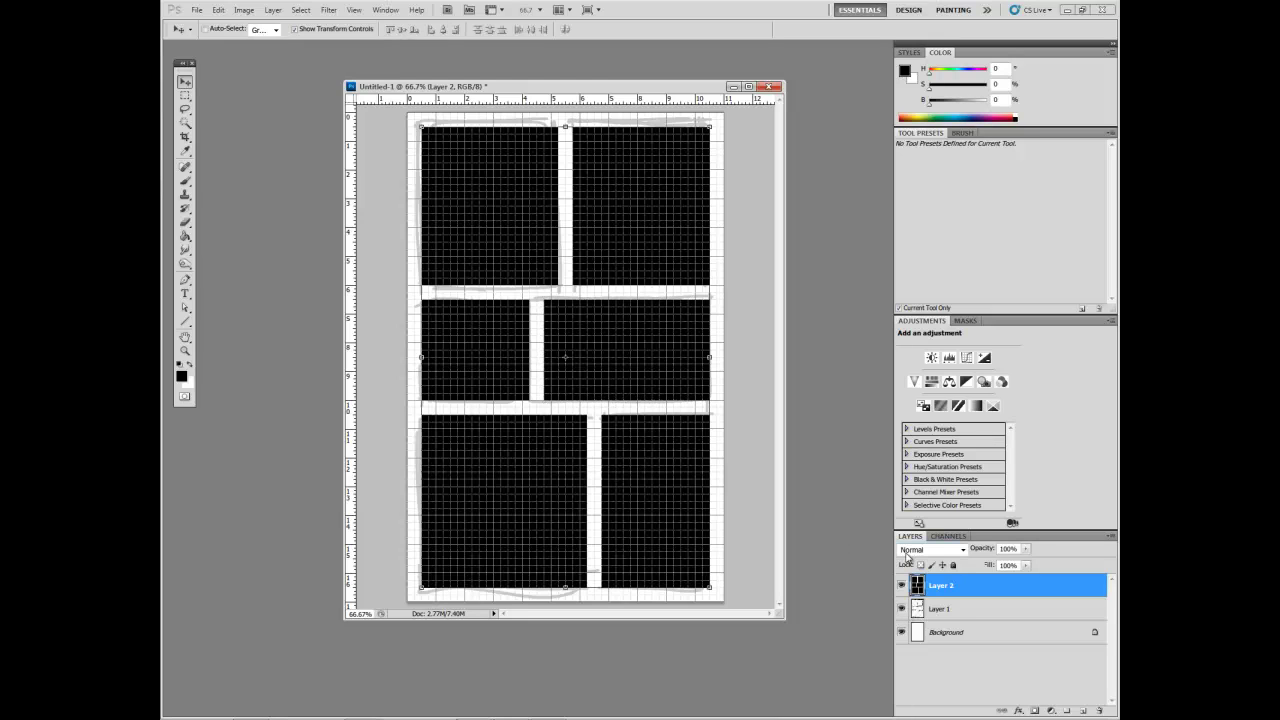
key(ctrl+apostrophe)
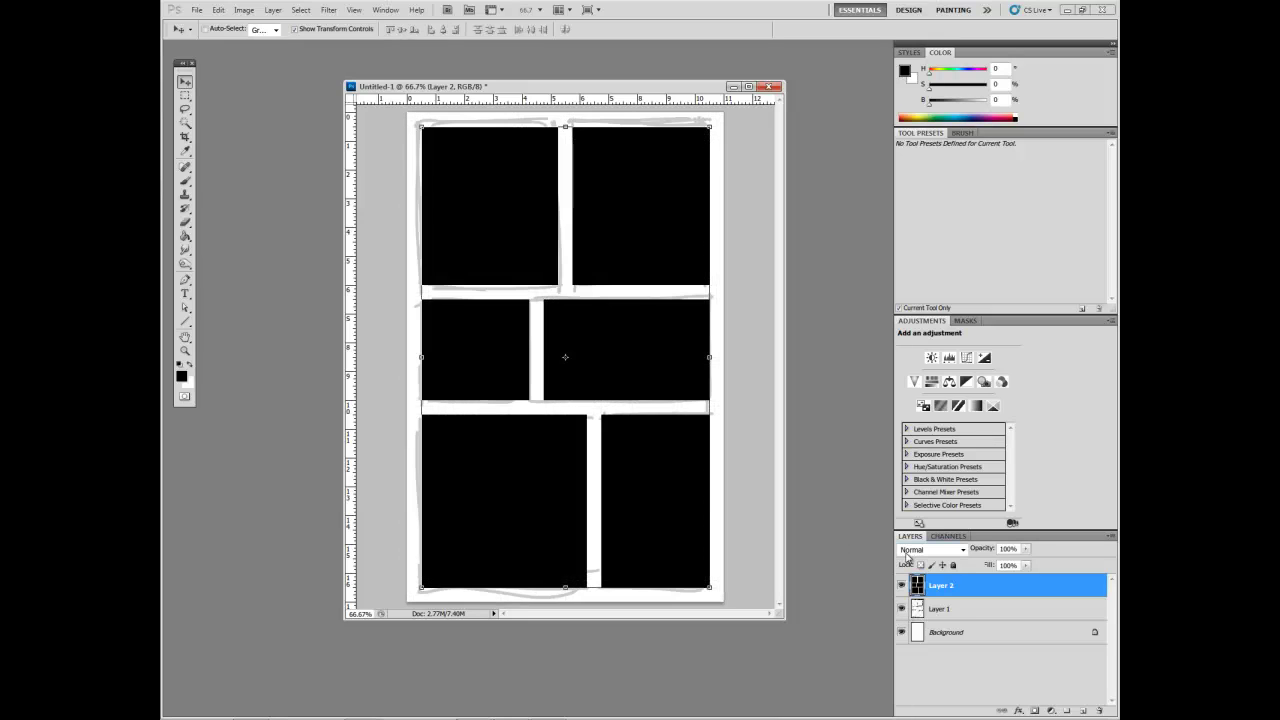
click(901, 609)
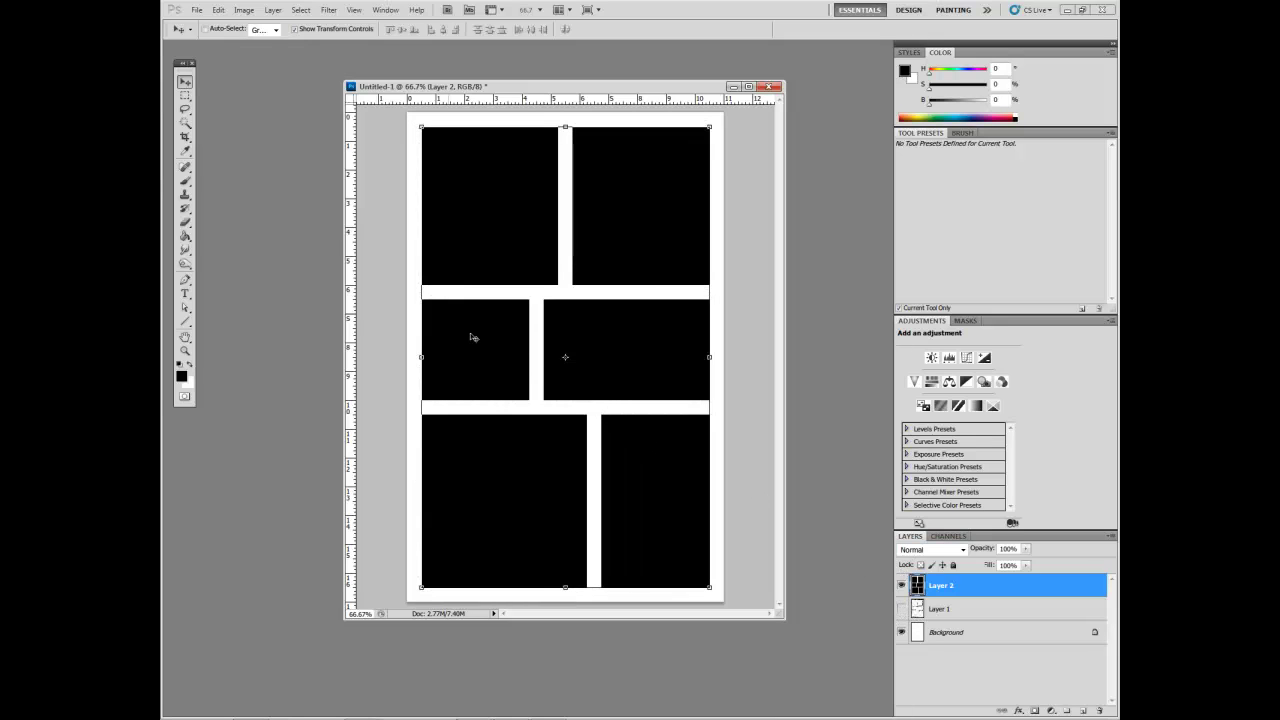
click(185, 95)
key(ctrl+d)
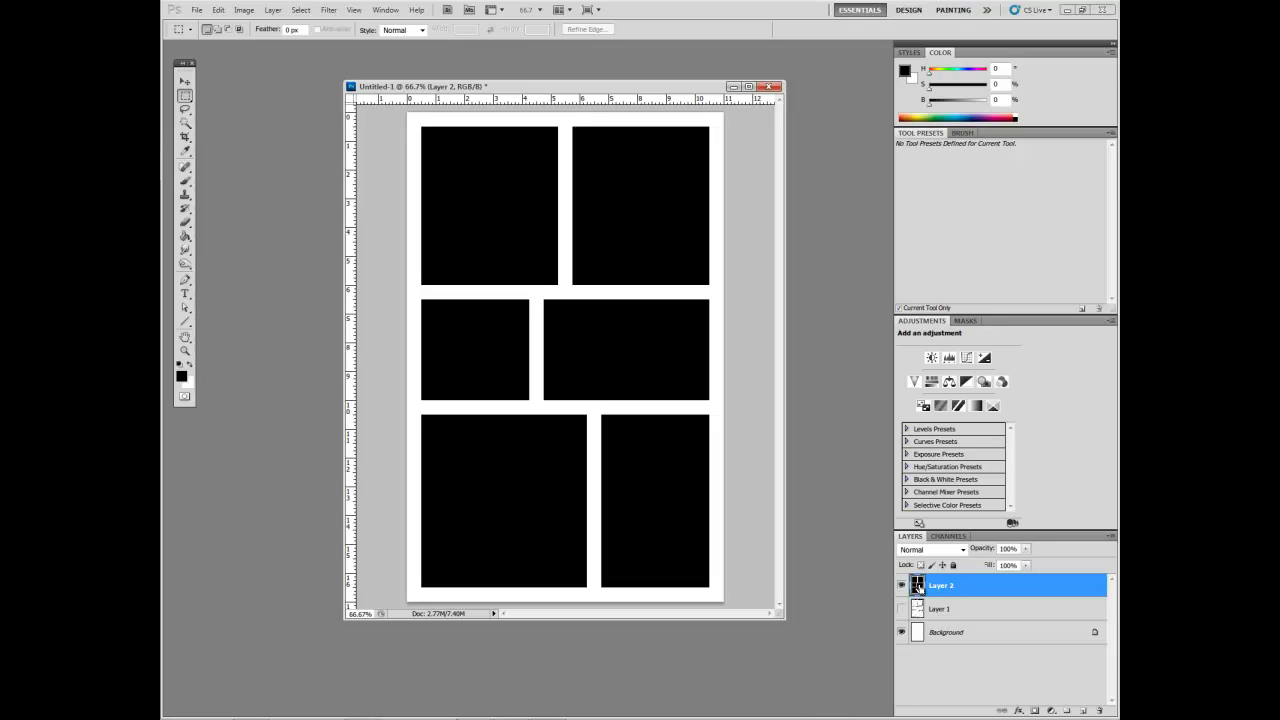
Hide the white Background and load Layer 2's six black panel shapes as a selection.
click(902, 632)
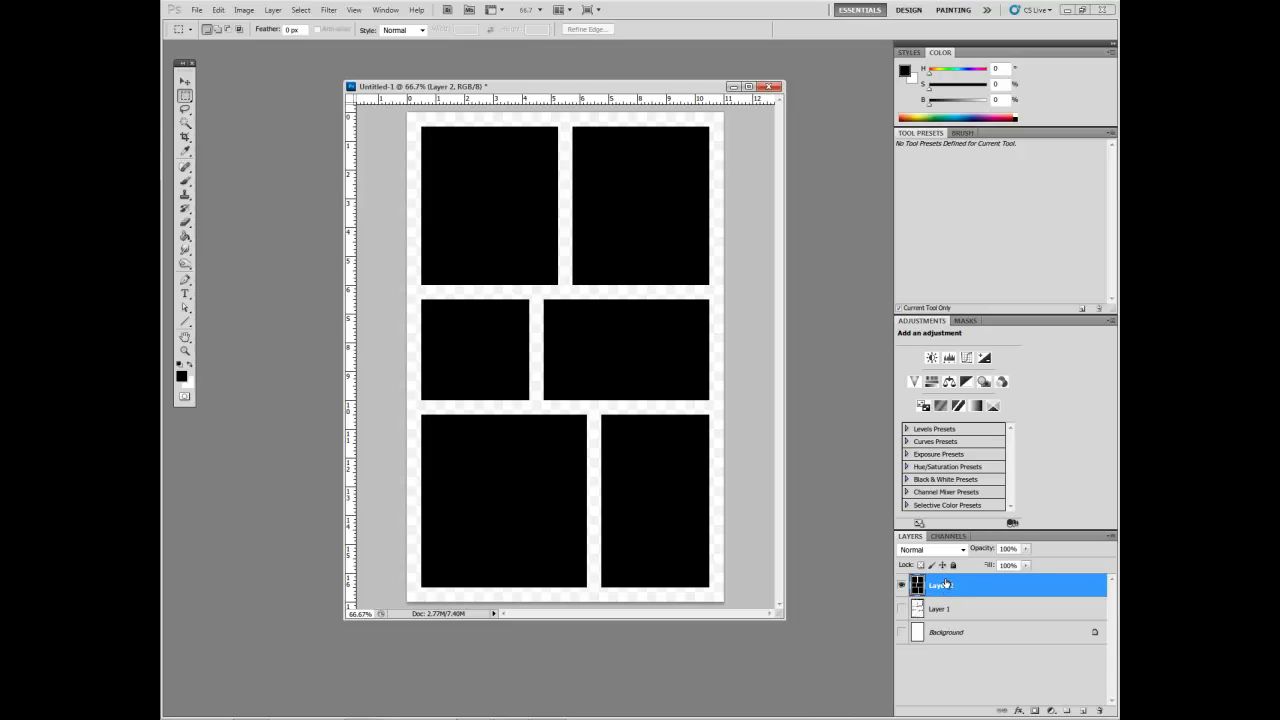
ctrl+click(916, 589)
Add a new Group 1 and give it a layer mask from the six-panel selection.
click(1066, 711)
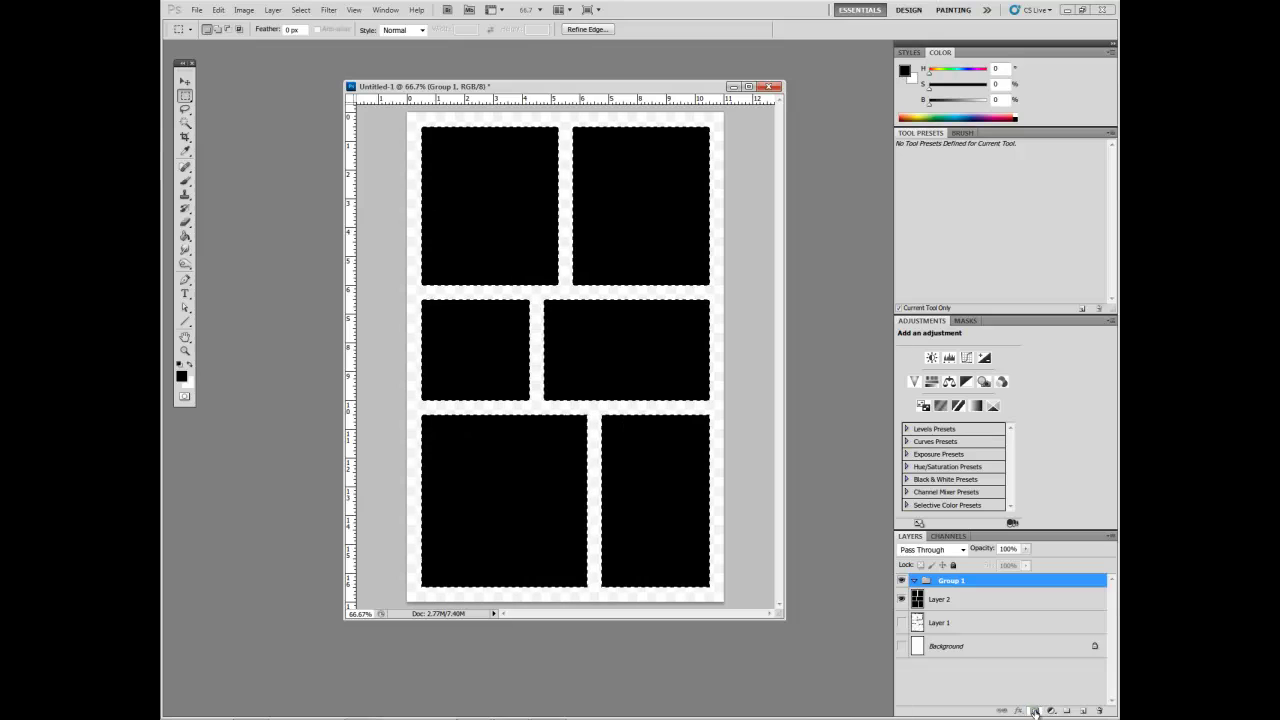
click(1036, 711)
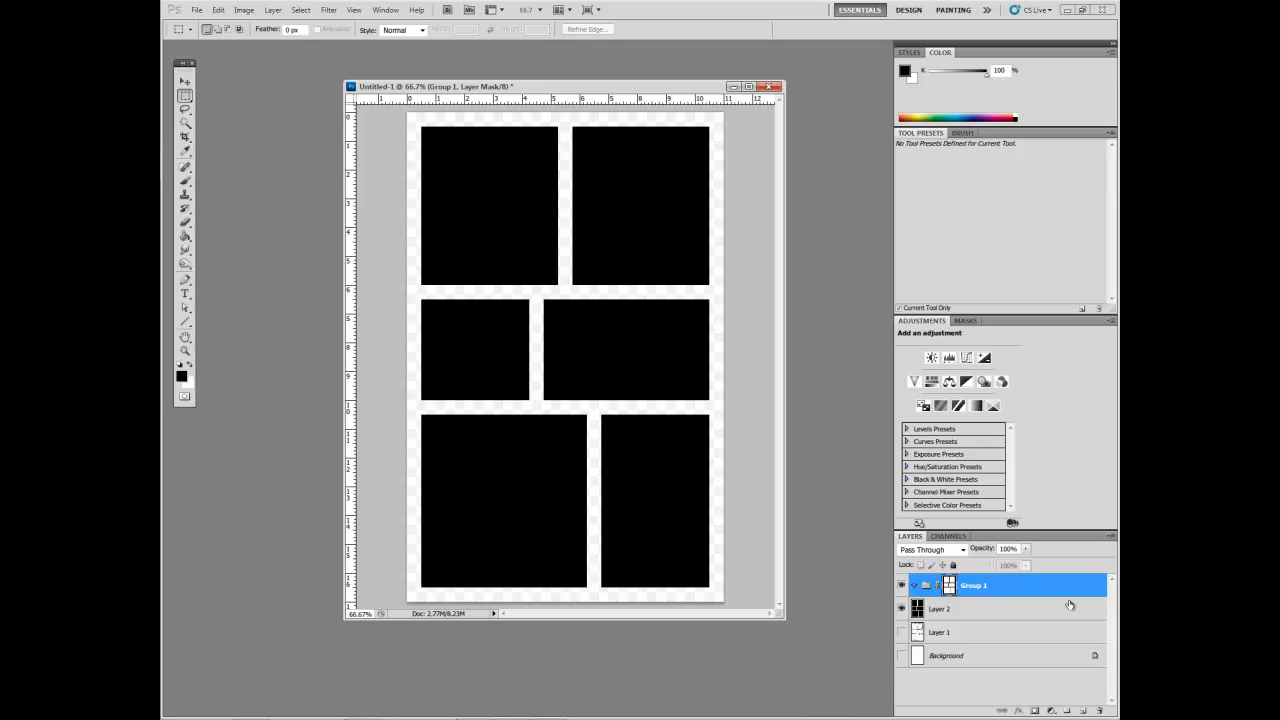
Hide Layer 2, show the Background, and add a new layer inside Group 1.
click(901, 611)
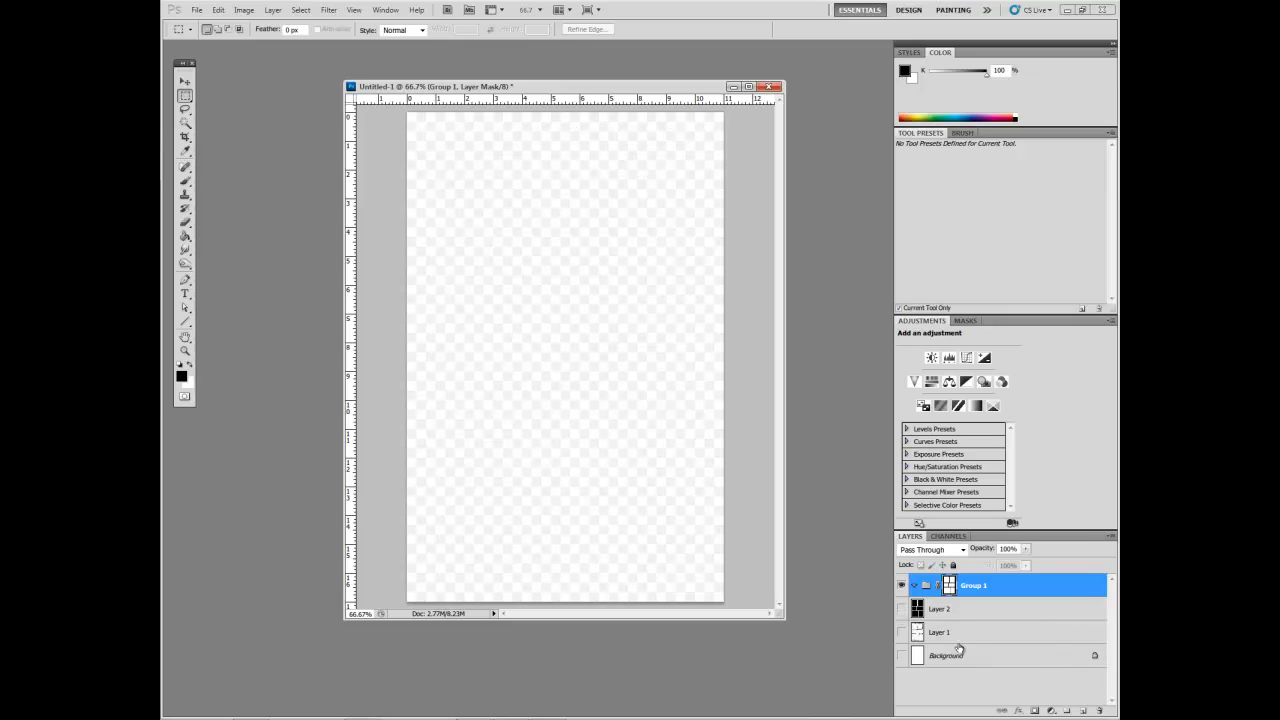
click(901, 655)
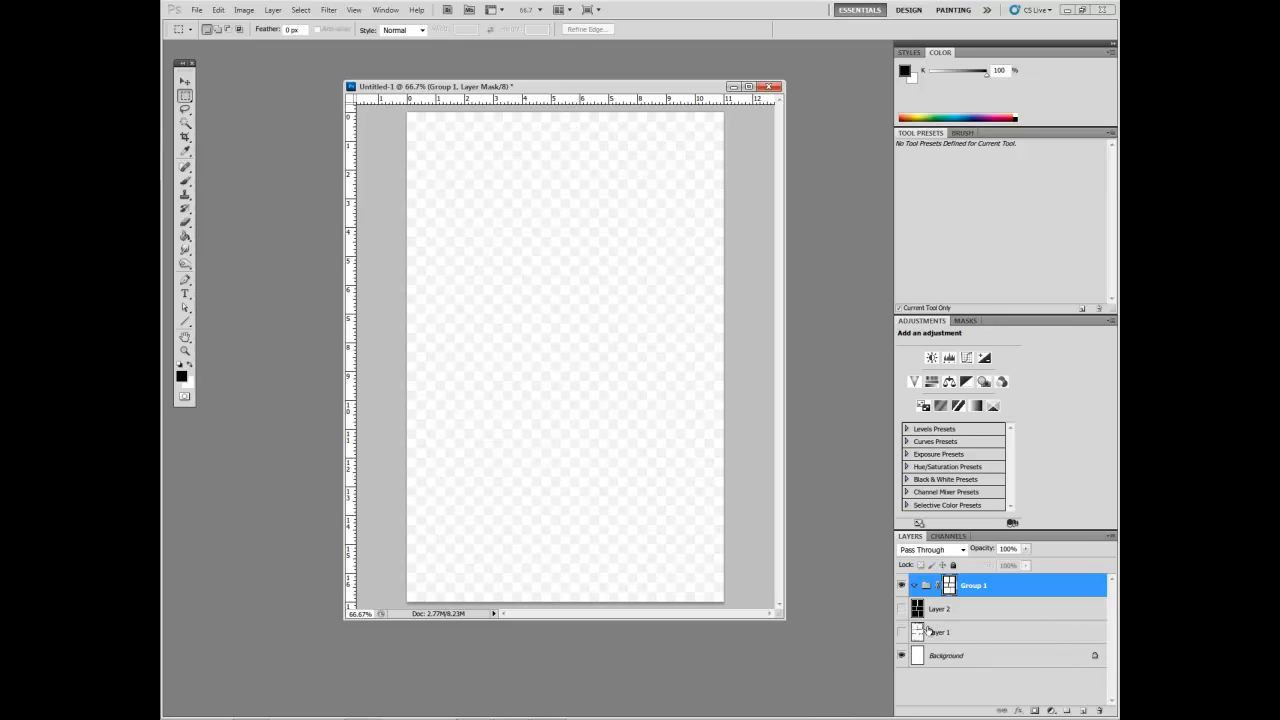
click(1083, 710)
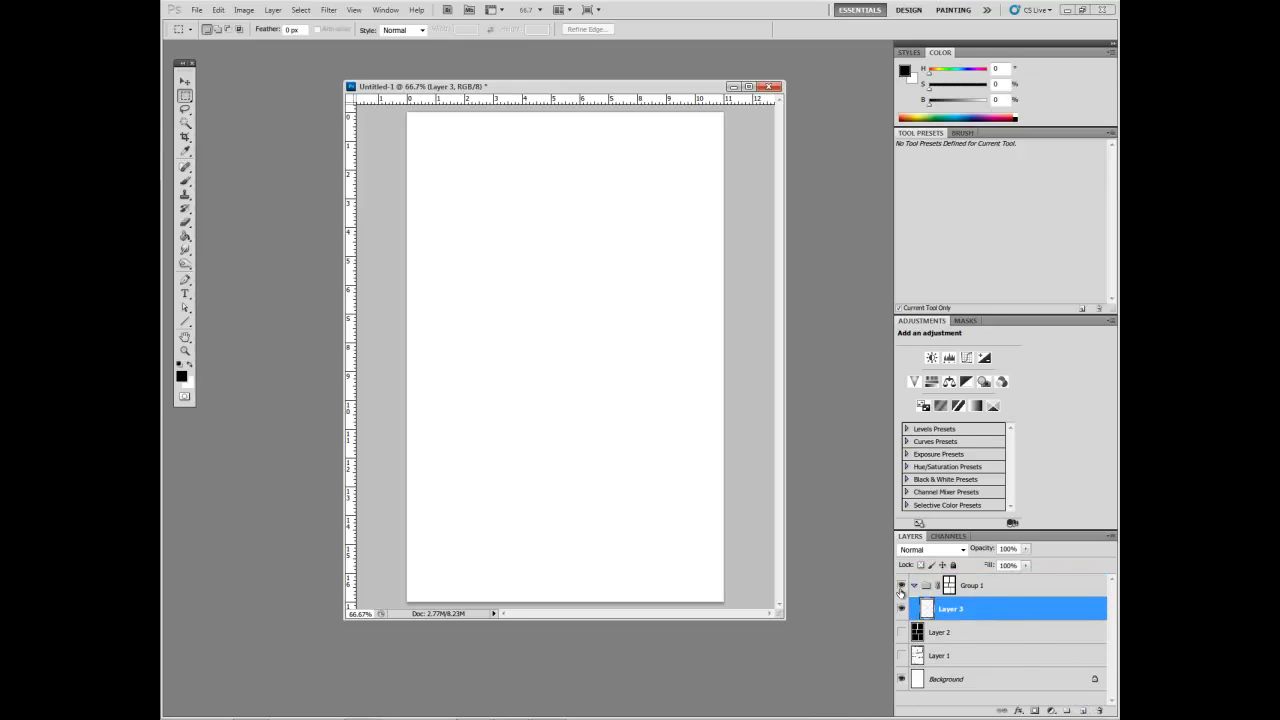
Brush test scribbles across the top panels, then delete the test Layer 3.
key(b)
mouse_move(431, 264)
mouse_down()
mouse_move(449, 233)
mouse_move(505, 282)
mouse_move(635, 244)
mouse_move(542, 463)
mouse_move(668, 348)
mouse_move(590, 178)
mouse_move(462, 349)
mouse_move(634, 292)
mouse_move(495, 282)
mouse_move(629, 284)
mouse_move(535, 323)
mouse_move(566, 225)
mouse_move(584, 283)
mouse_move(532, 208)
mouse_move(551, 132)
mouse_move(496, 126)
mouse_move(448, 212)
mouse_move(410, 172)
mouse_move(471, 301)
mouse_move(421, 266)
mouse_move(525, 280)
mouse_up()
mouse_move(610, 256)
mouse_down()
mouse_move(684, 257)
mouse_move(715, 274)
mouse_move(719, 241)
mouse_move(670, 127)
mouse_move(579, 156)
mouse_move(569, 113)
mouse_move(588, 159)
mouse_move(537, 218)
mouse_move(573, 226)
mouse_move(537, 281)
mouse_move(598, 283)
mouse_move(558, 320)
mouse_move(655, 269)
mouse_move(646, 294)
mouse_move(661, 316)
mouse_move(710, 267)
mouse_move(712, 280)
mouse_move(705, 120)
mouse_move(557, 126)
mouse_move(698, 134)
mouse_up()
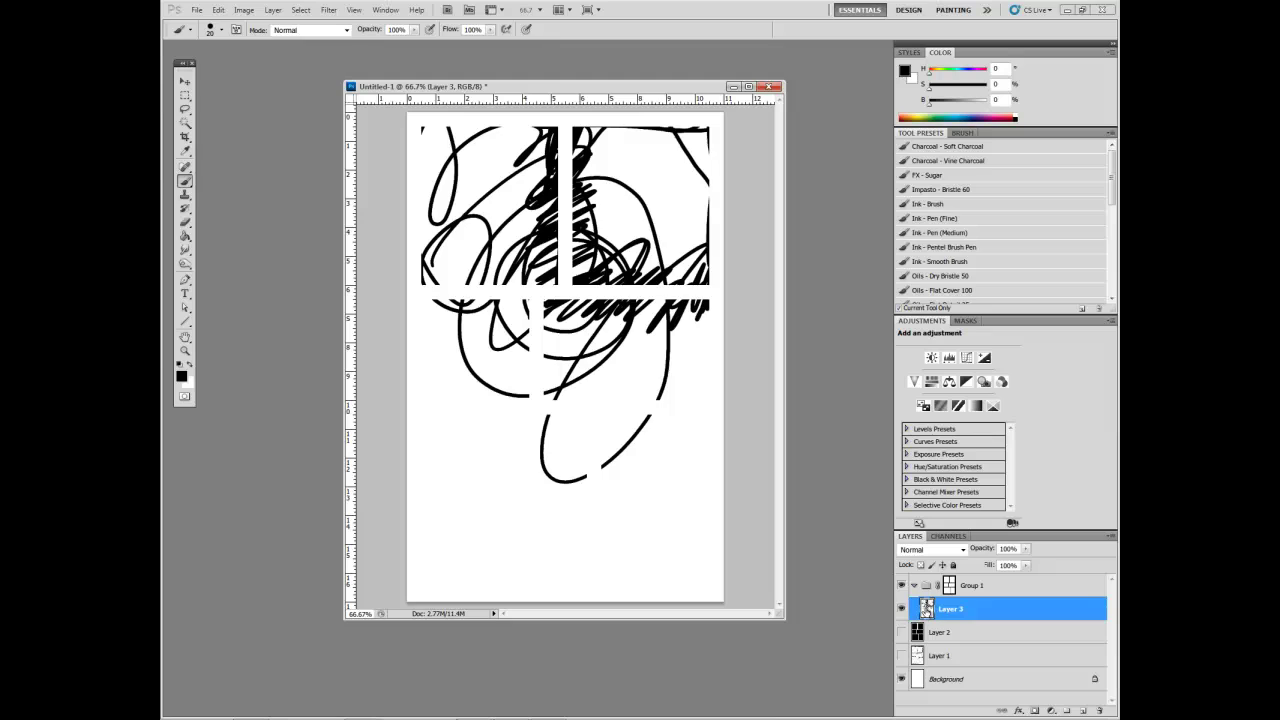
drag(925, 608, 1100, 710)
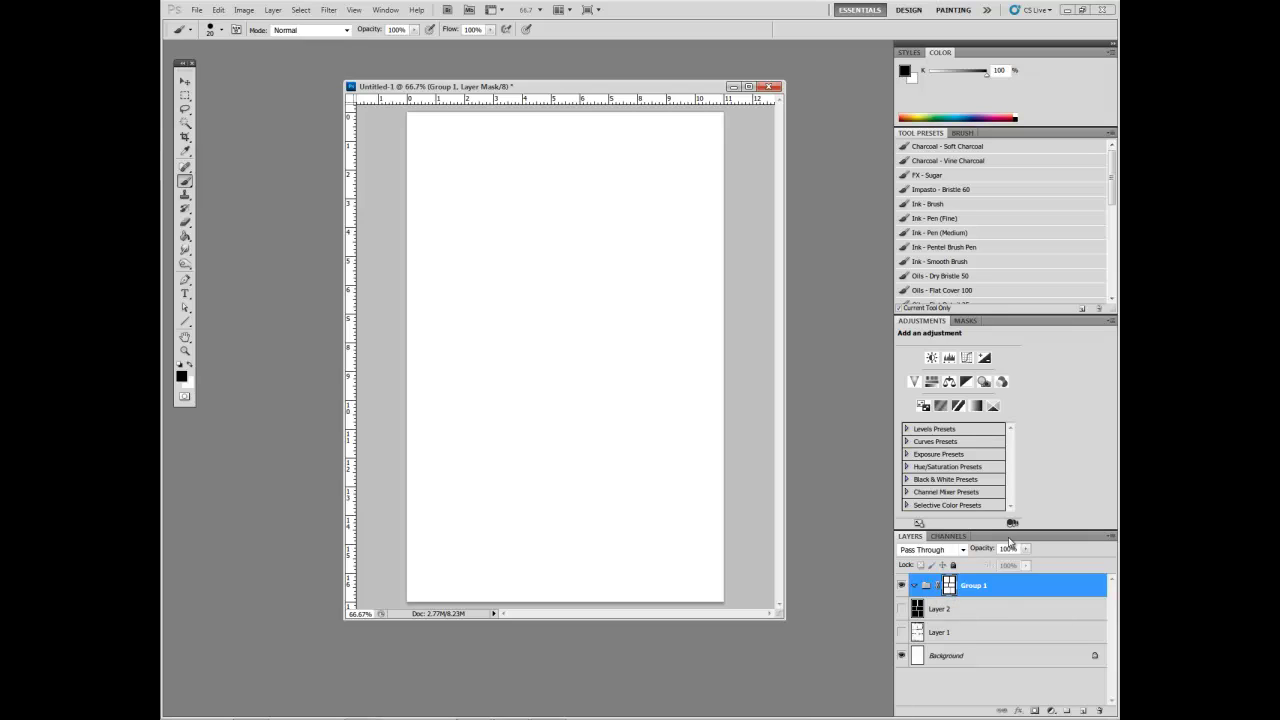
Make Layer 2's black panels visible again and select Layer 2 for editing.
click(902, 607)
click(1004, 598)
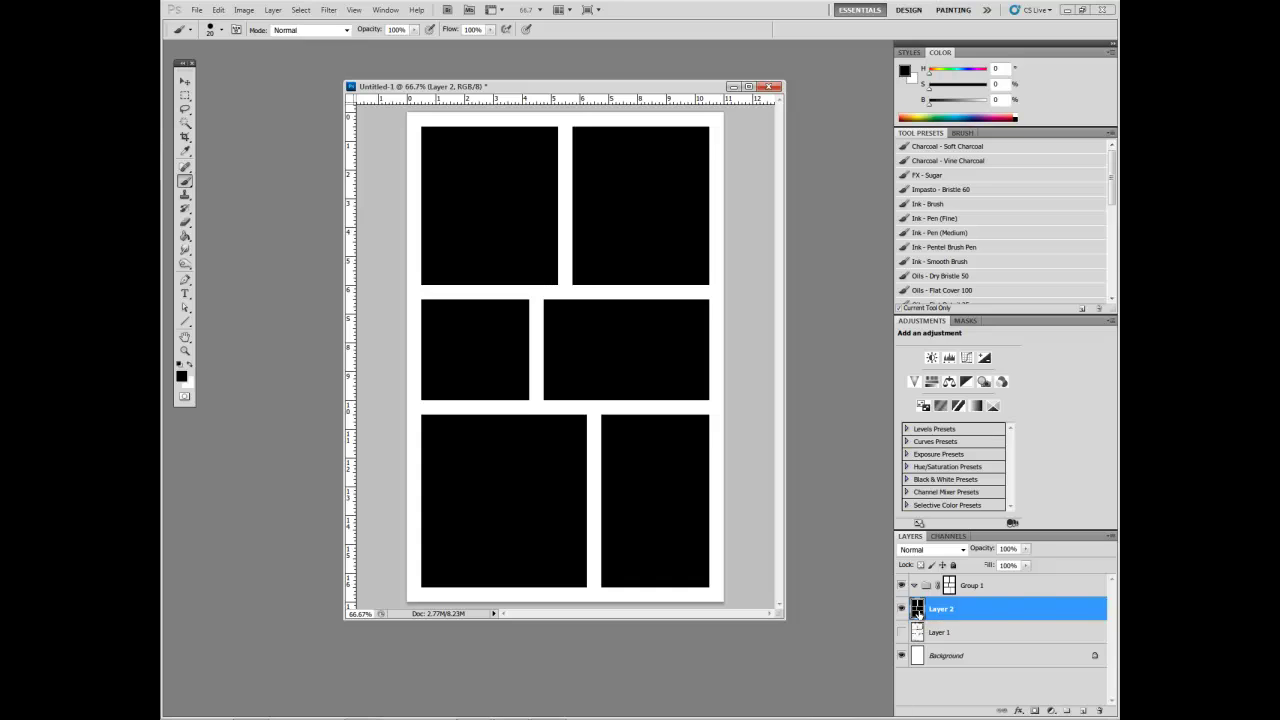
Apply a black outside Stroke layer effect to Layer 2, rounding the panel corners.
double_click(916, 612)
mouse_move(790, 432)
mouse_down()
mouse_move(788, 350)
mouse_move(798, 328)
mouse_move(802, 338)
mouse_up()
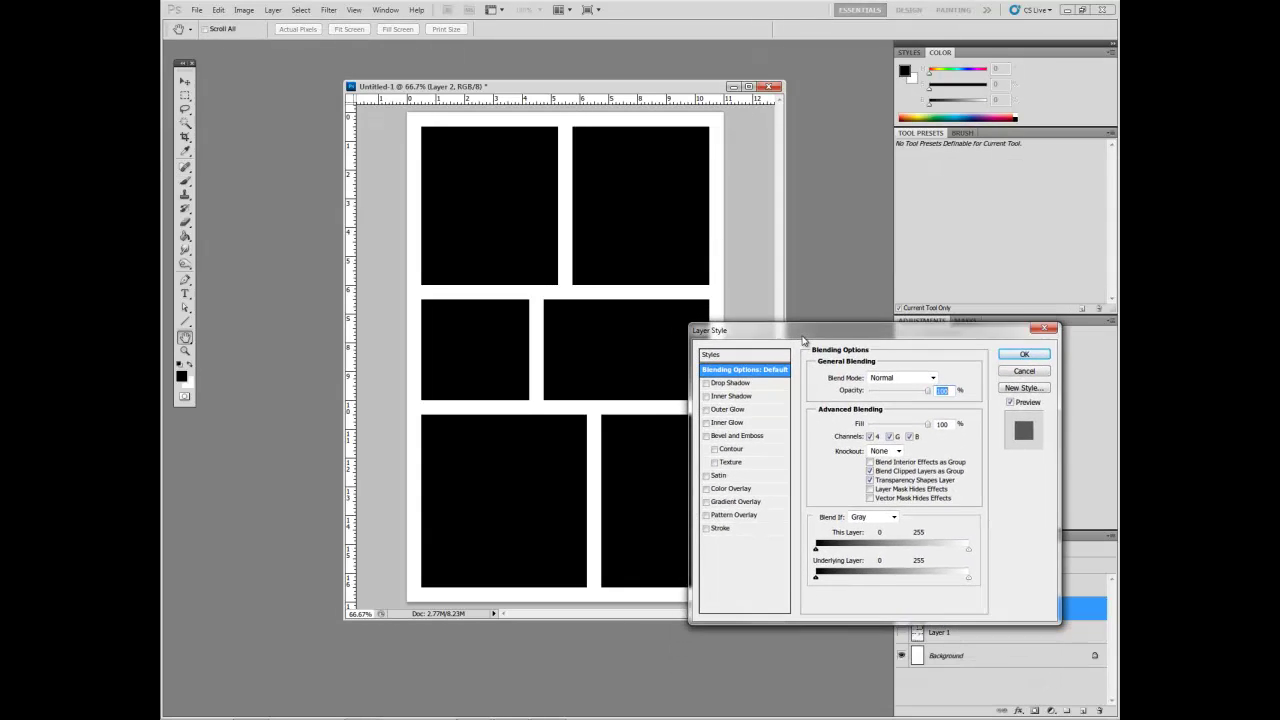
click(722, 533)
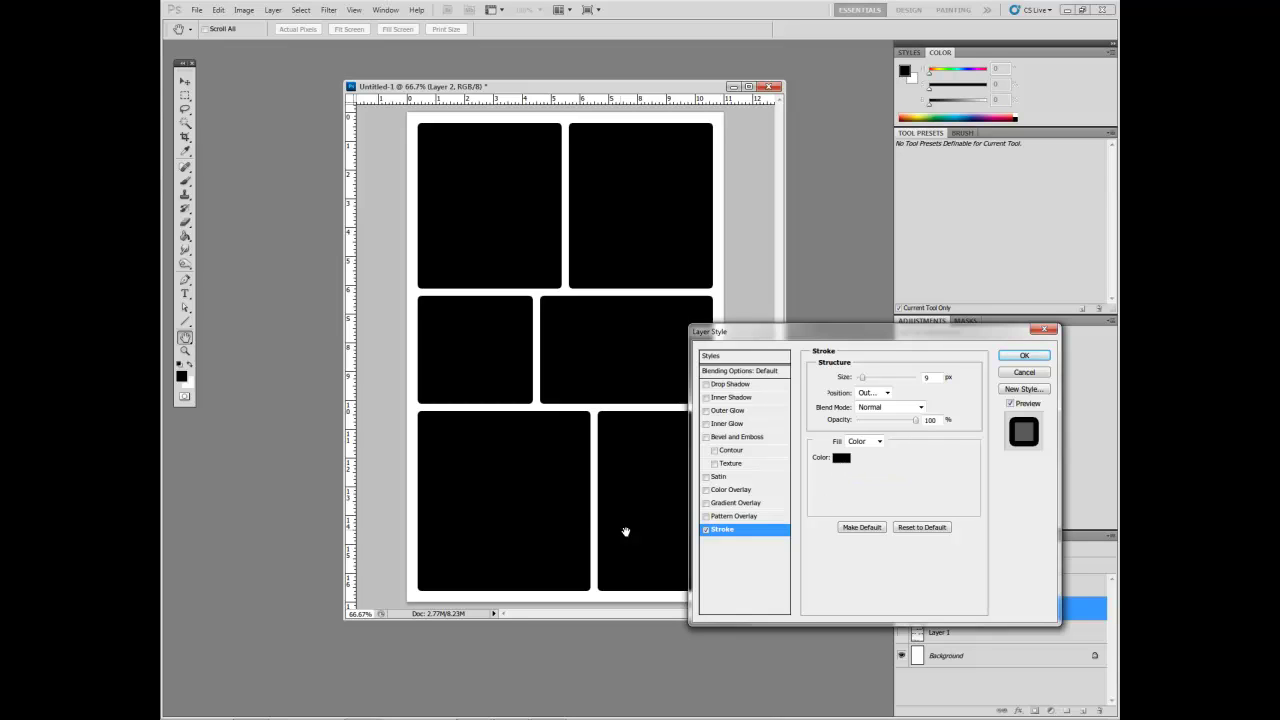
click(706, 531)
click(706, 531)
click(706, 531)
click(706, 531)
click(706, 531)
click(706, 531)
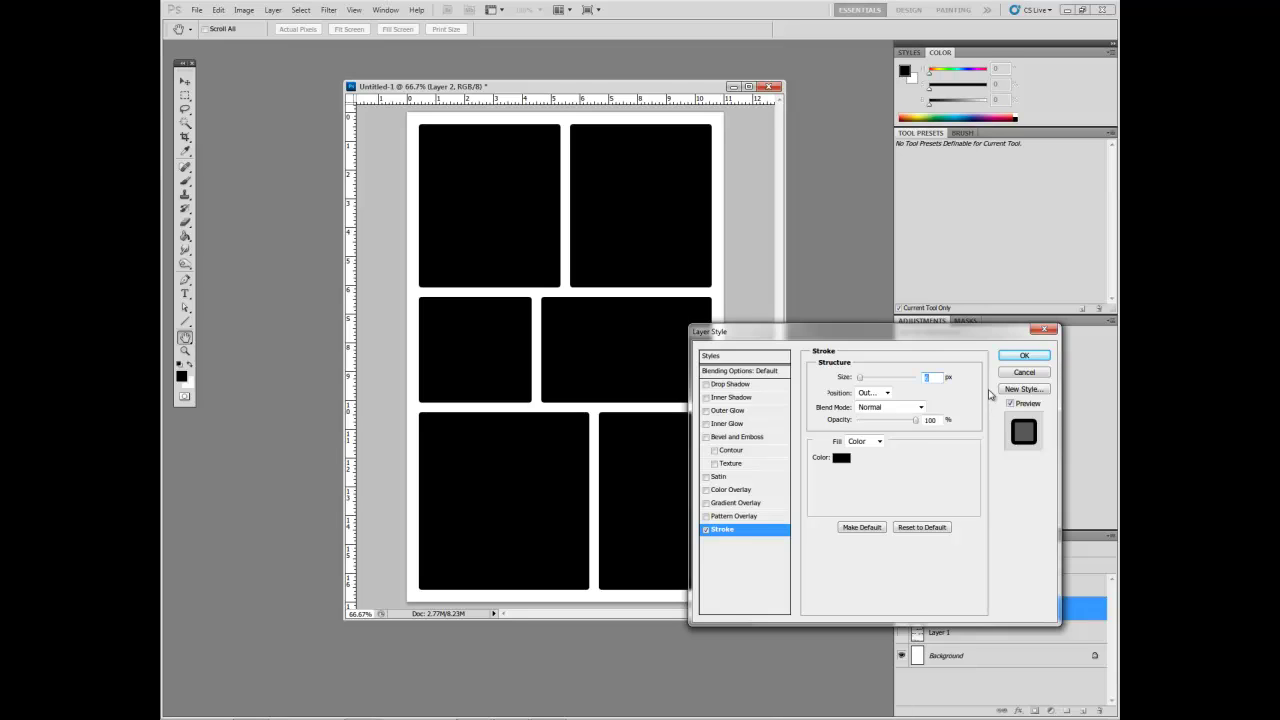
click(1023, 356)
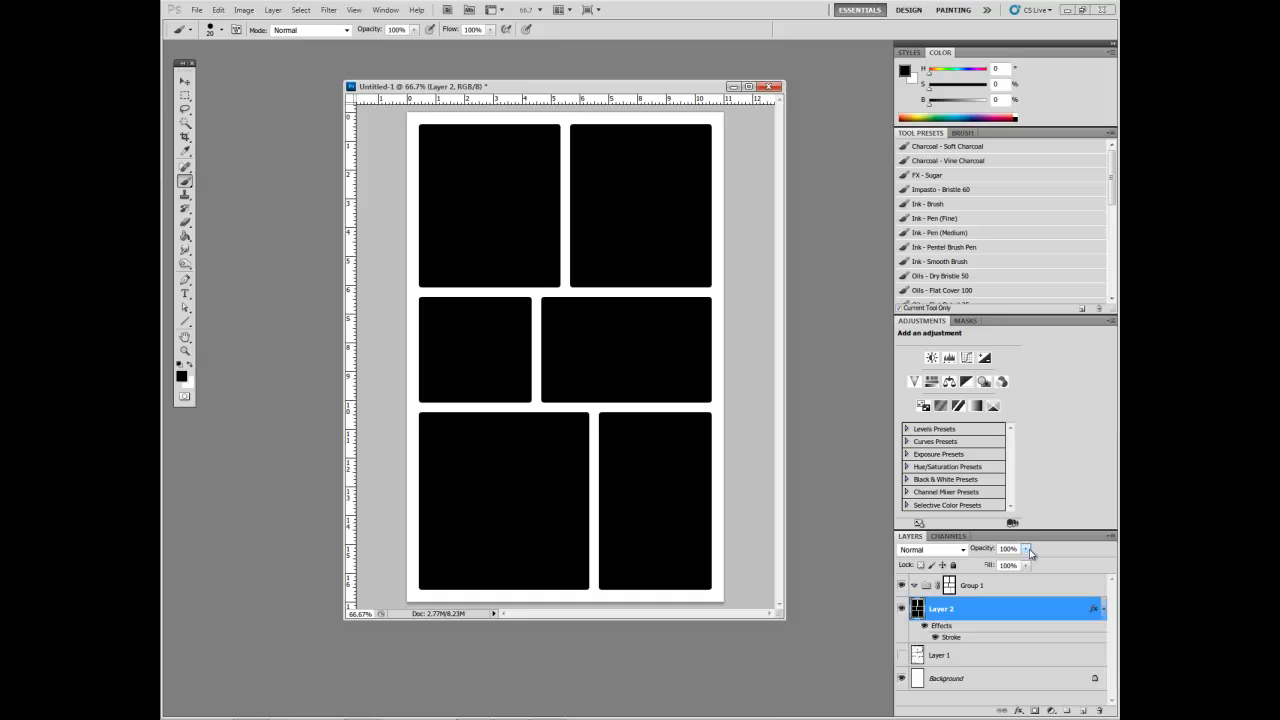
Try lower Layer 2 opacities, restore 100%, then drop Fill to 0% leaving outlines.
click(1026, 551)
drag(1026, 551, 966, 570)
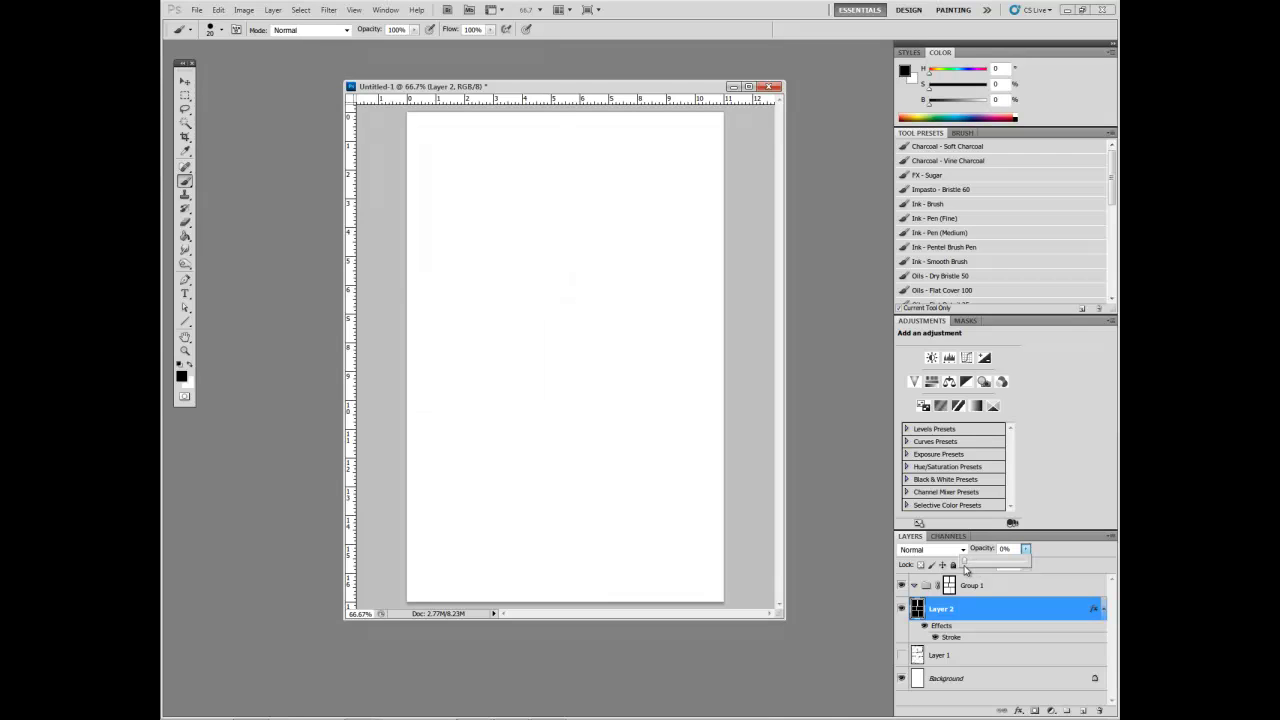
drag(964, 570, 978, 567)
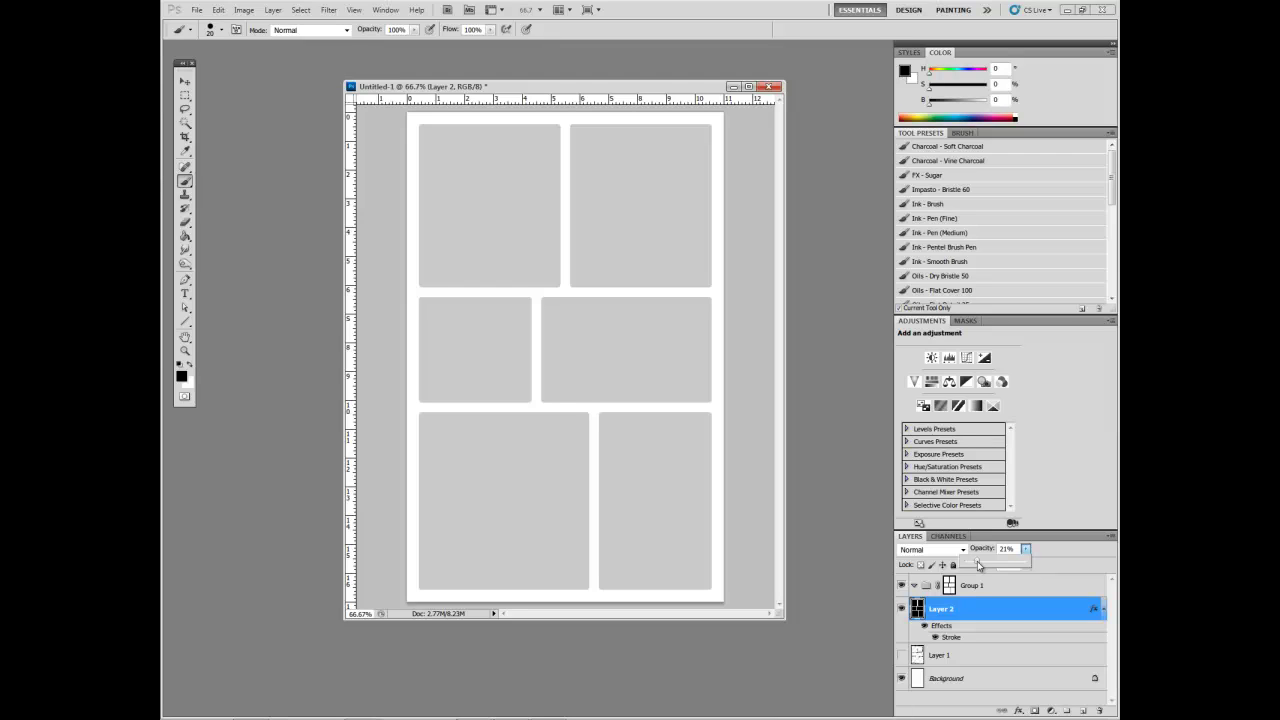
drag(978, 566, 980, 566)
drag(980, 566, 957, 567)
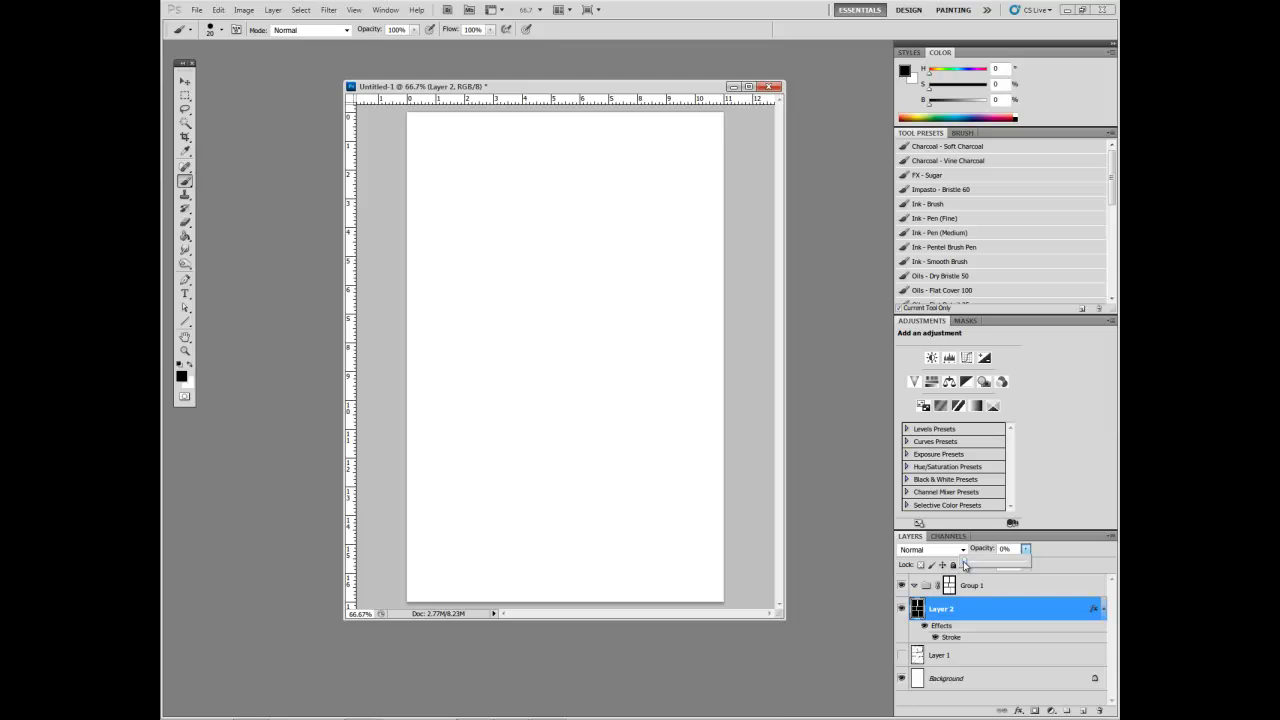
drag(966, 566, 1085, 562)
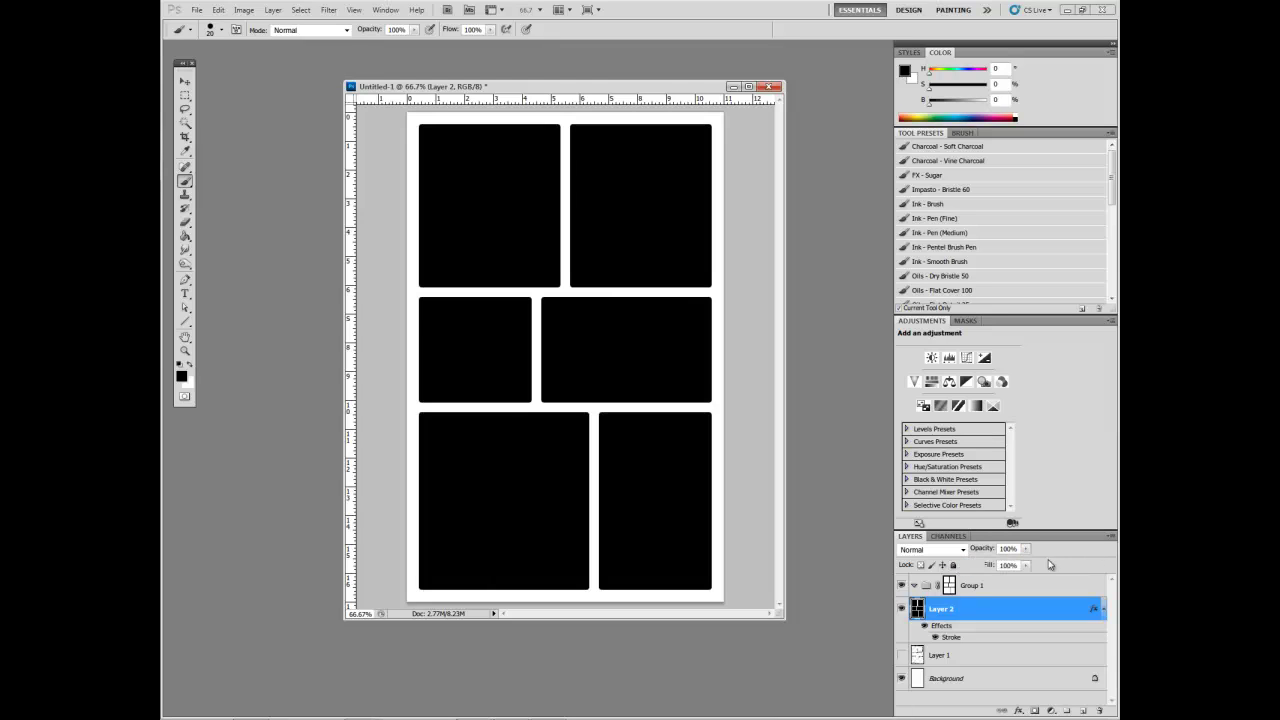
click(1026, 566)
drag(1028, 582, 941, 588)
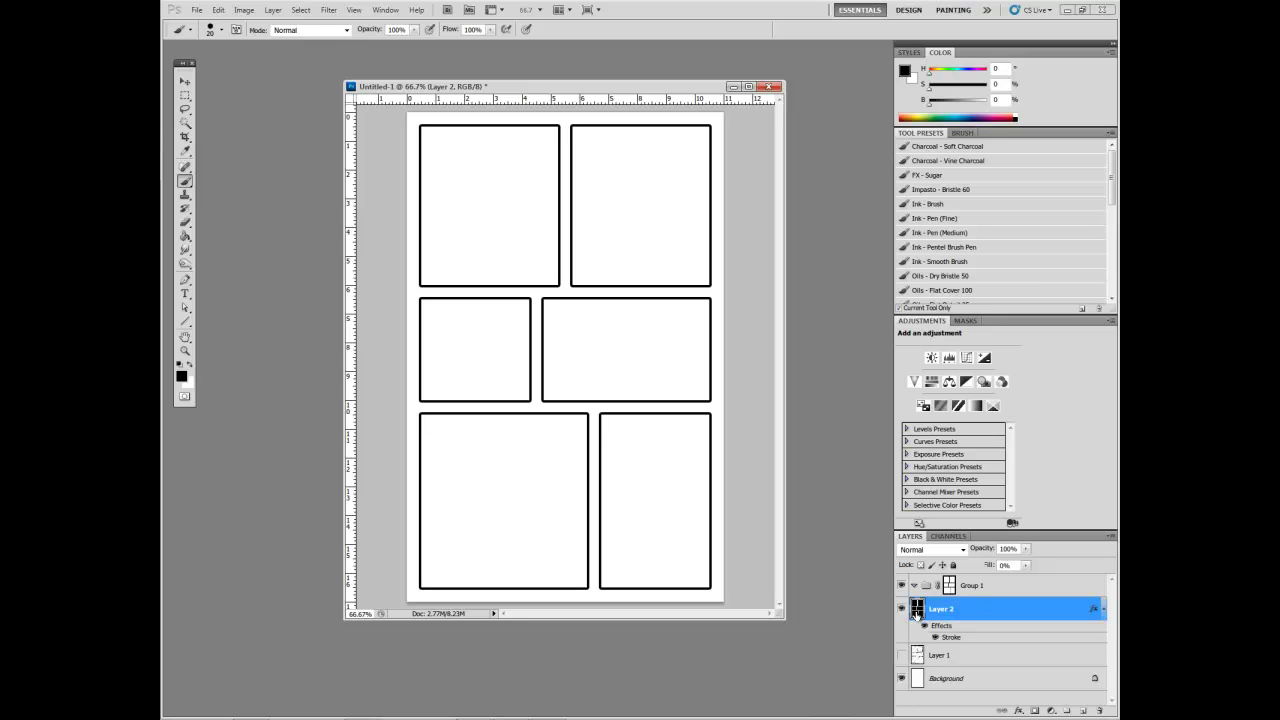
Reduce the Stroke effect's size for thinner outlines, keeping the stroke colour black.
double_click(945, 637)
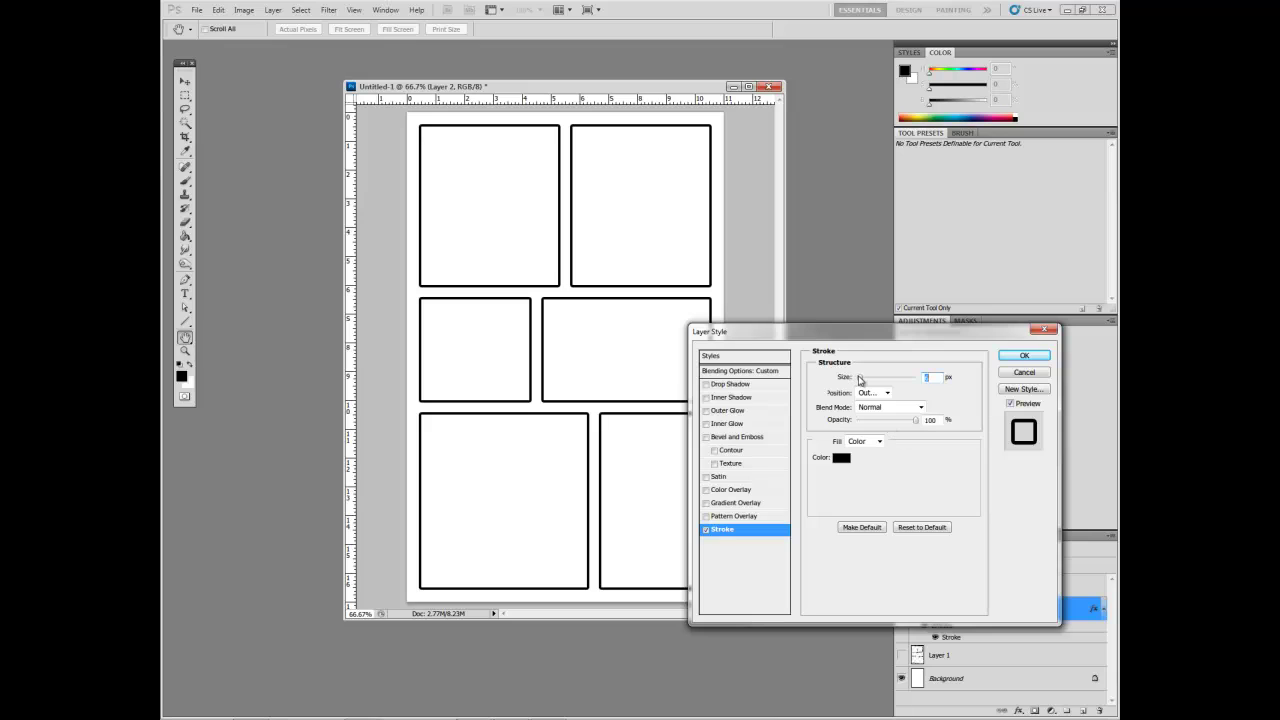
drag(860, 378, 857, 378)
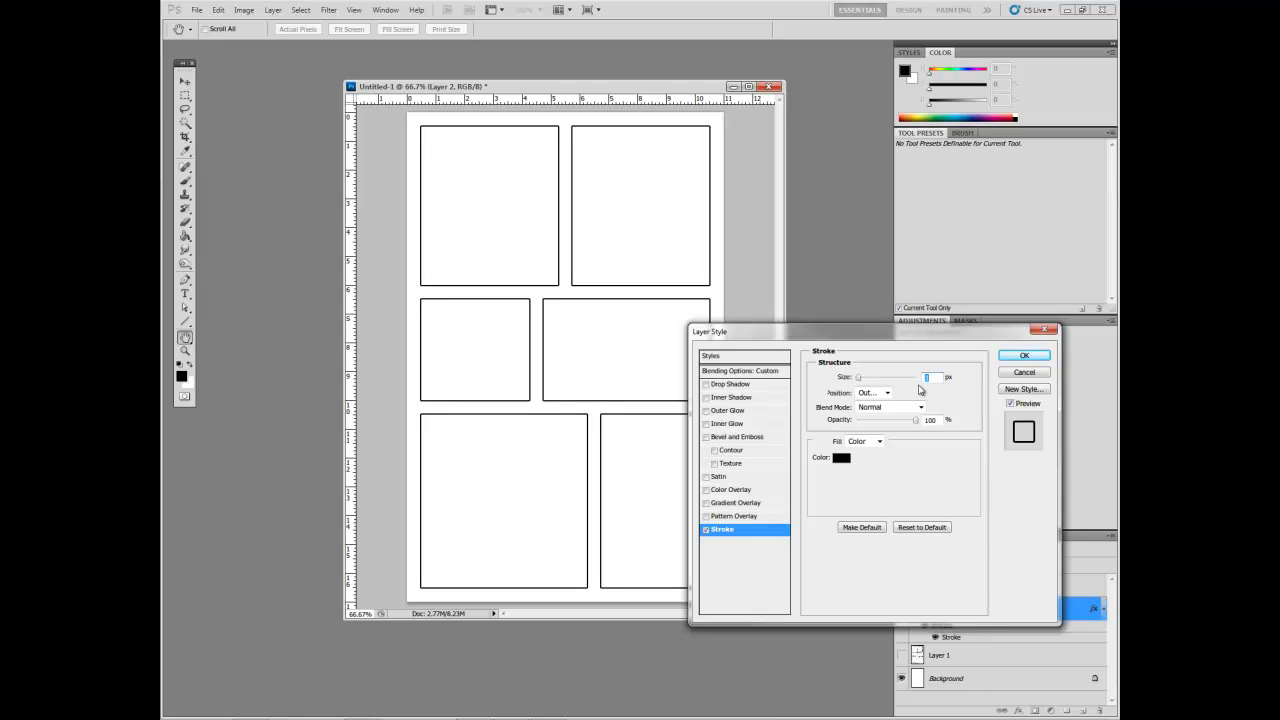
click(841, 457)
click(940, 385)
click(953, 483)
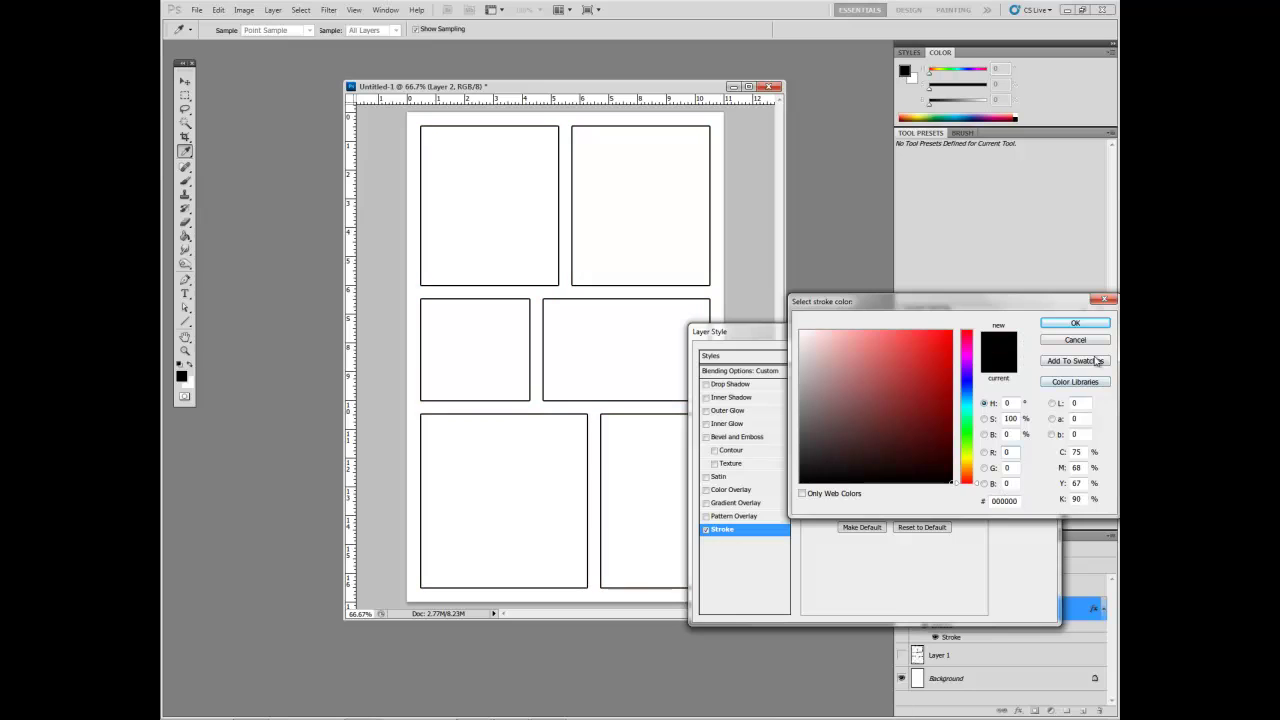
click(947, 486)
click(1074, 324)
click(1025, 357)
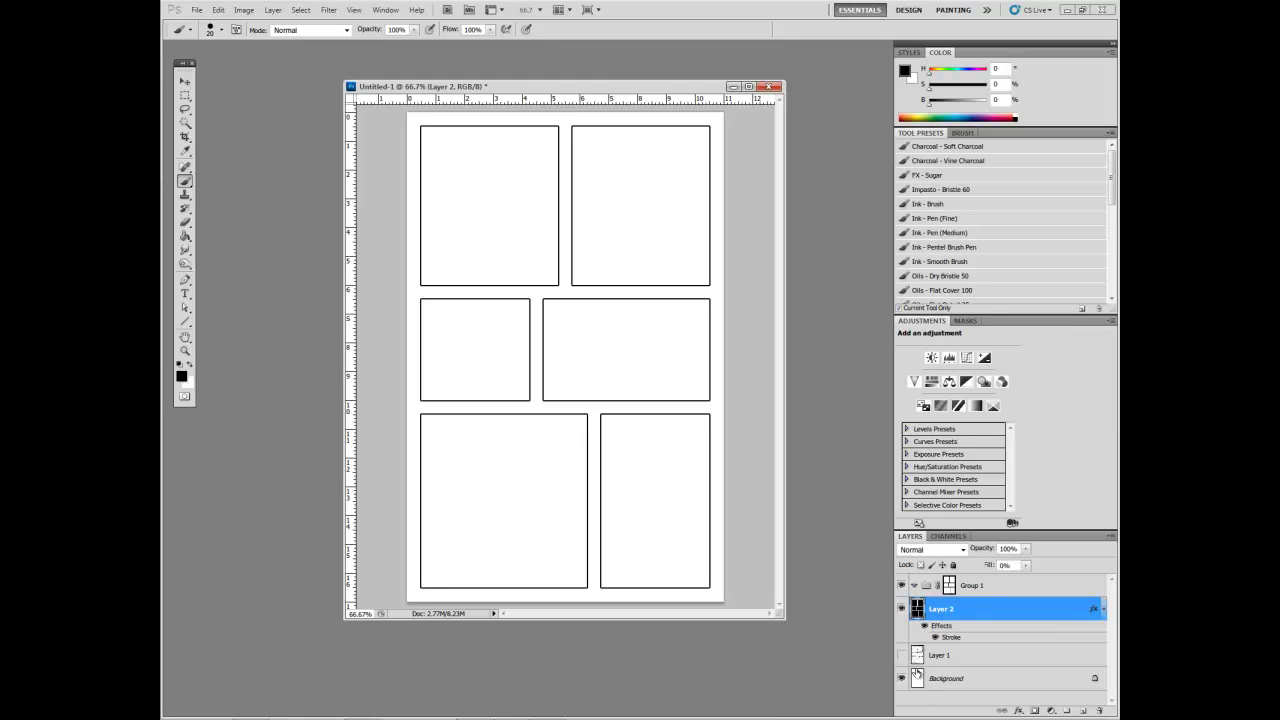
Hide Layer 1's grey sketch lines and select Group 1.
click(902, 656)
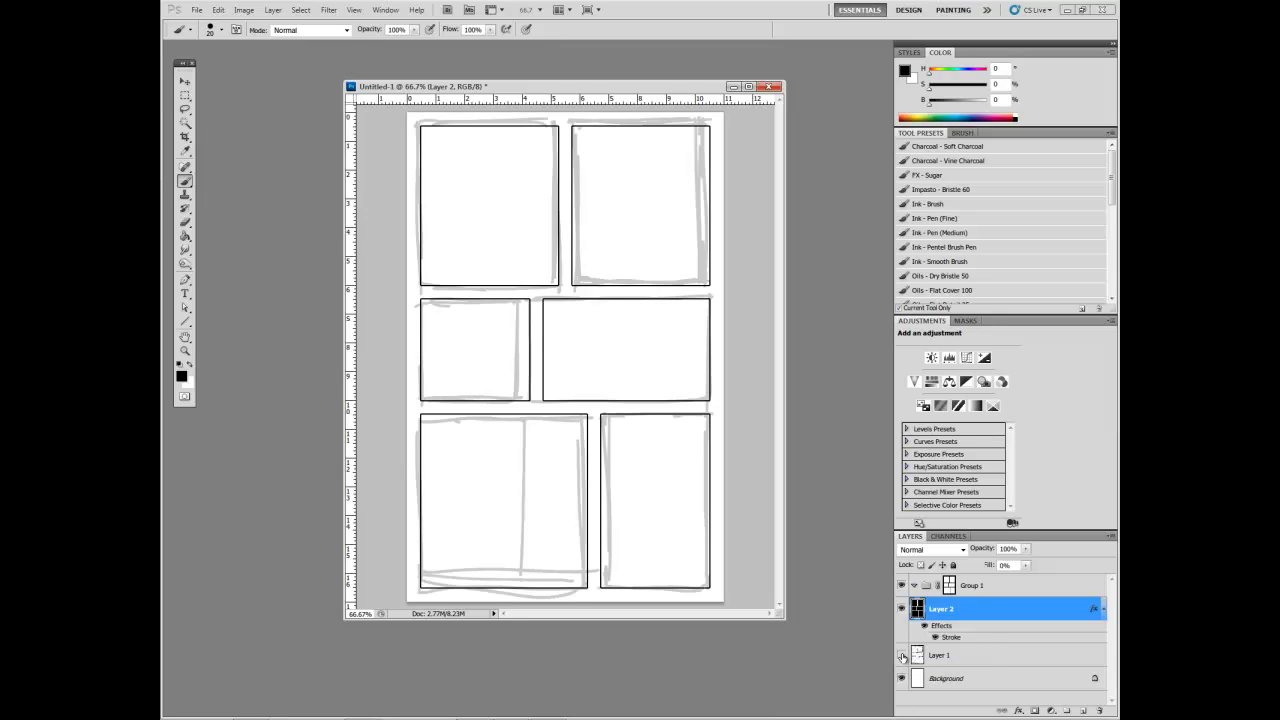
click(902, 656)
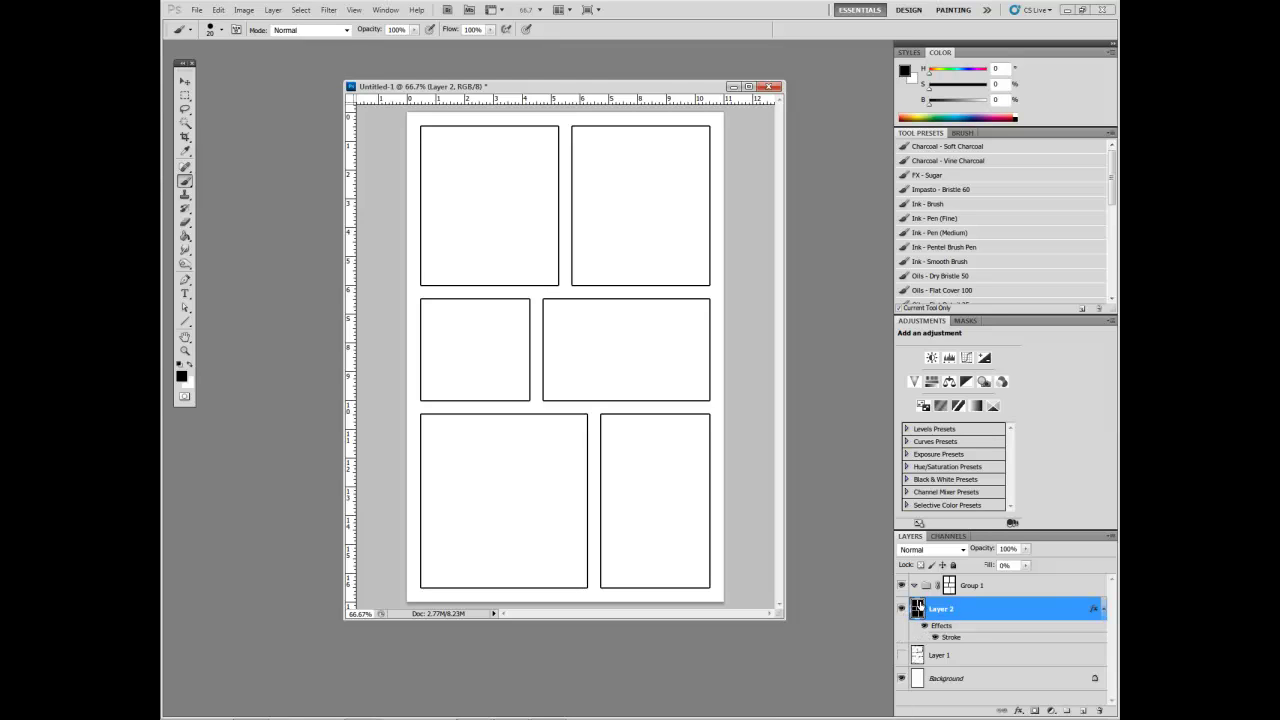
click(936, 590)
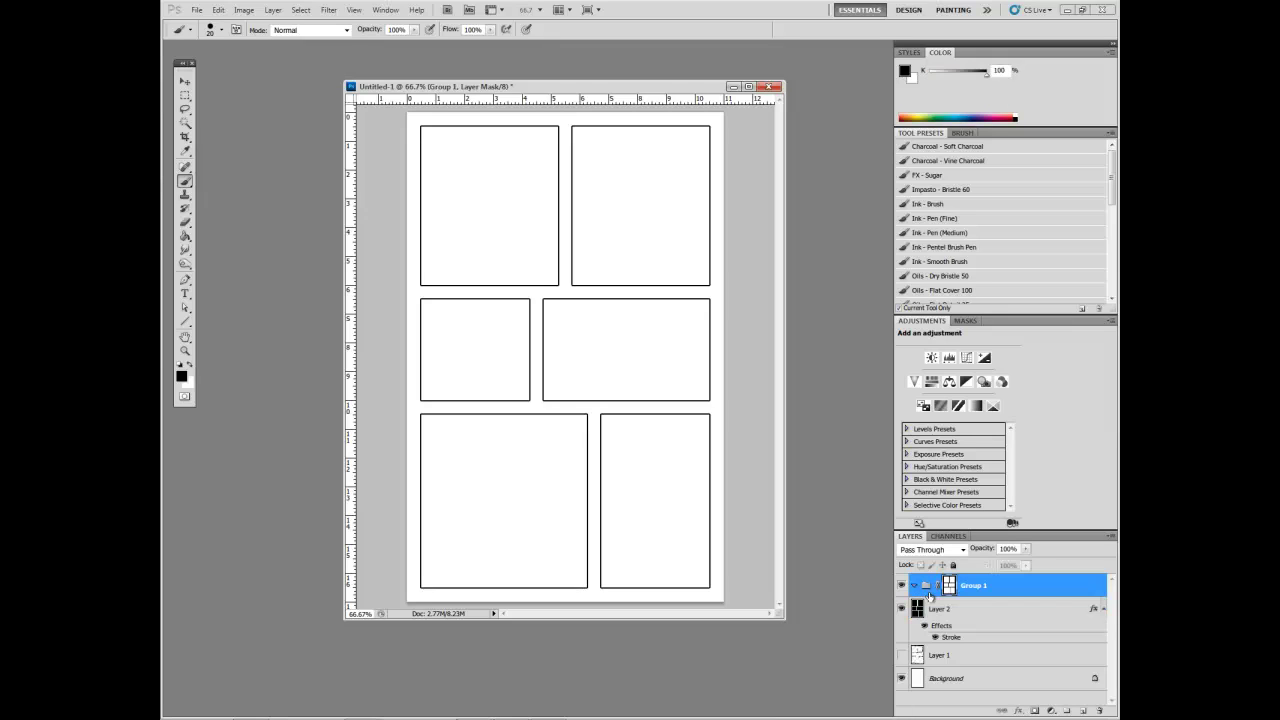
Rename Group 1 to 'Panels' and select it again.
double_click(985, 586)
text(2)
key(BackSpace)
text(Pa)
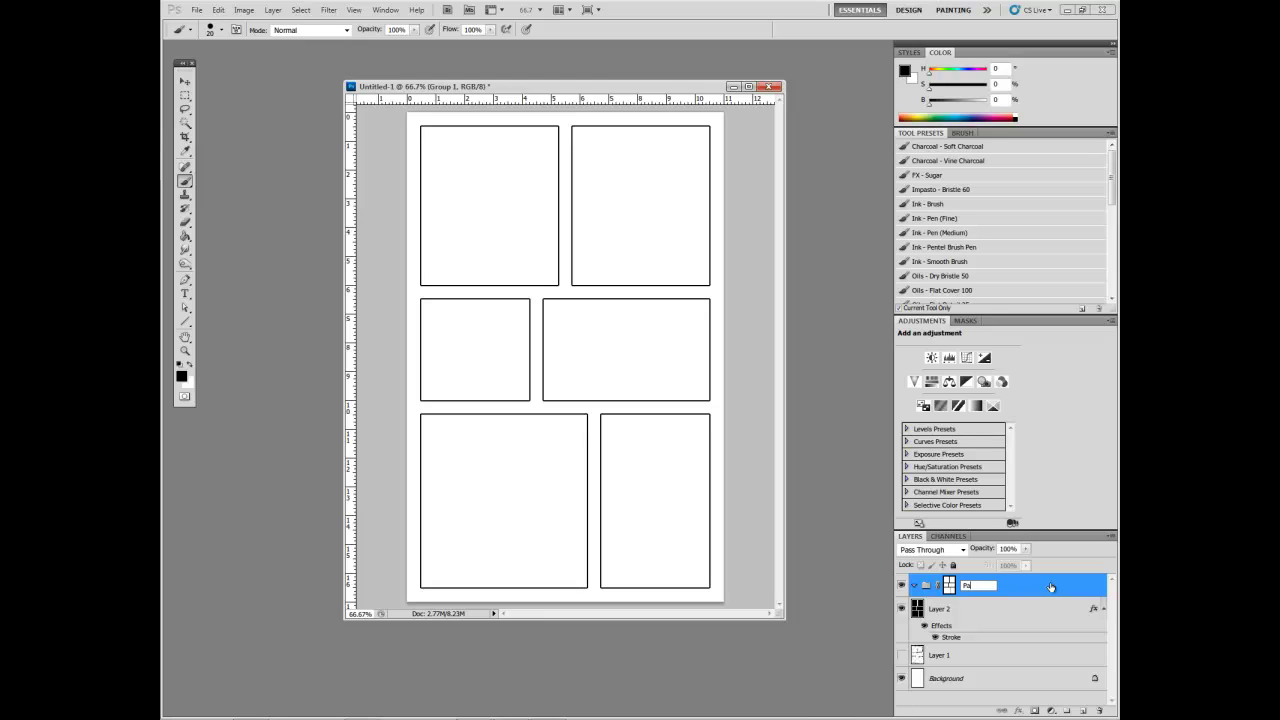
text(nels)
key(Return)
click(982, 607)
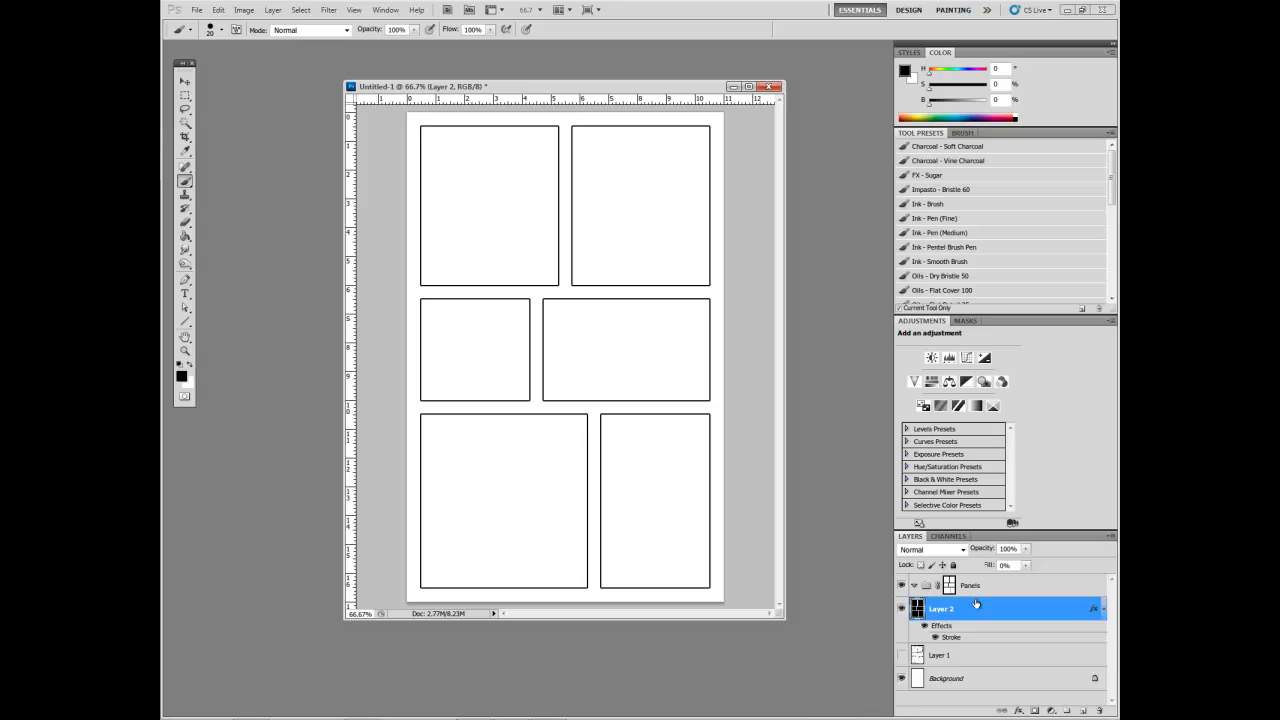
click(930, 590)
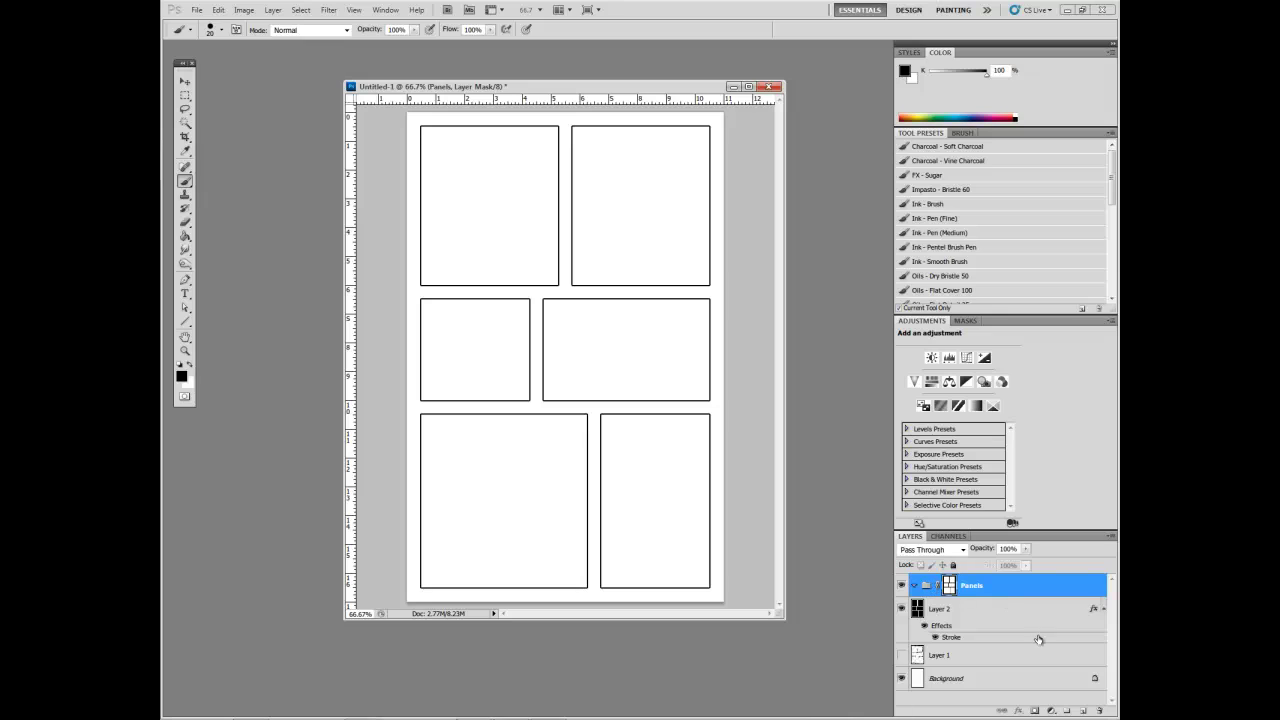
Create a new group nested inside Panels and name it 'A1'.
click(1067, 712)
drag(930, 584, 932, 610)
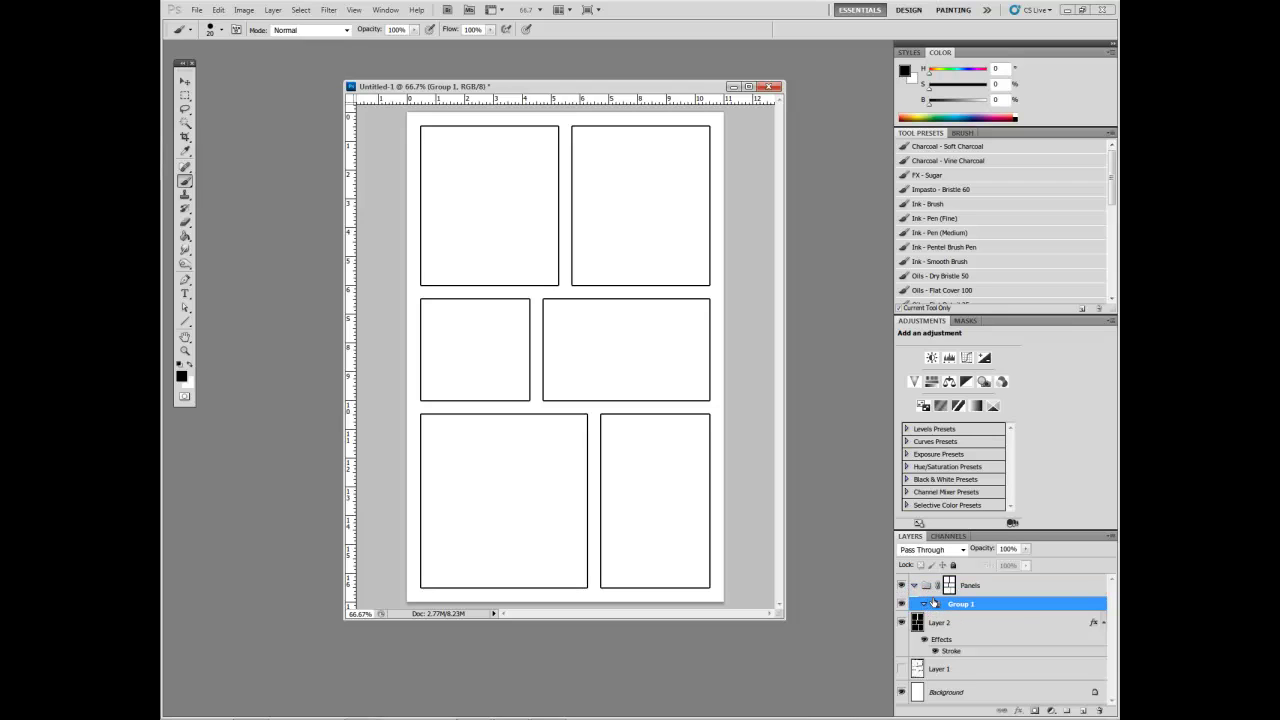
double_click(952, 605)
key(Return)
click(982, 624)
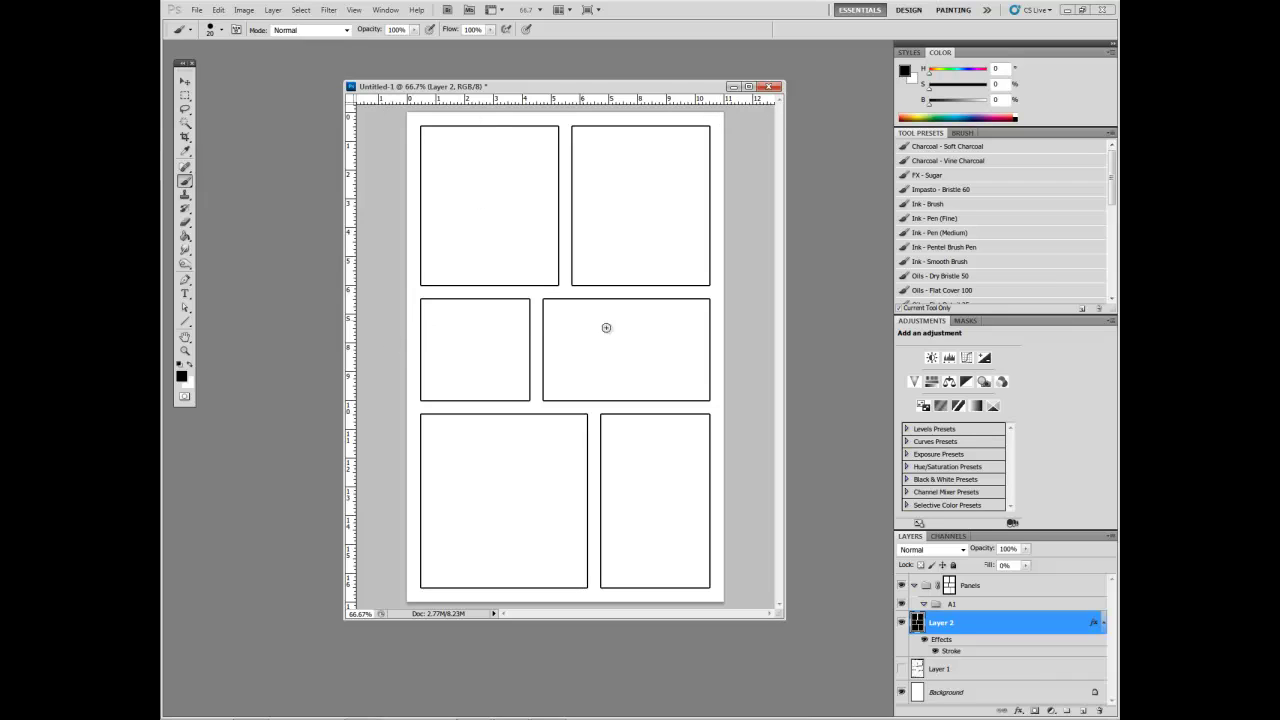
click(965, 603)
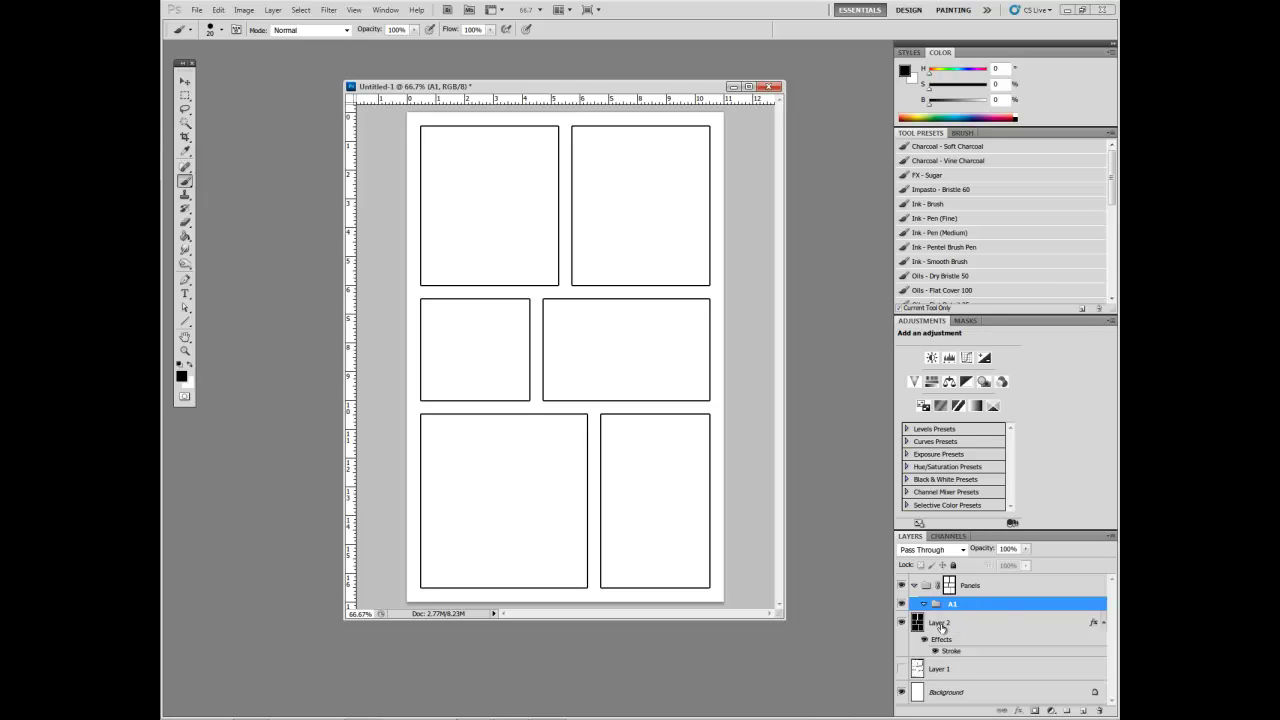
Magic-wand the top-left panel's interior on Layer 2 and use it as group A1's layer mask.
click(987, 625)
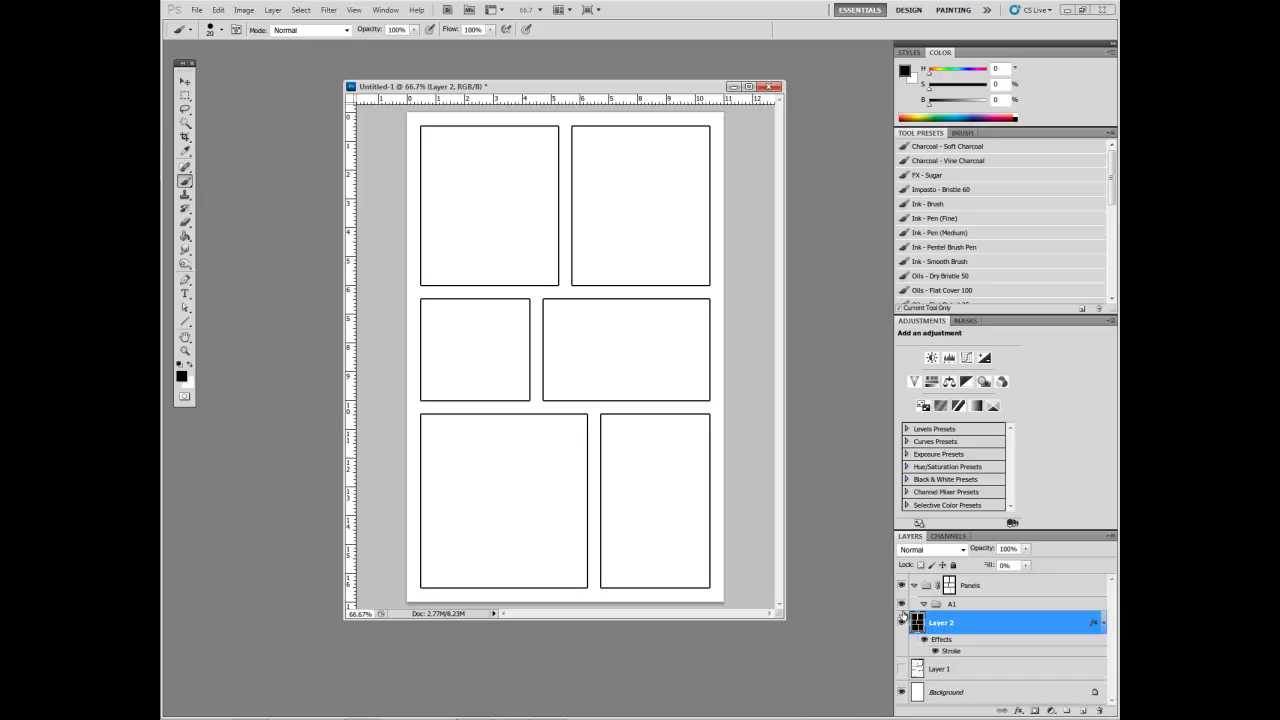
click(185, 123)
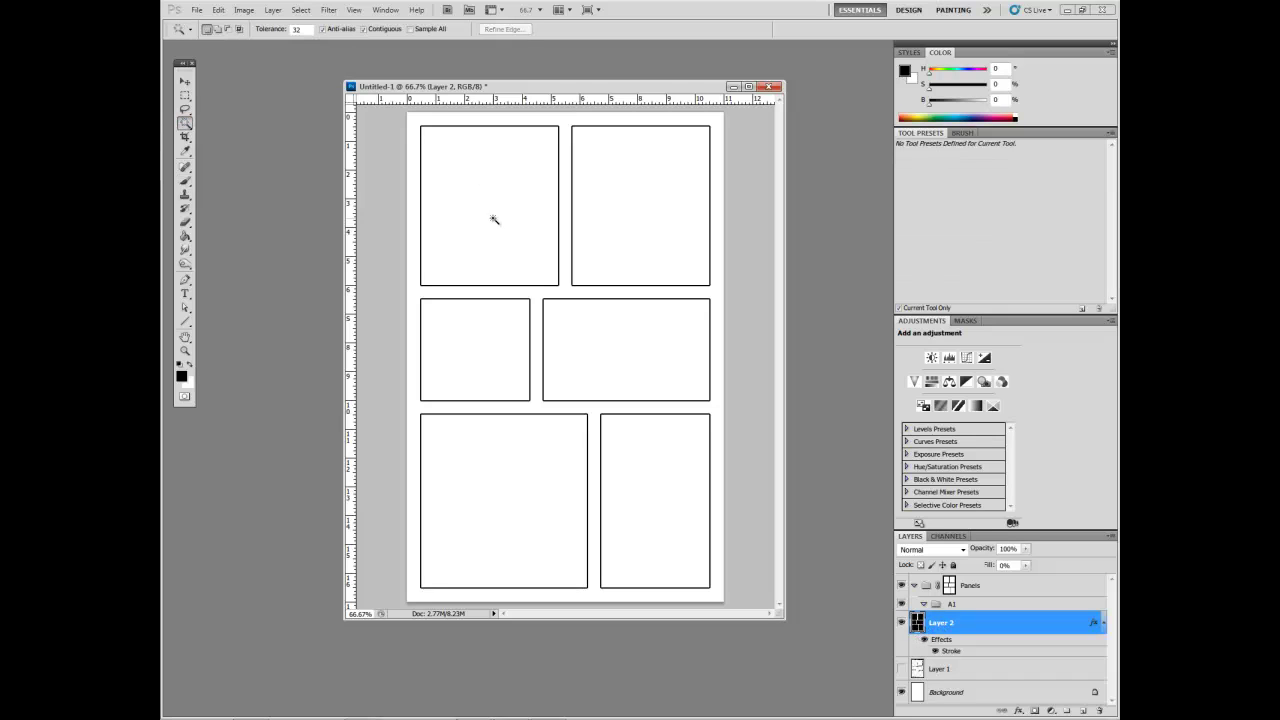
click(489, 177)
click(964, 605)
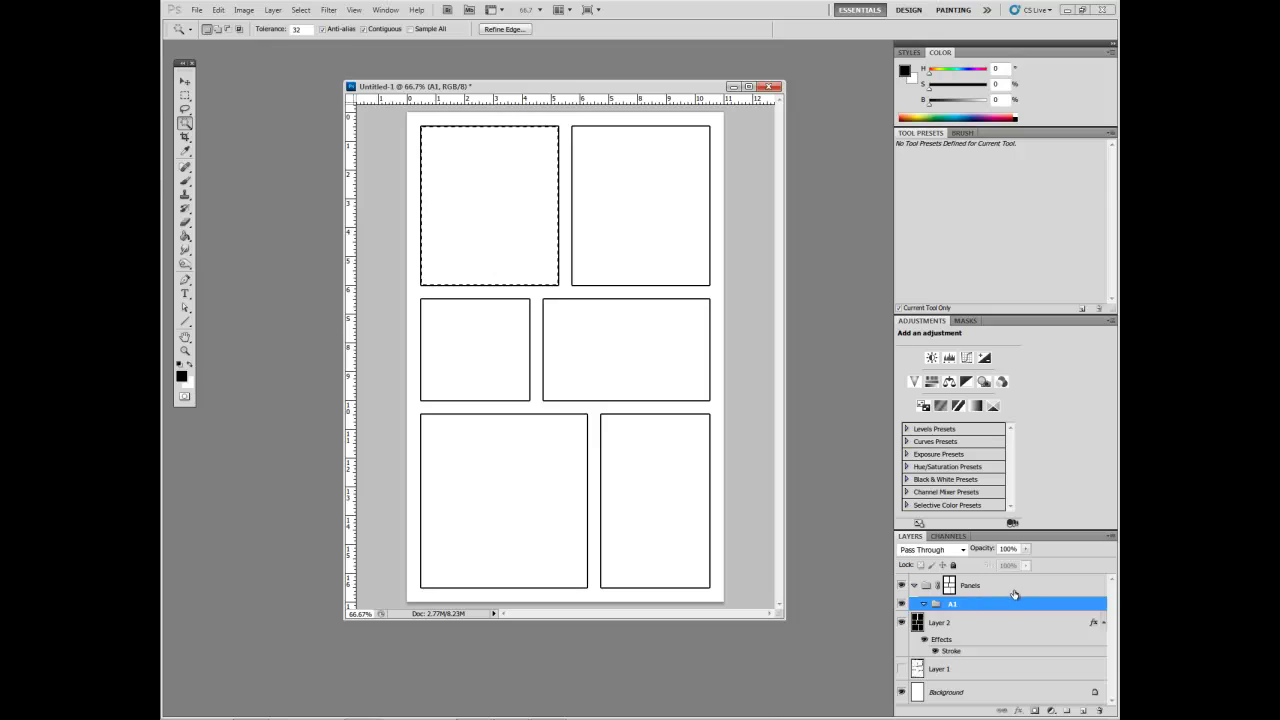
click(1035, 711)
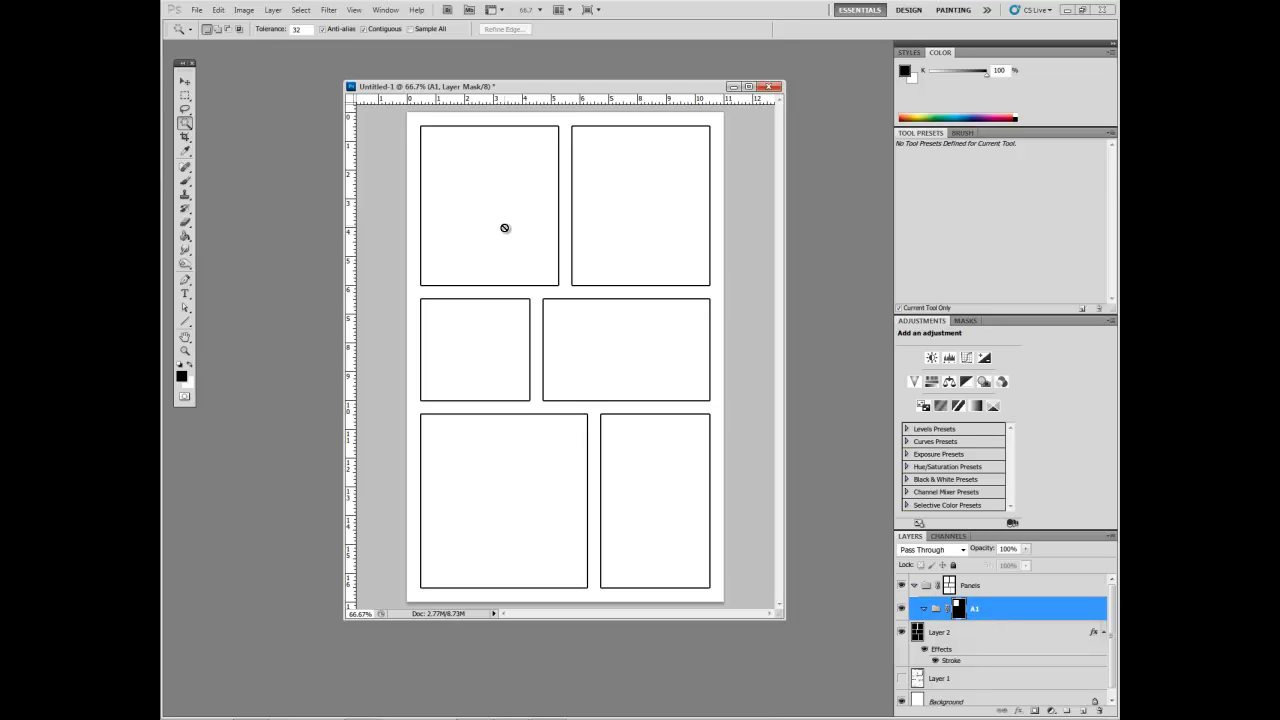
Add a new layer inside A1 and brush black looping scribbles across the top-left panel.
click(1083, 711)
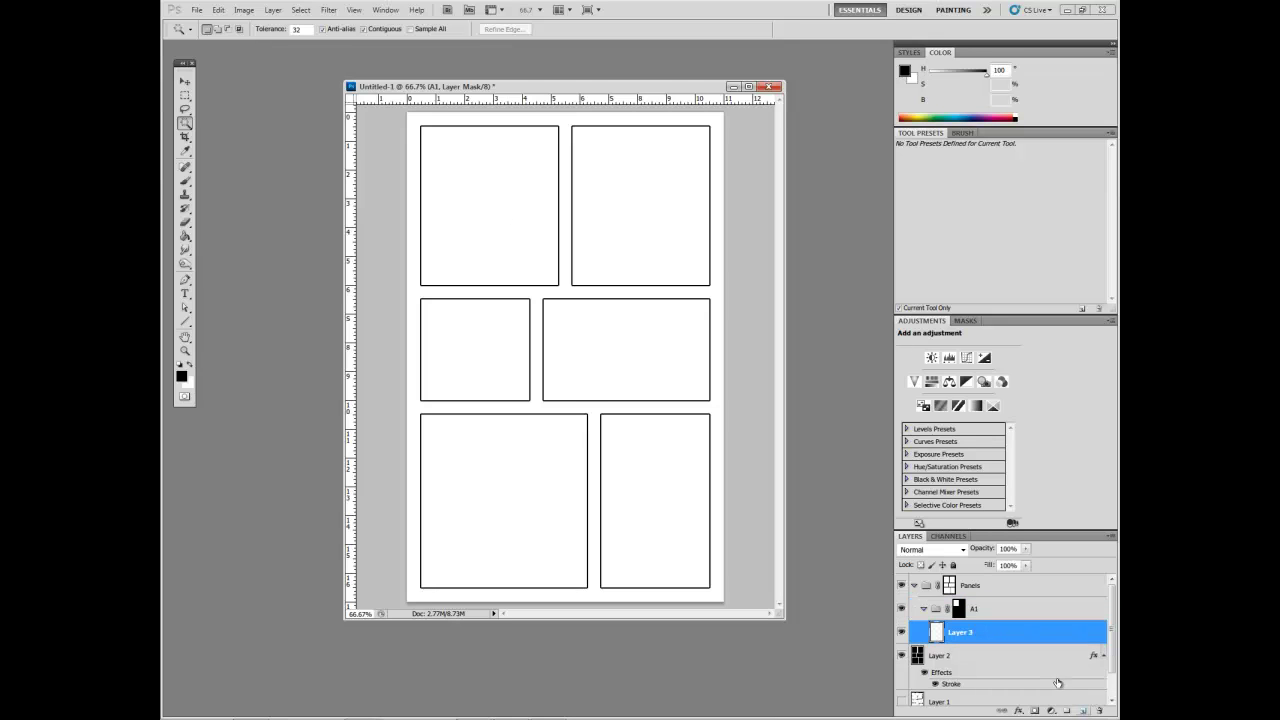
click(185, 181)
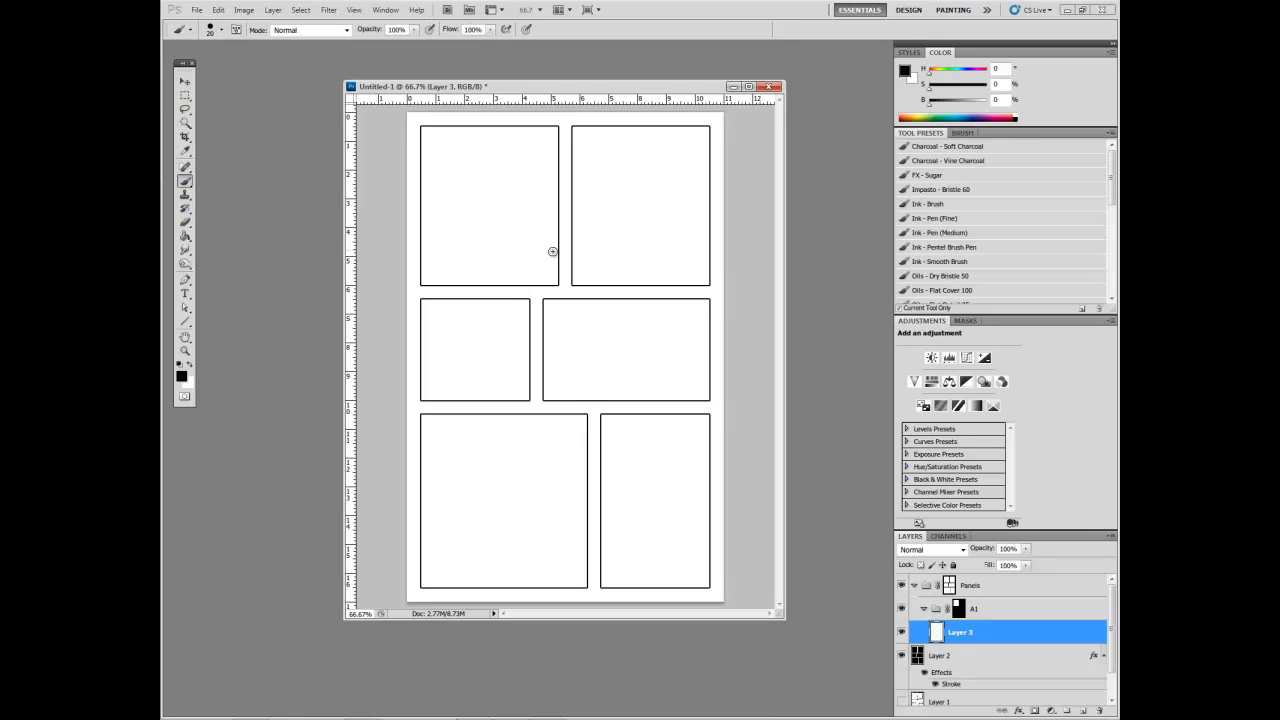
mouse_move(502, 129)
mouse_down()
mouse_move(491, 229)
mouse_move(527, 135)
mouse_move(515, 215)
mouse_move(535, 275)
mouse_move(429, 277)
mouse_move(453, 120)
mouse_move(524, 165)
mouse_up()
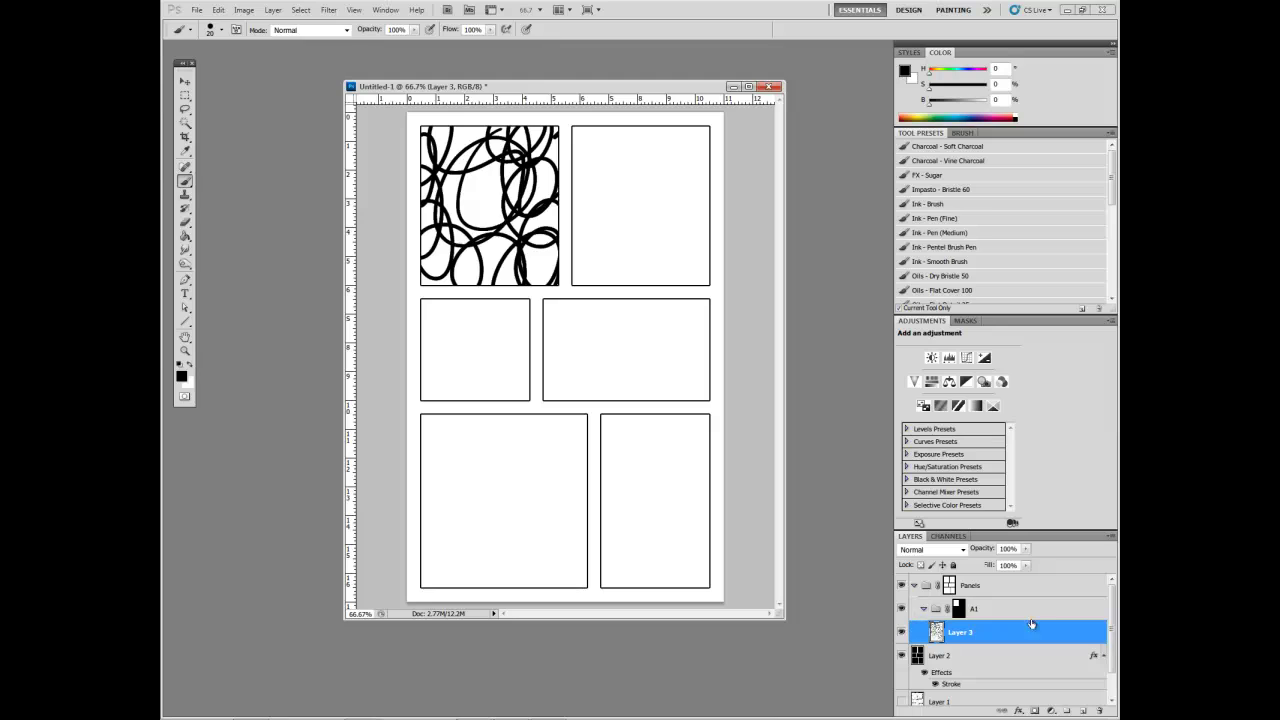
Collapse the A1 group and select Layer 2.
click(923, 608)
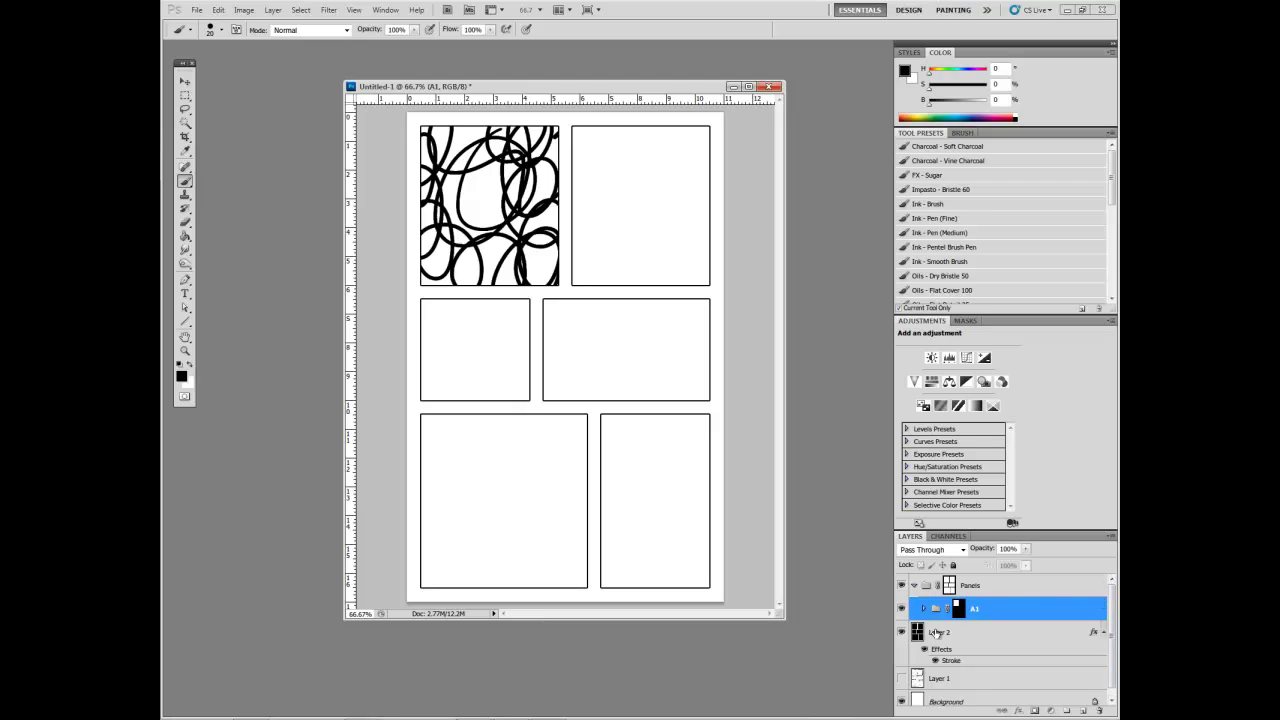
scroll(1112, 618, down, 1)
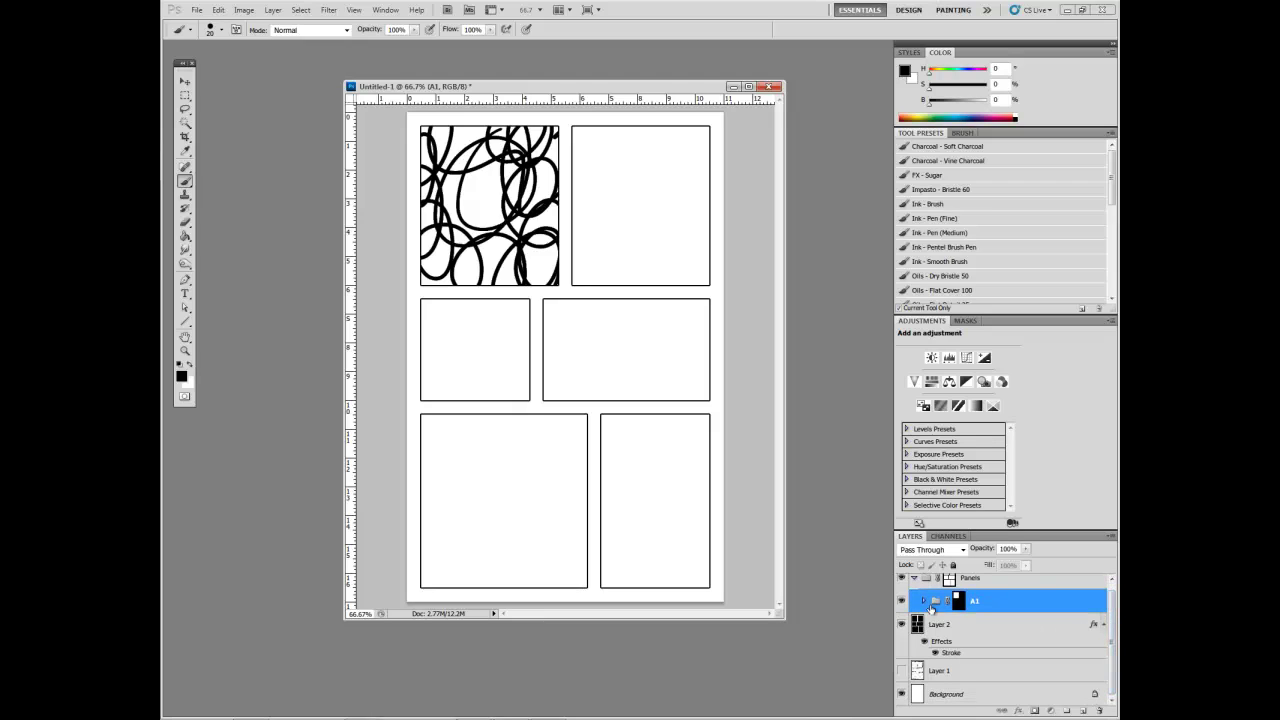
click(945, 624)
scroll(1110, 610, up, 1)
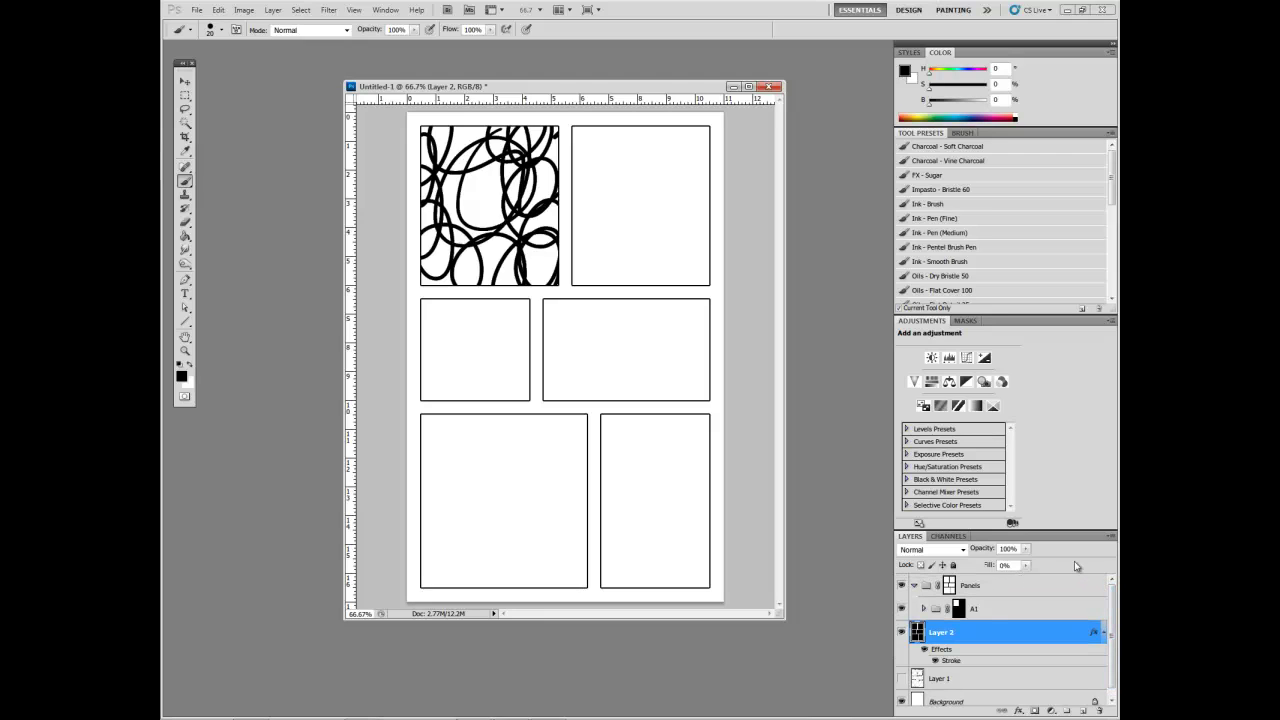
Collapse the Panels group, then trash the Panels group, Layer 2 and the sketch Layer 1.
click(913, 586)
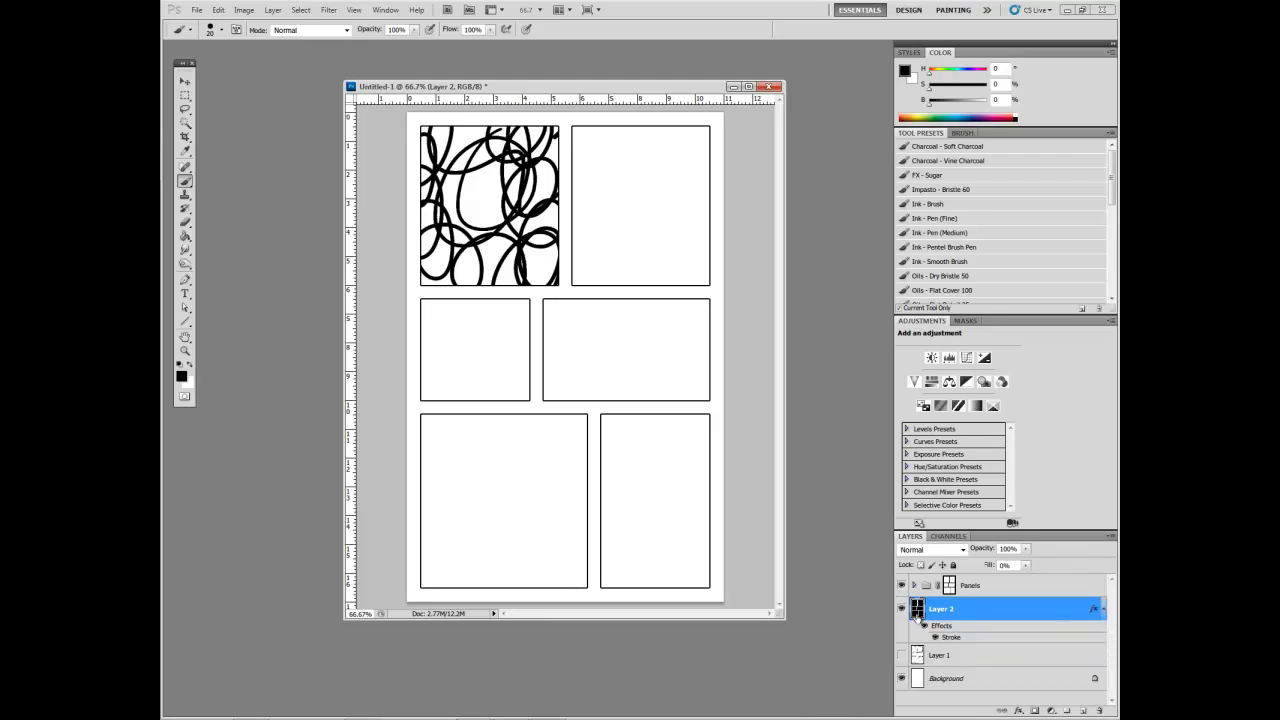
drag(925, 588, 1096, 706)
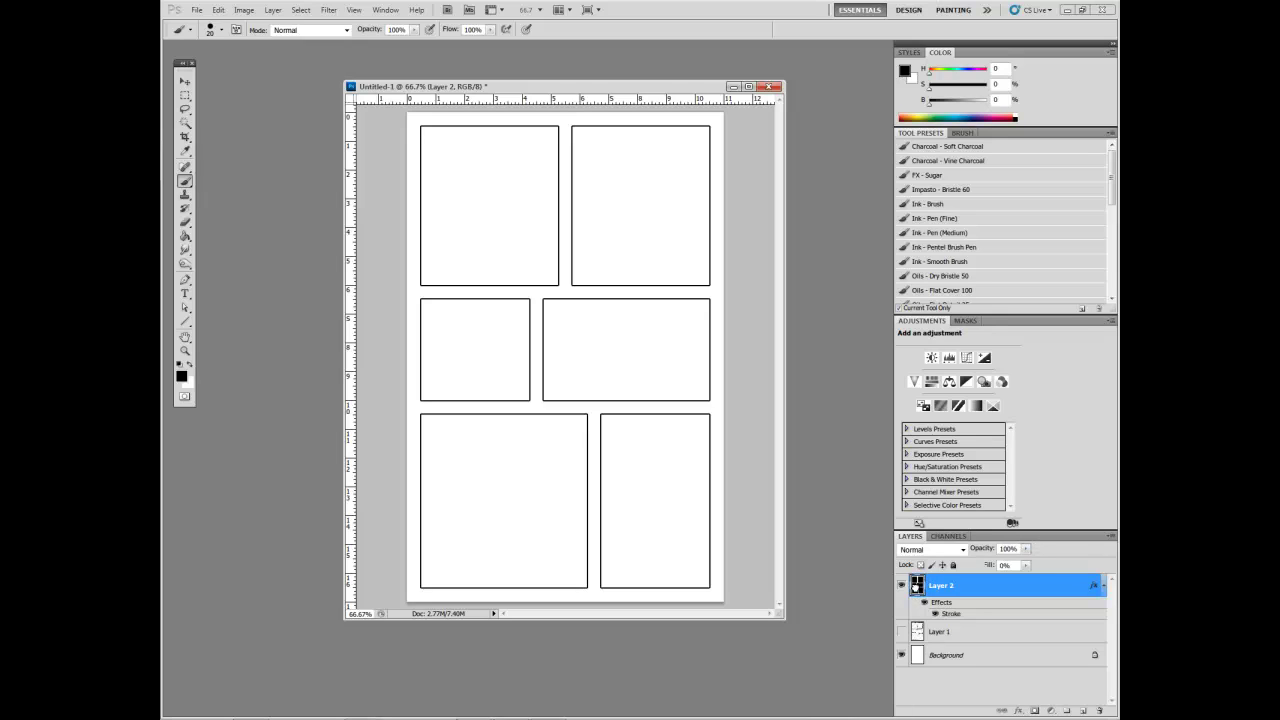
drag(920, 586, 1099, 706)
drag(917, 586, 1097, 698)
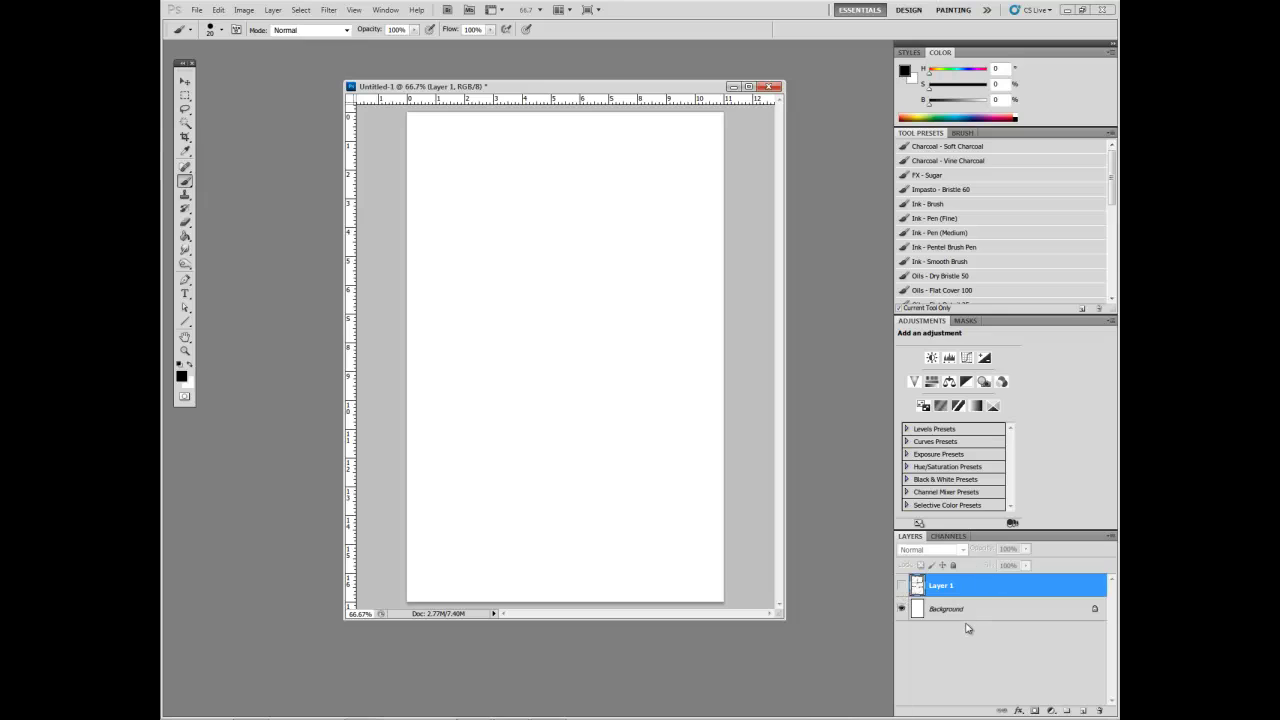
drag(913, 590, 1098, 708)
On a new layer, lasso a curvy organic blob and fill it black, then outline a small round shape.
click(1082, 710)
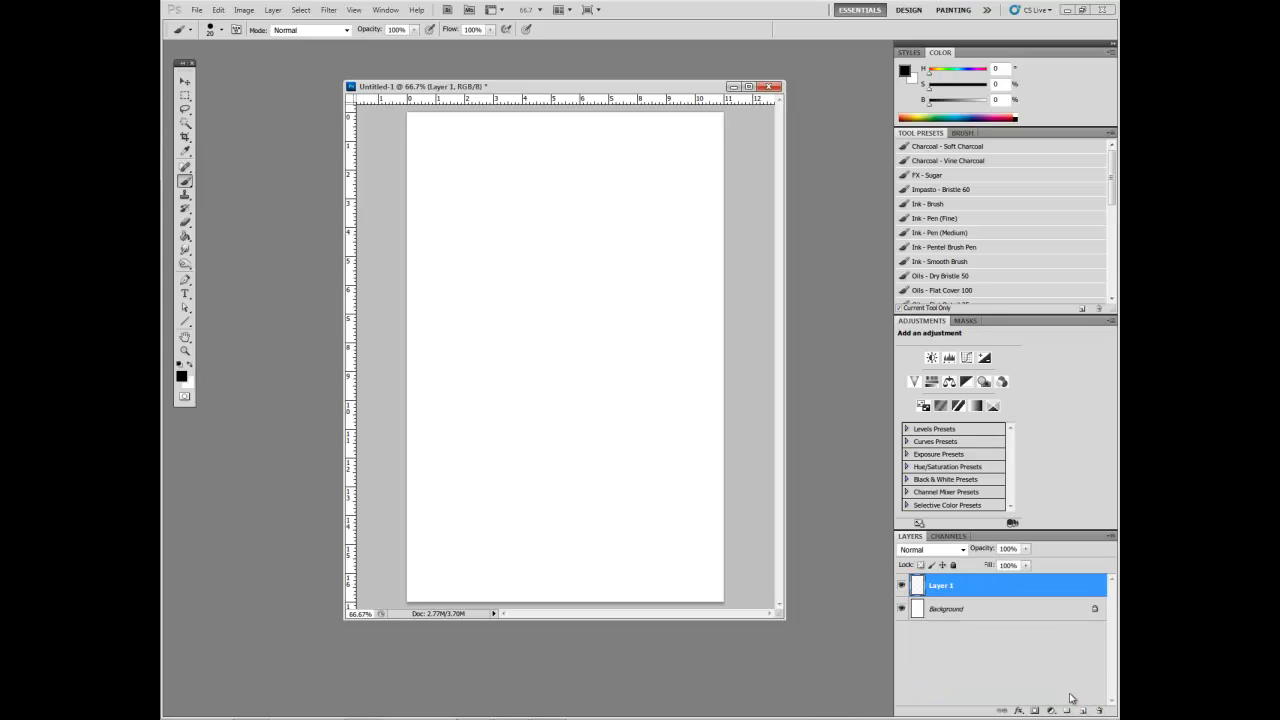
click(185, 110)
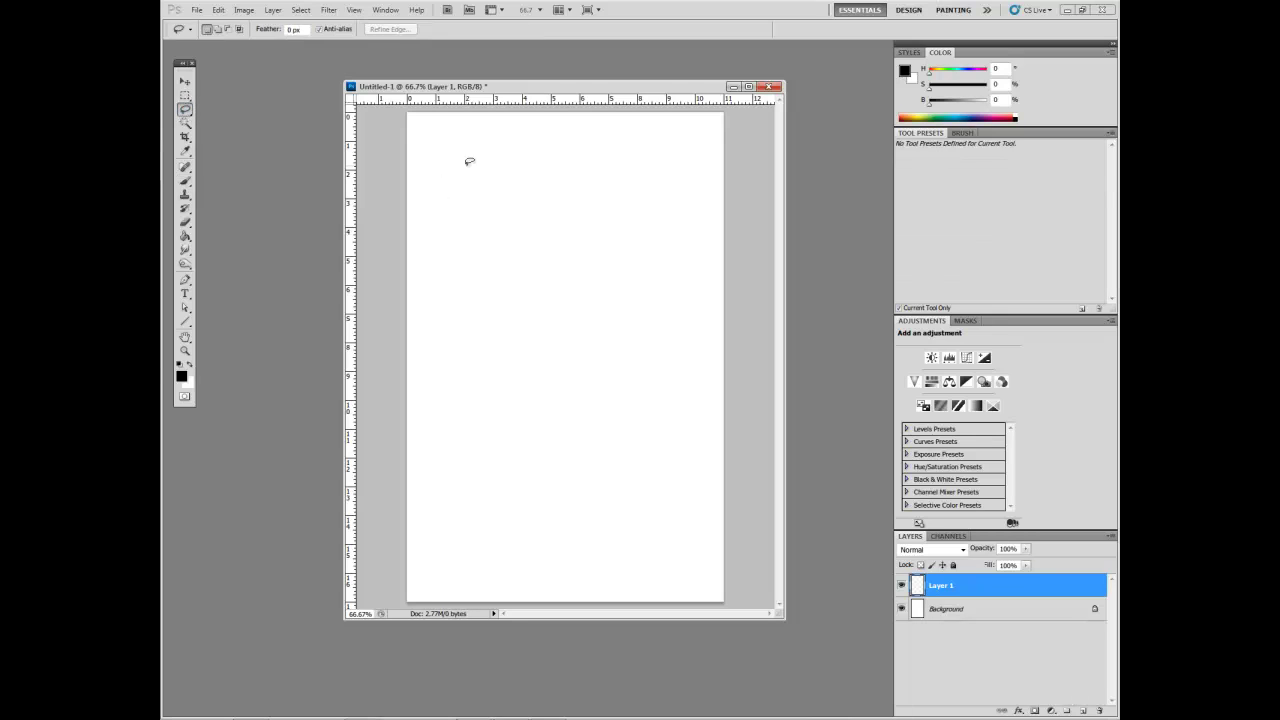
mouse_move(535, 143)
mouse_down()
mouse_move(463, 220)
mouse_move(472, 330)
mouse_move(522, 519)
mouse_move(638, 403)
mouse_move(592, 245)
mouse_move(657, 153)
mouse_move(535, 131)
mouse_up()
key(alt+BackSpace)
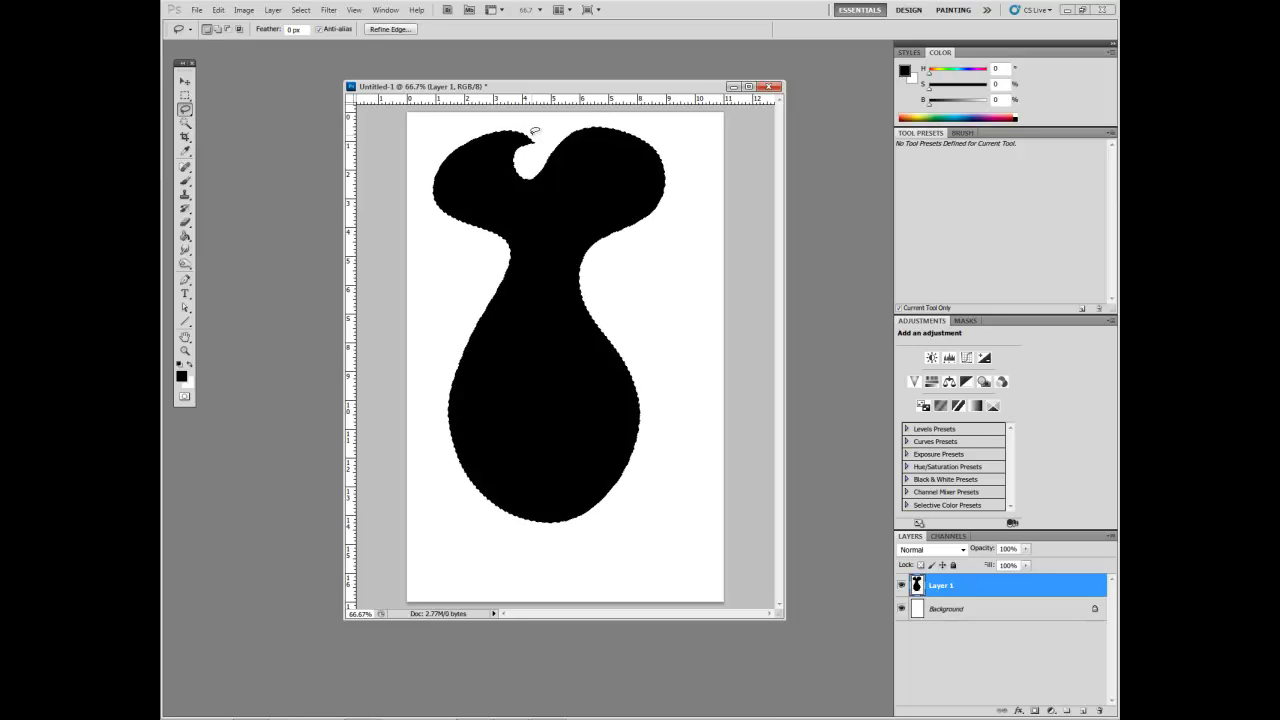
click(642, 249)
mouse_move(613, 296)
mouse_down()
mouse_move(678, 246)
mouse_move(626, 263)
mouse_up()
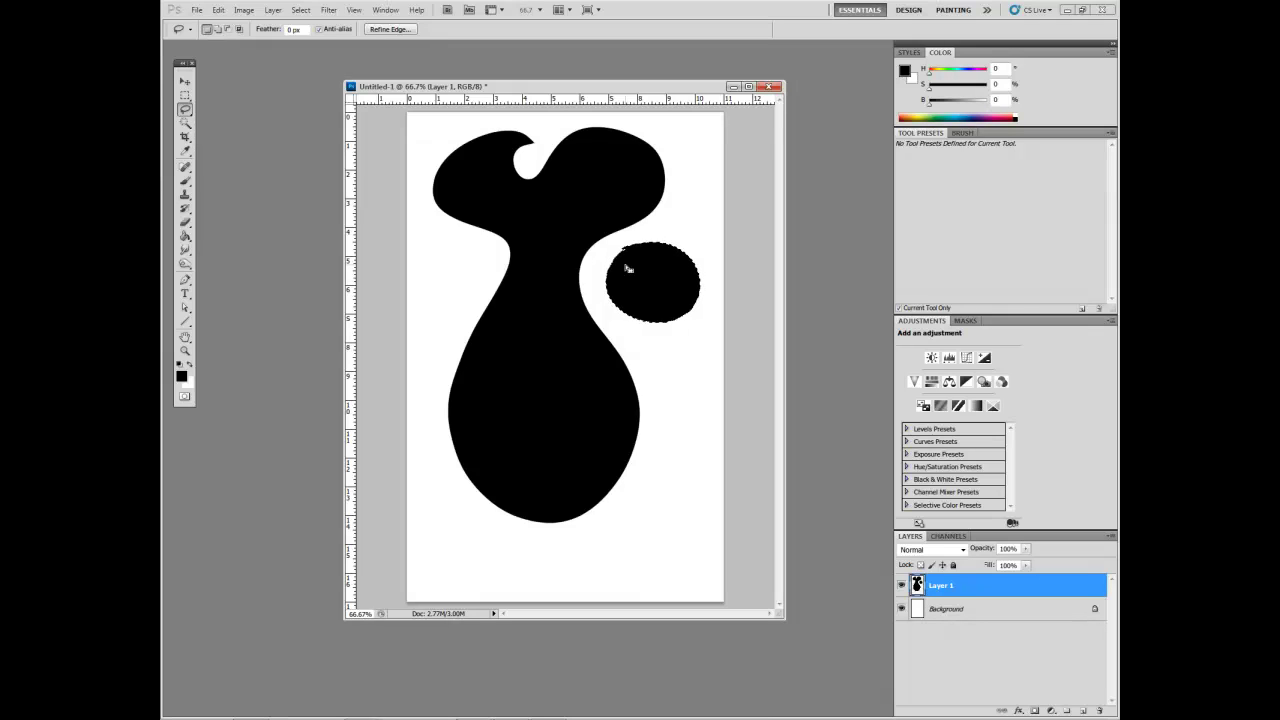
Draw an elliptical selection near the page's bottom-right and fill it black.
click(185, 95)
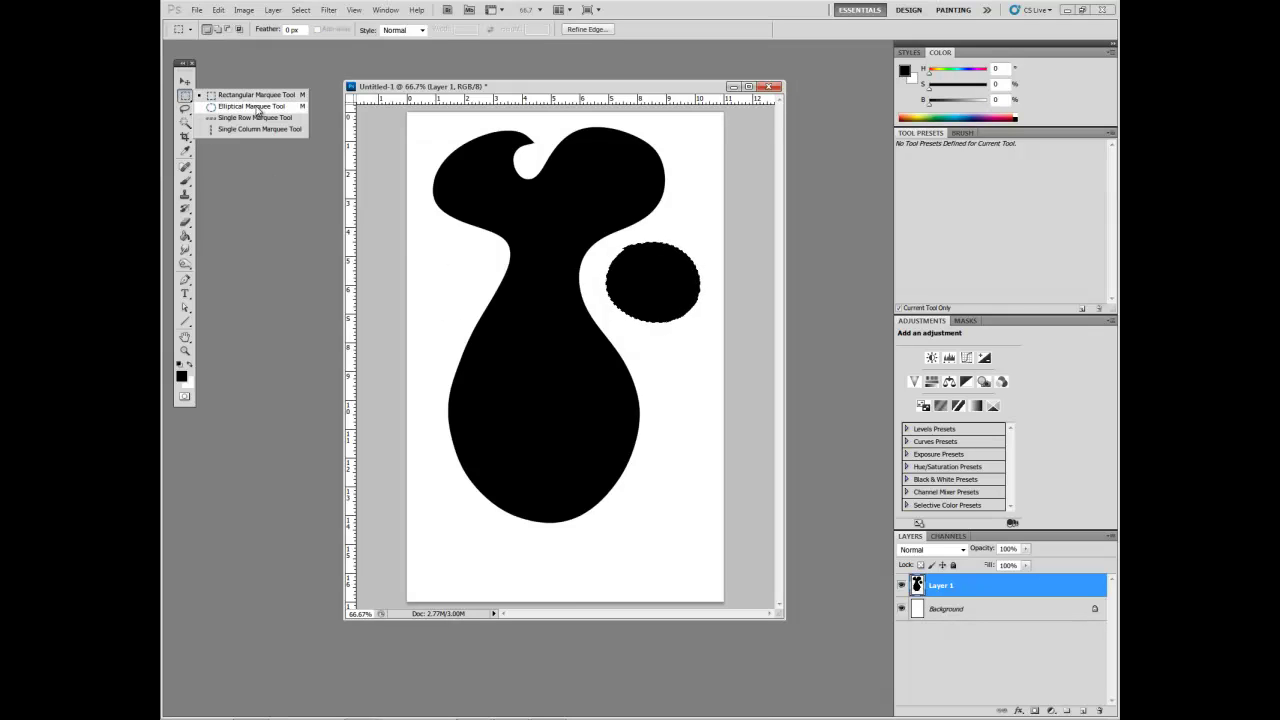
click(250, 107)
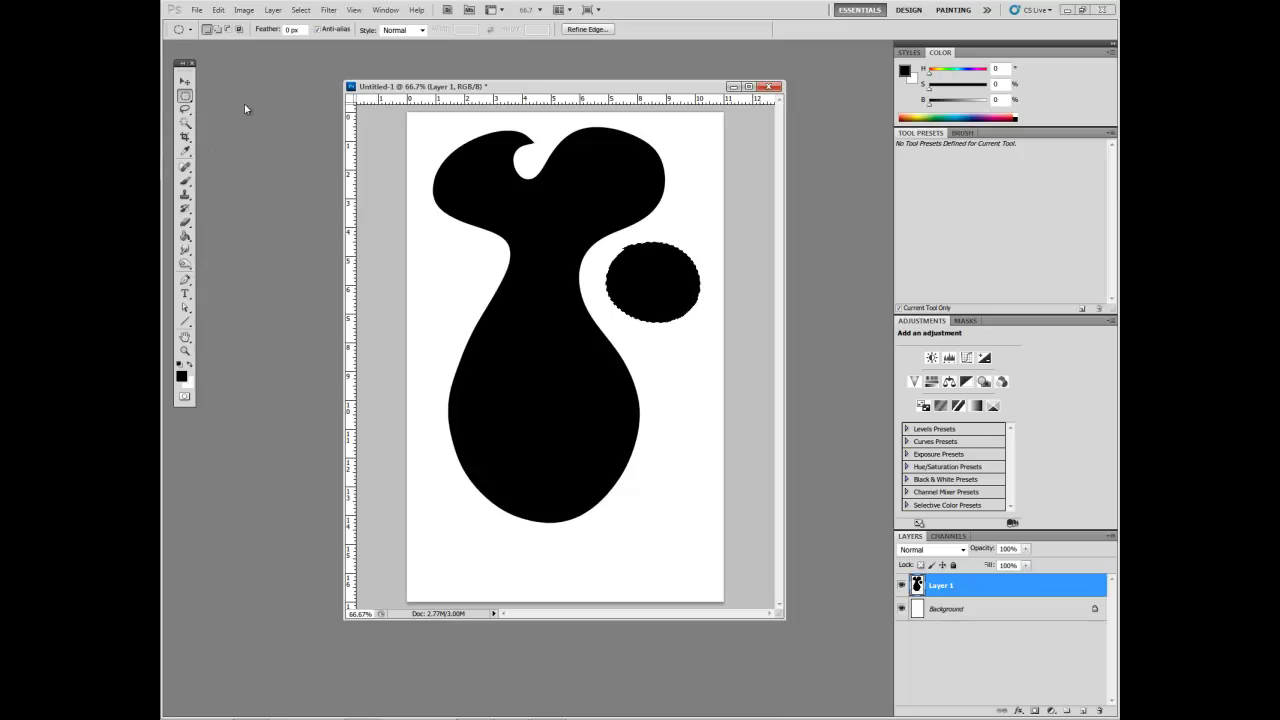
drag(638, 524, 700, 564)
key(alt+BackSpace)
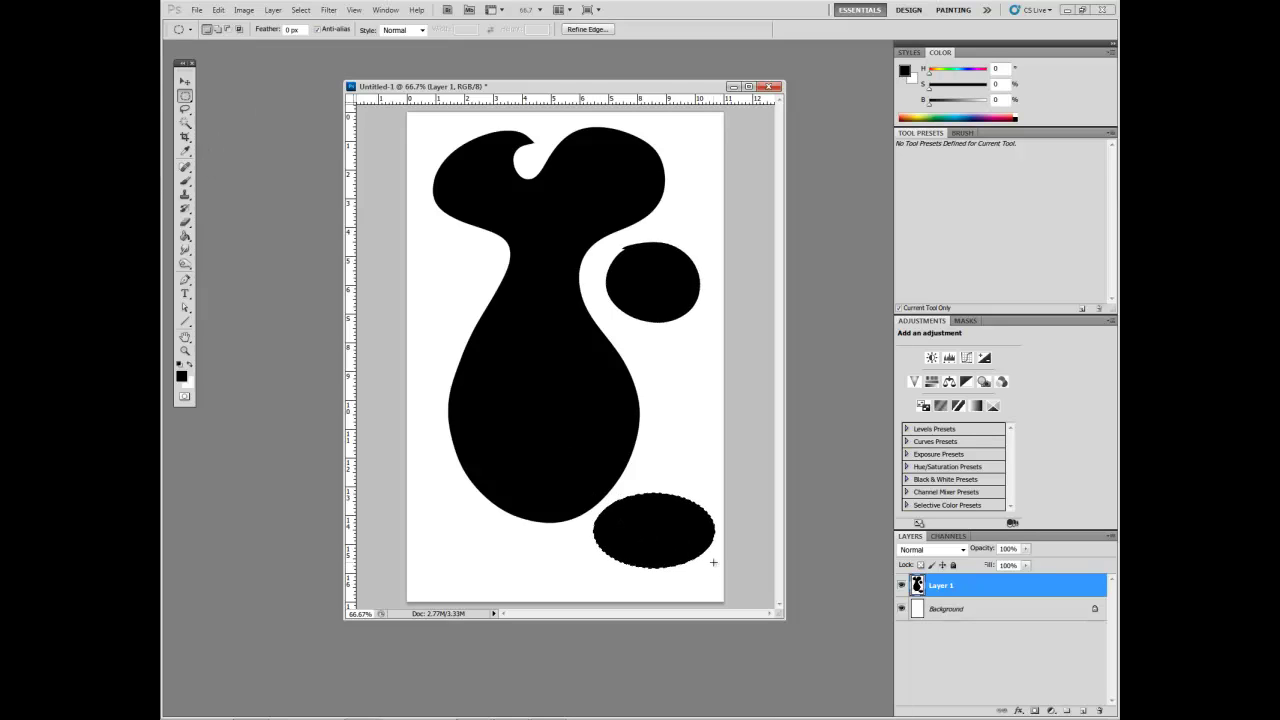
Fill a rectangular selection at the left with black, rotate it about 45°, and deselect.
click(186, 97)
click(240, 98)
drag(424, 234, 470, 297)
click(474, 291)
key(ctrl+z)
ctrl+click(476, 295)
click(648, 268)
key(alt+BackSpace)
key(ctrl+t)
drag(502, 214, 512, 267)
key(Return)
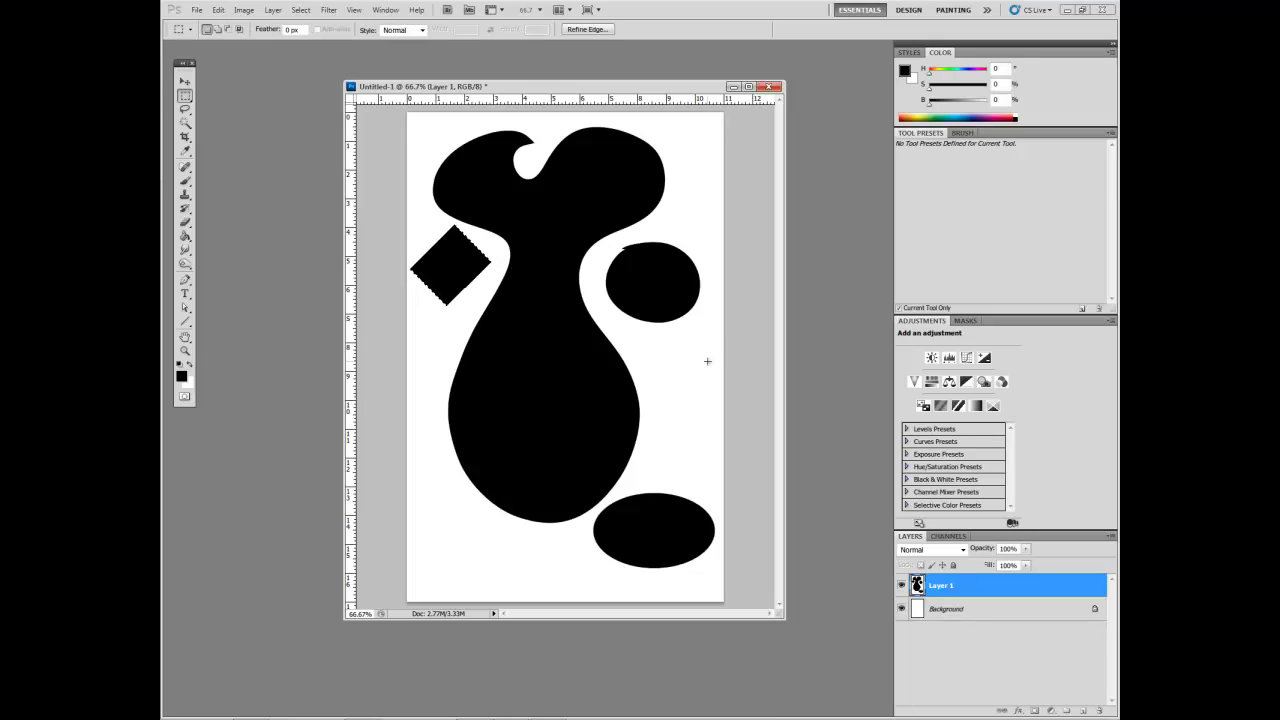
key(ctrl+d)
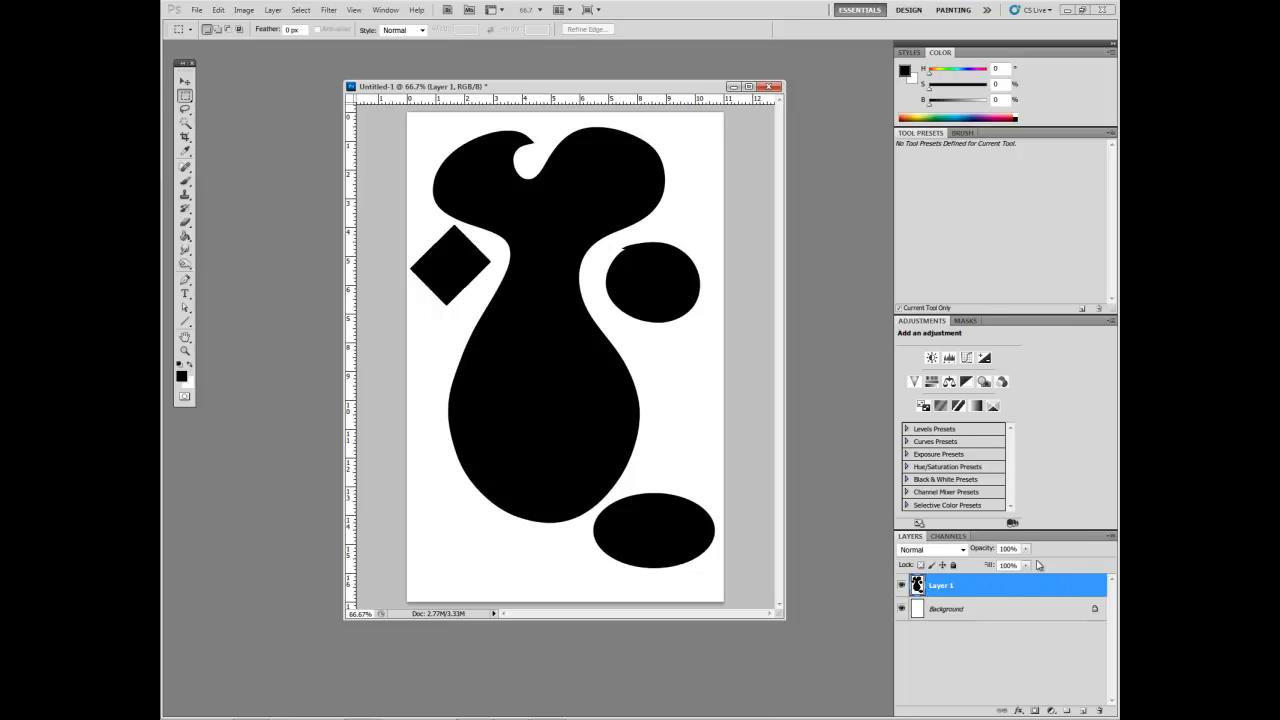
Load Layer 1's shapes as a selection and create a new group masked to them.
ctrl+click(916, 586)
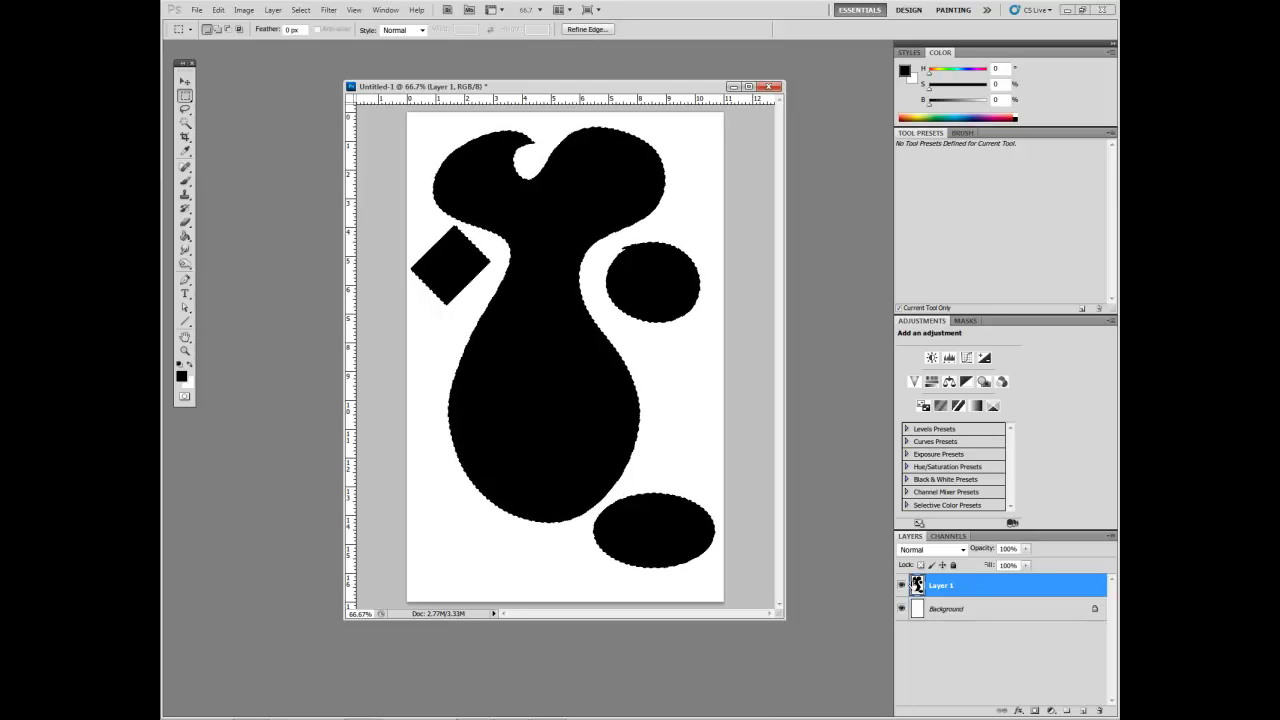
click(1068, 709)
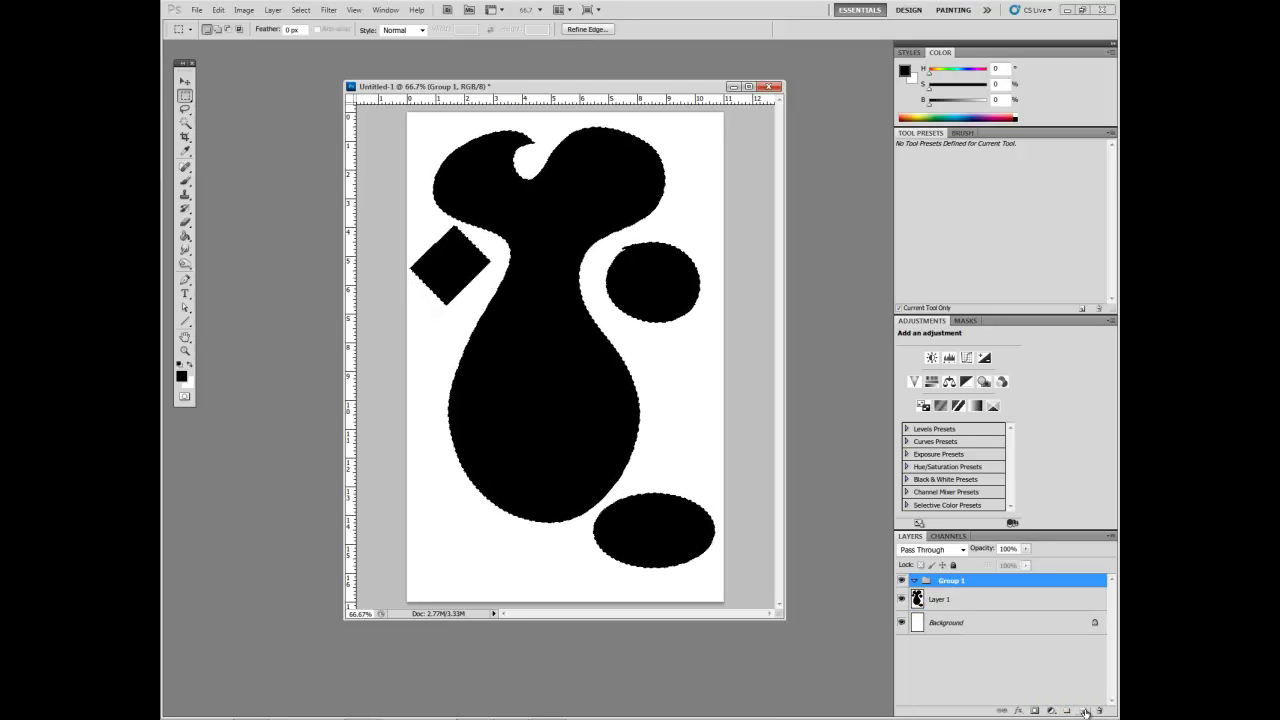
click(1034, 708)
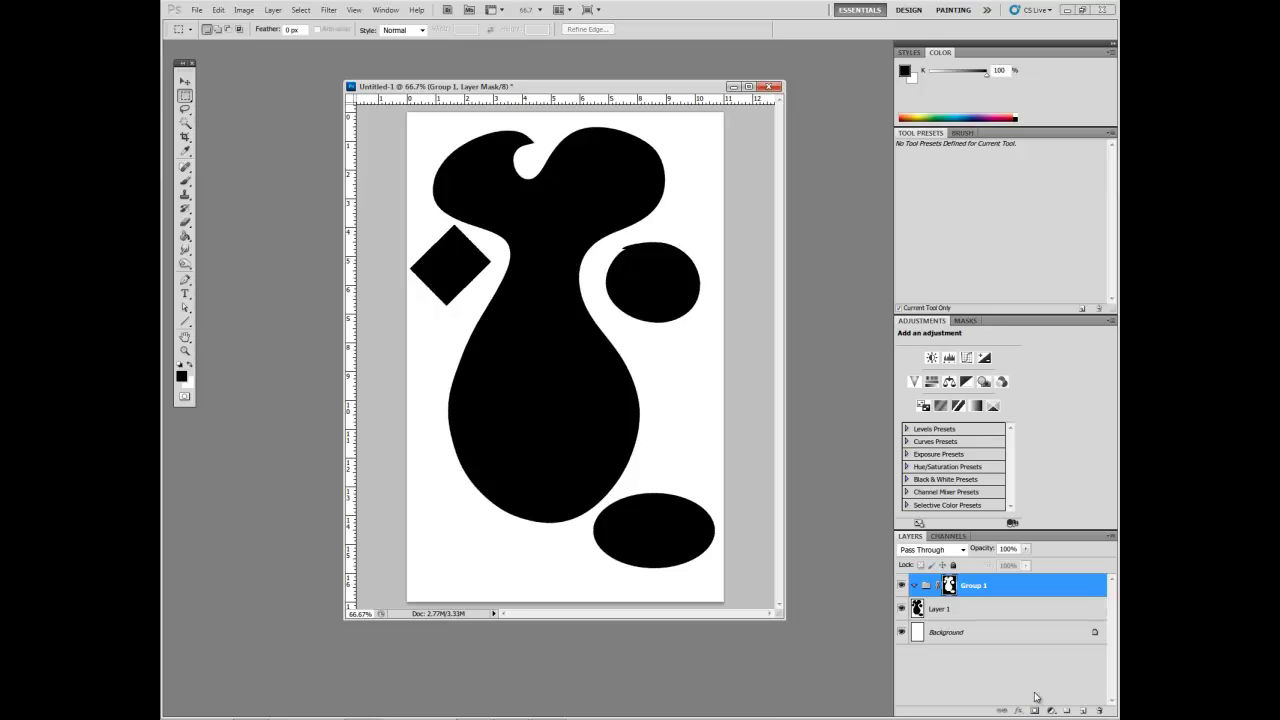
Give Layer 1 a Stroke style with 0% fill and a thinner stroke size.
click(935, 609)
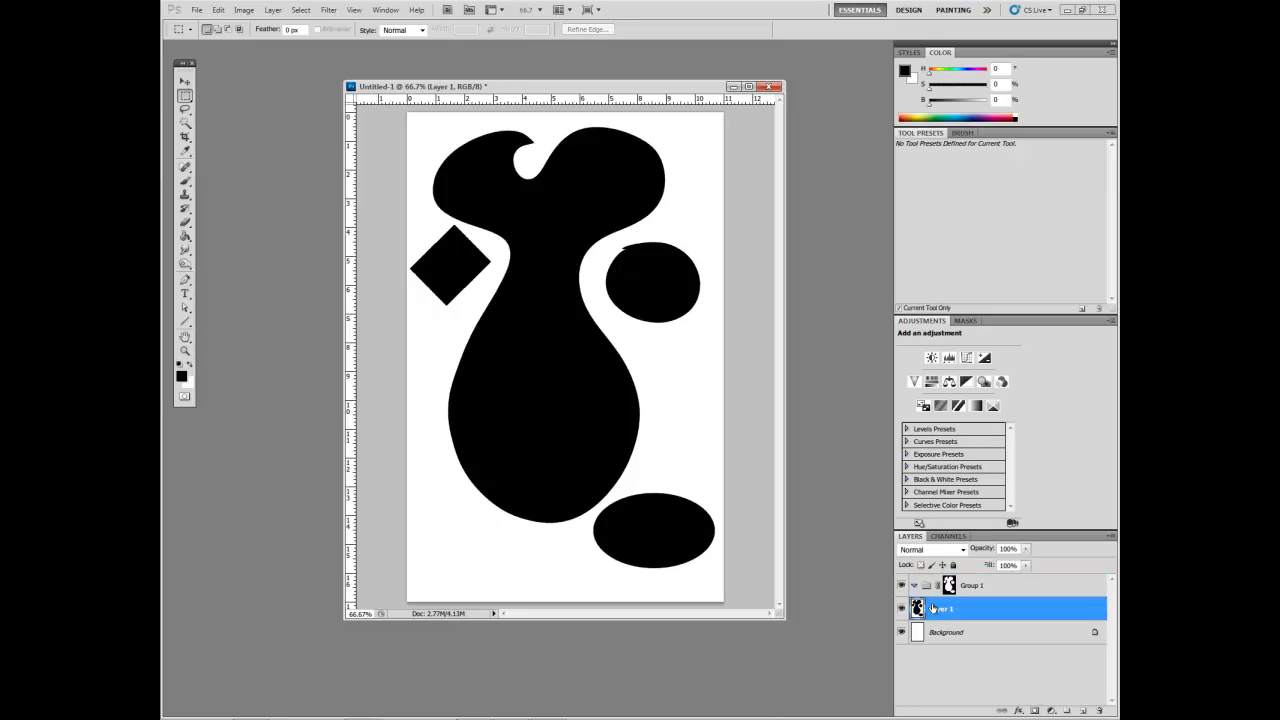
double_click(917, 610)
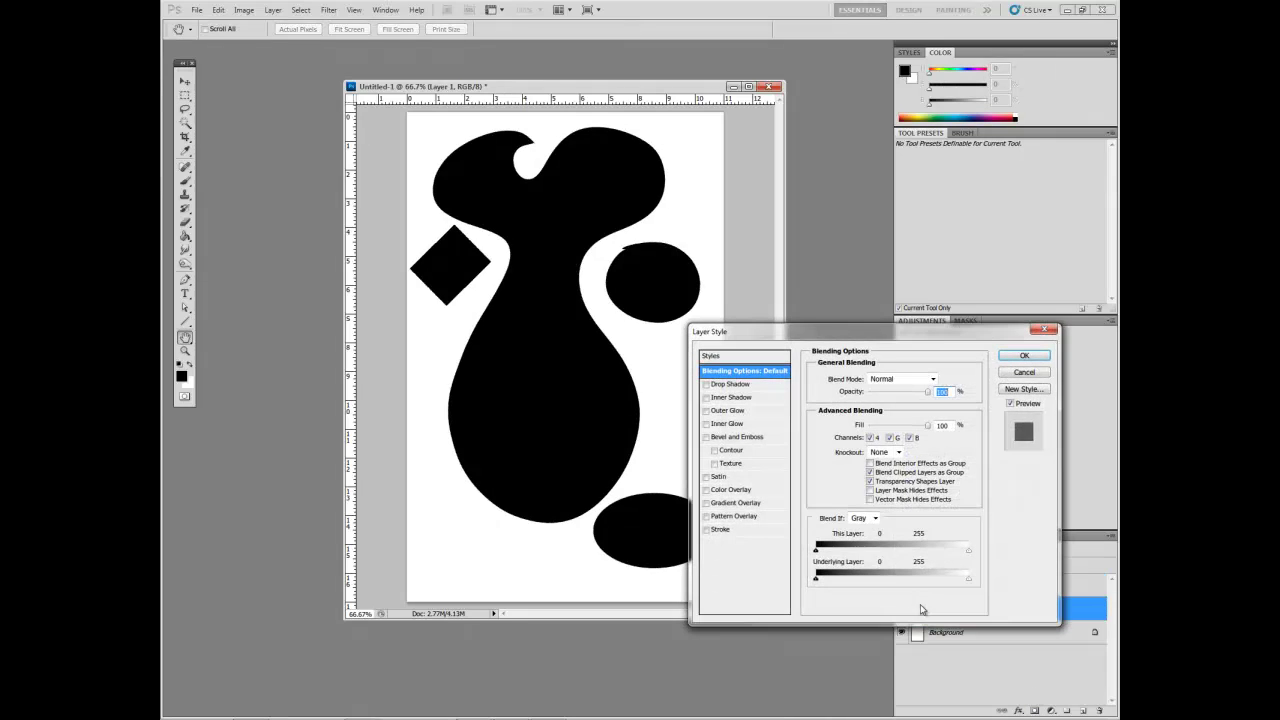
click(721, 529)
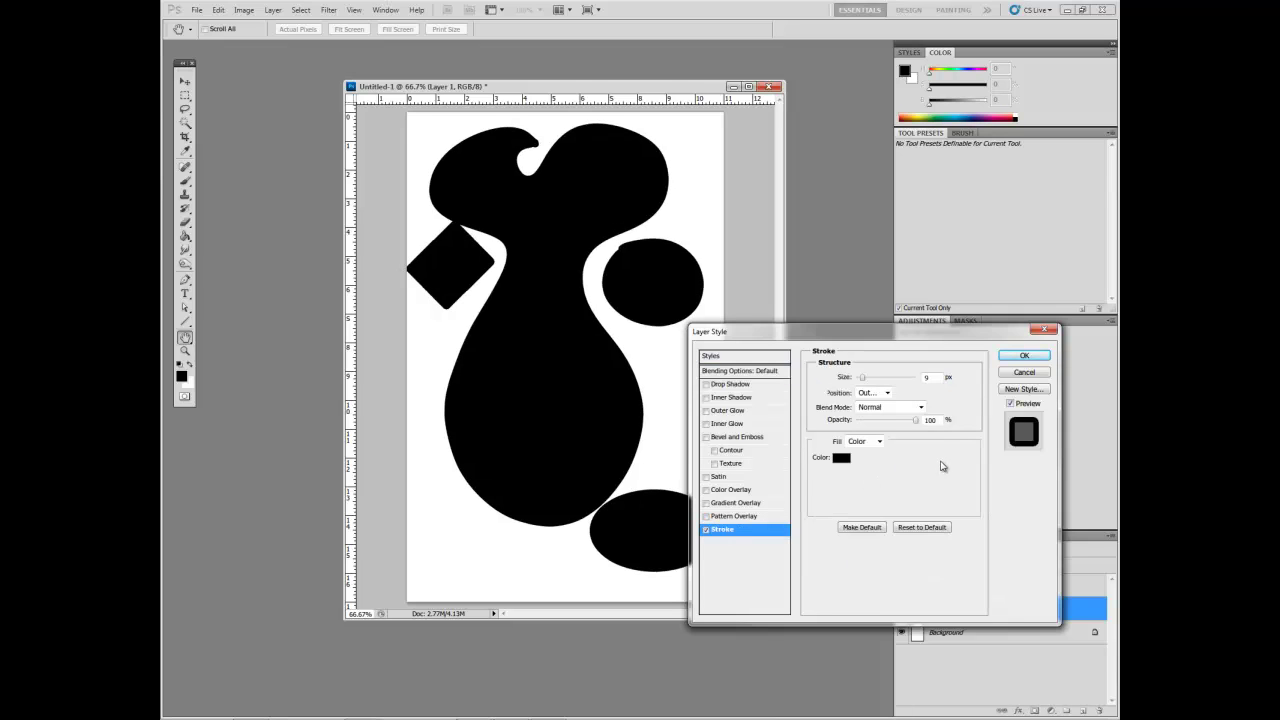
click(1022, 356)
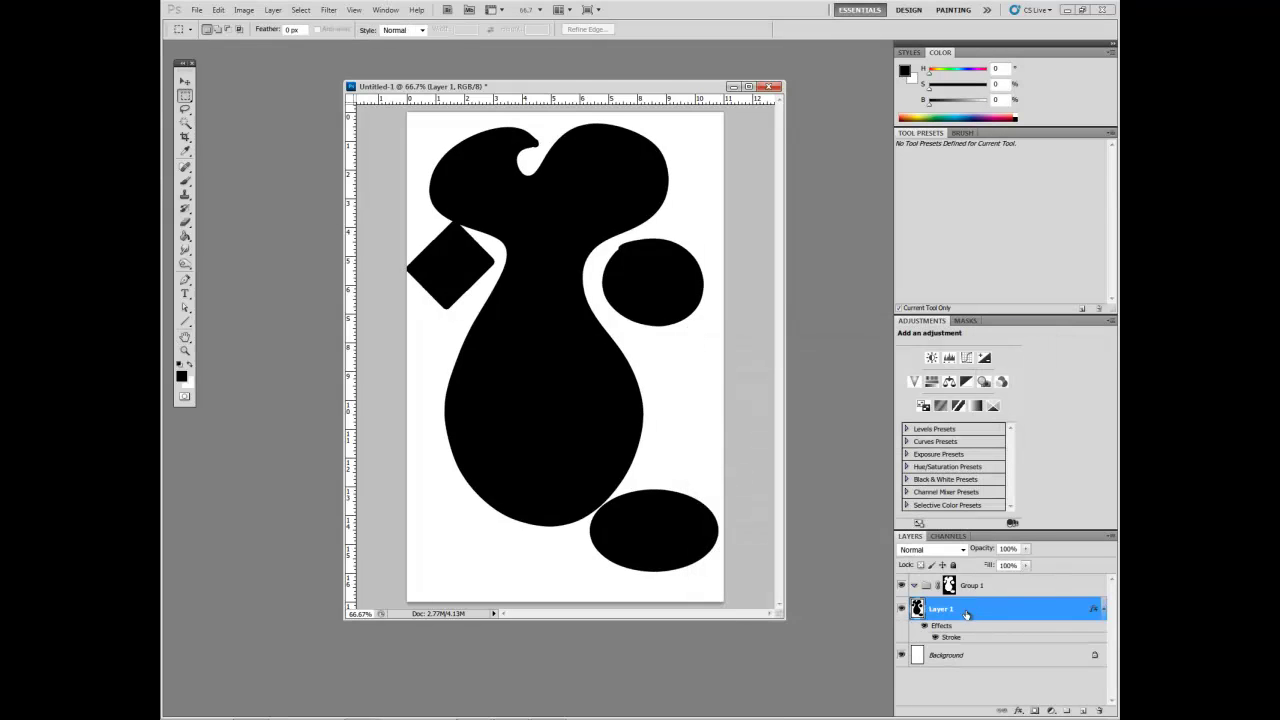
click(1025, 565)
drag(1026, 578, 857, 642)
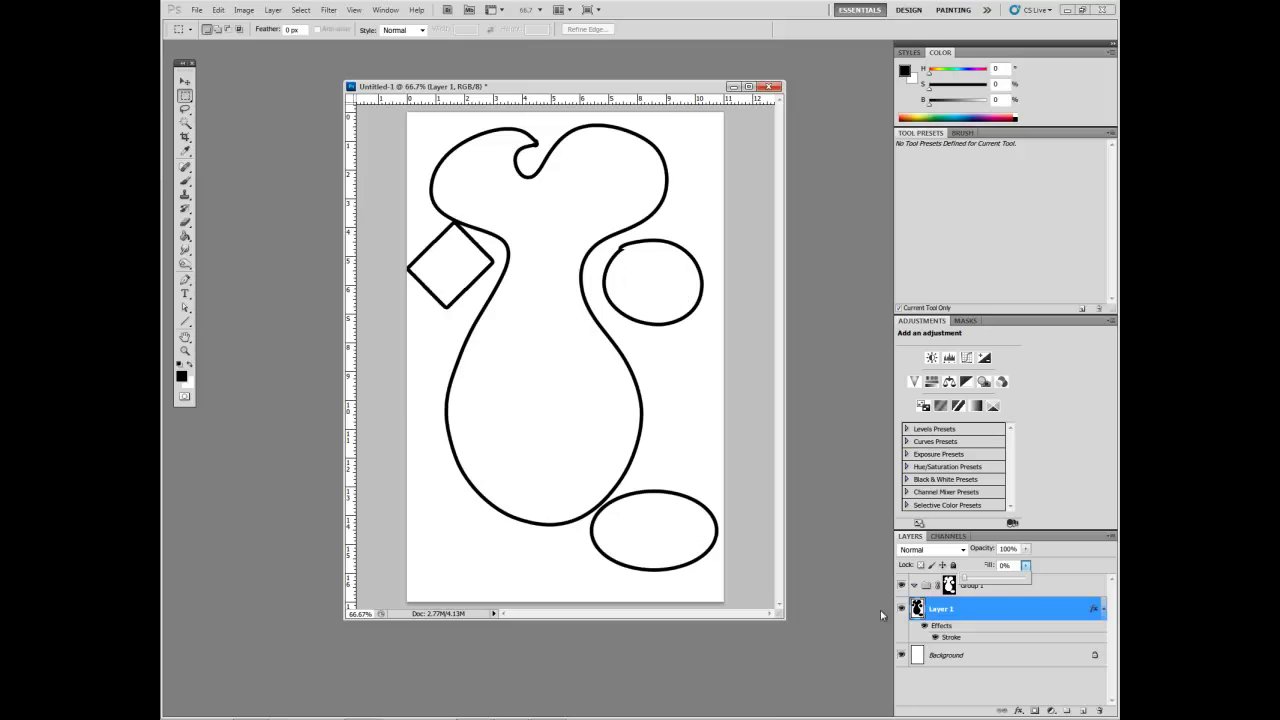
double_click(951, 639)
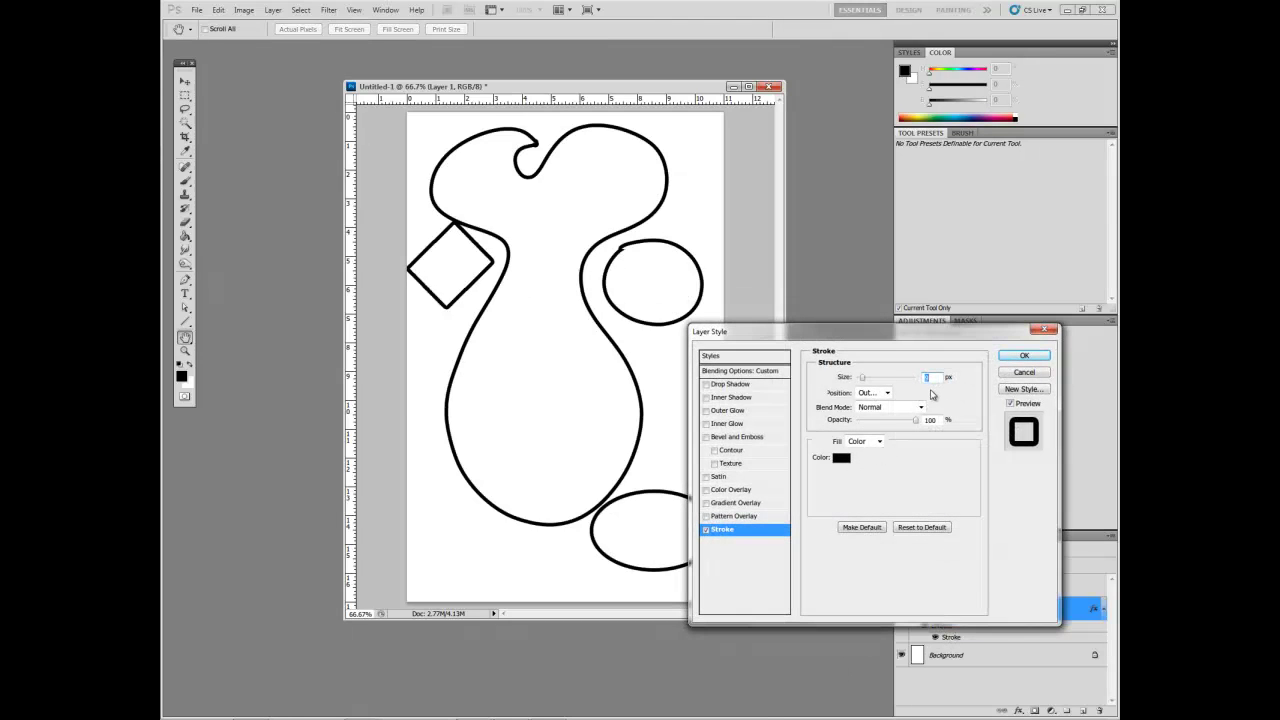
key(Down)
key(Down)
key(Down)
key(Down)
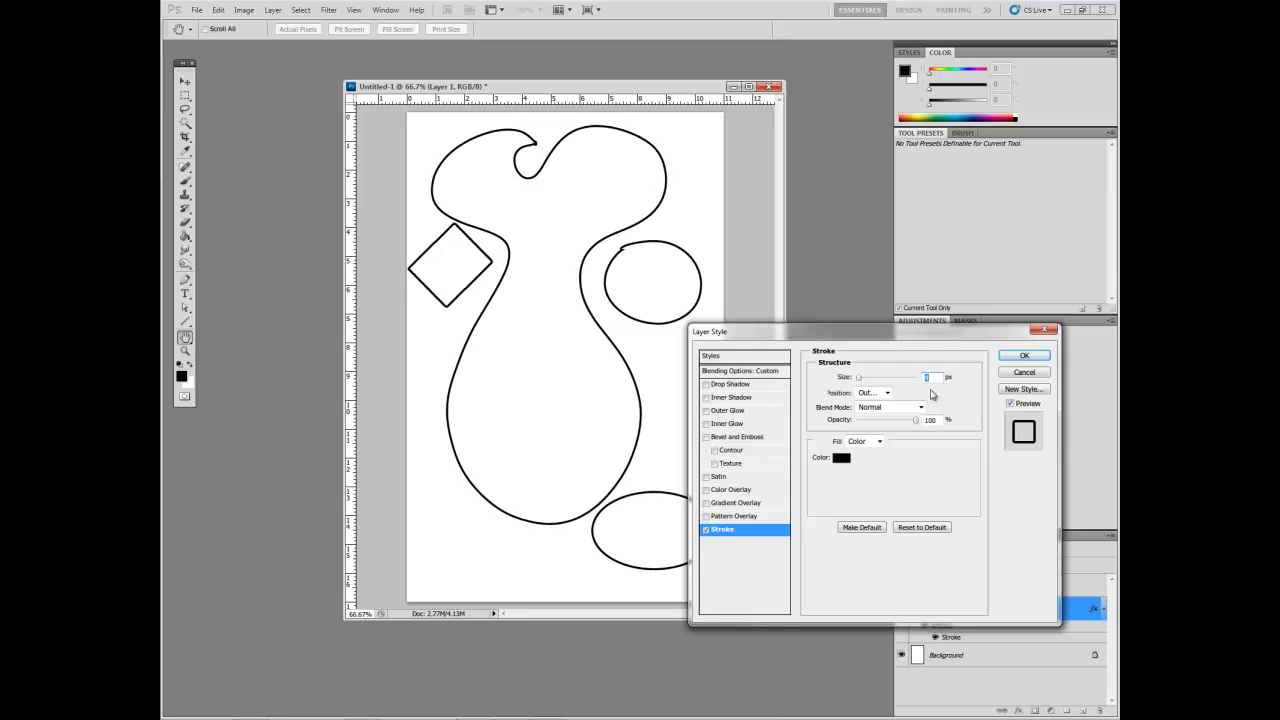
click(1020, 356)
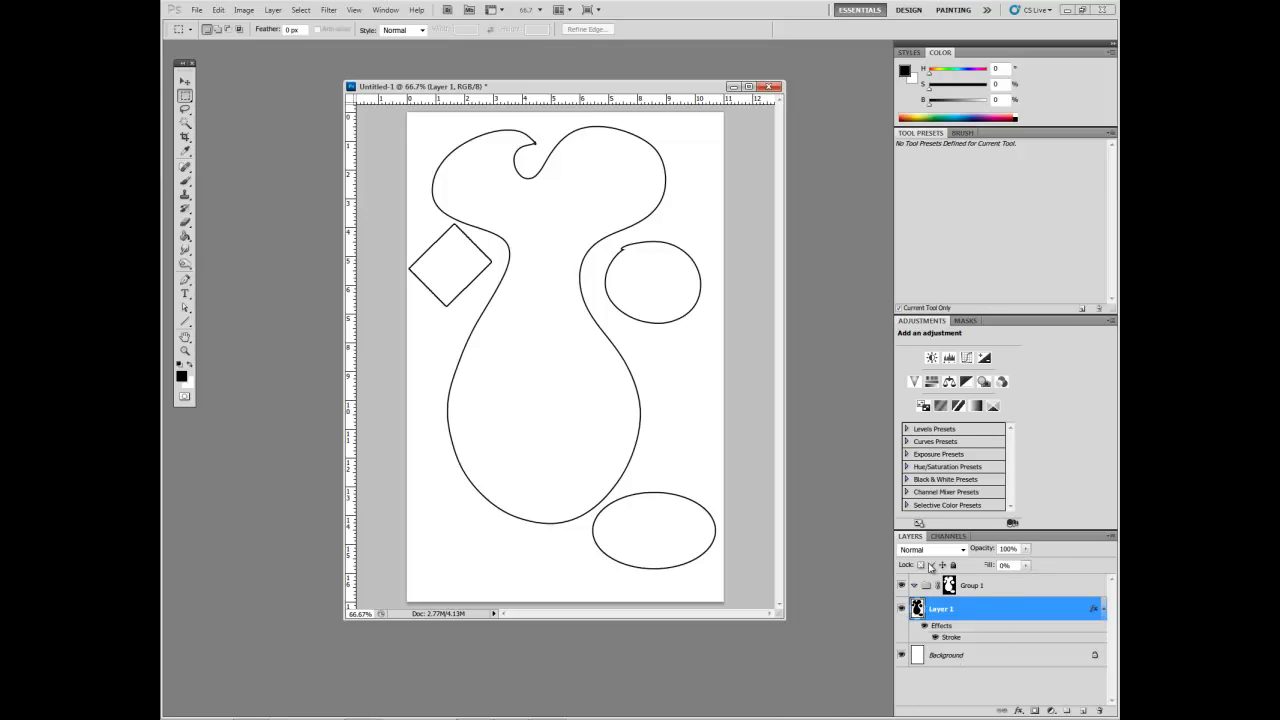
click(930, 590)
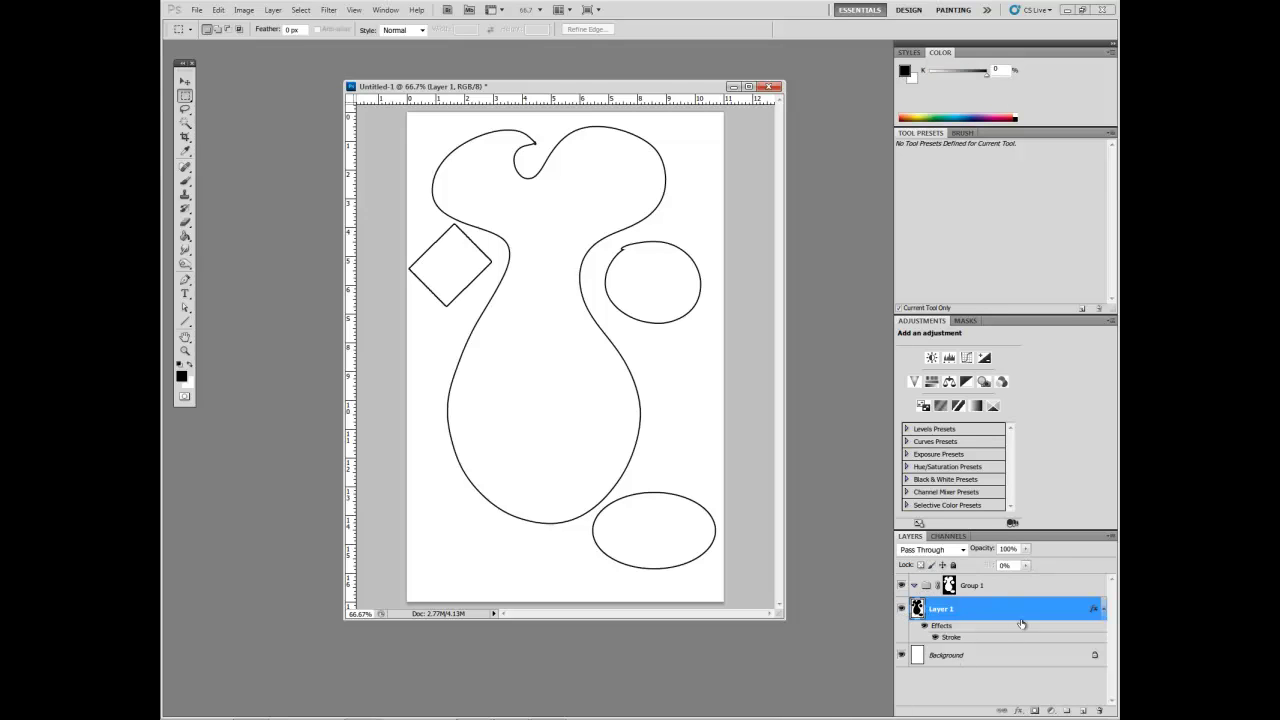
On a new layer in Group 1, brush zigzags through the body, oval, tilted square and right circle.
click(1085, 711)
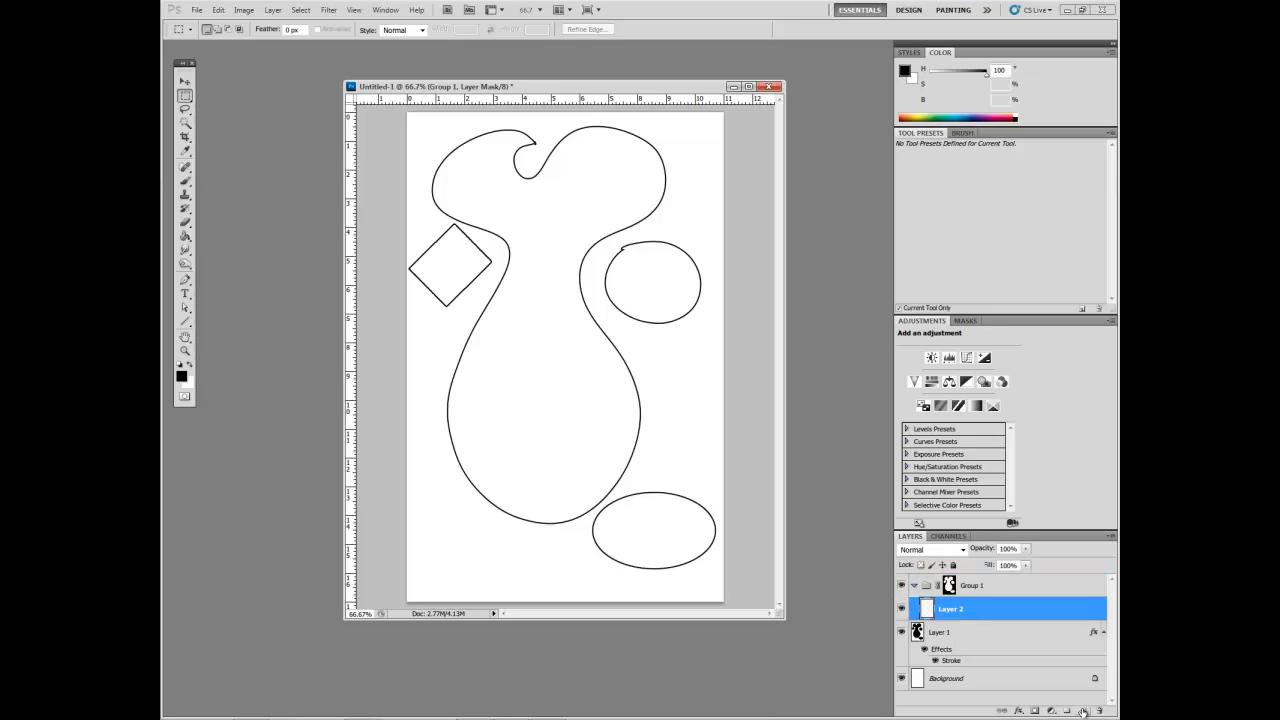
click(185, 181)
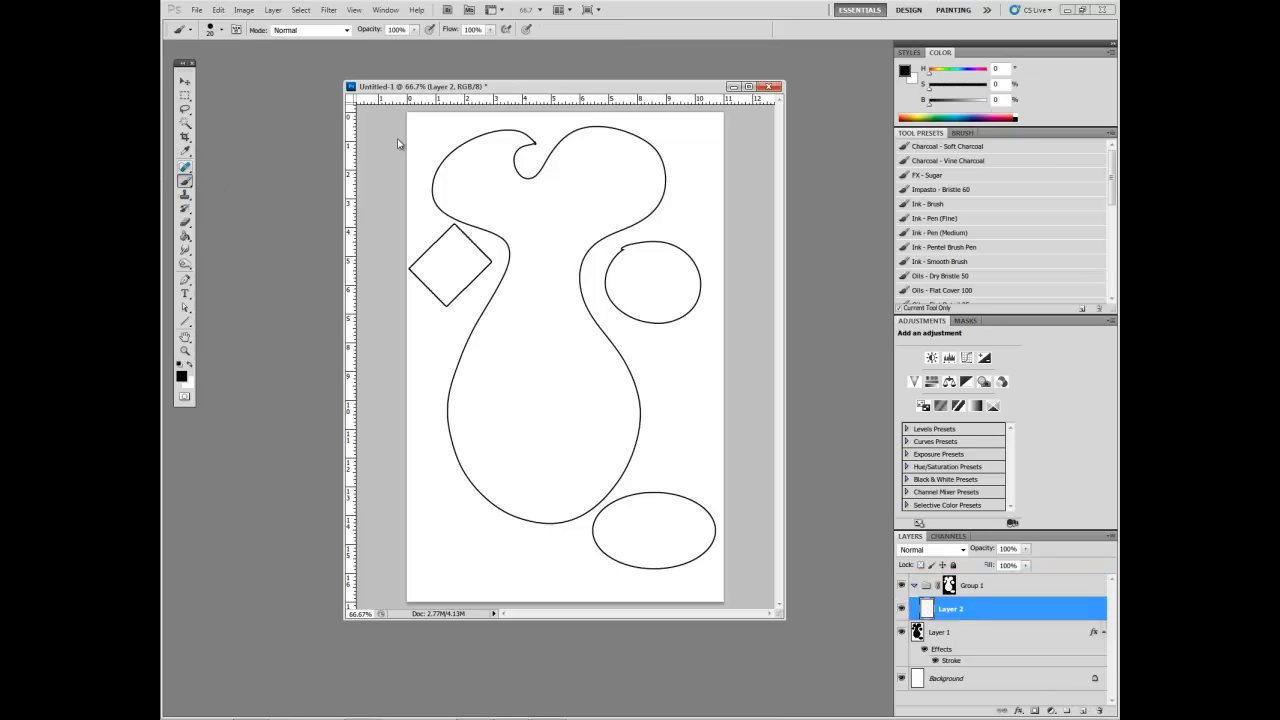
mouse_move(466, 256)
mouse_down()
mouse_move(515, 196)
mouse_move(510, 220)
mouse_move(532, 263)
mouse_move(623, 270)
mouse_move(671, 291)
mouse_move(616, 374)
mouse_move(611, 510)
mouse_move(666, 516)
mouse_move(711, 490)
mouse_move(721, 508)
mouse_move(654, 535)
mouse_move(604, 527)
mouse_move(604, 547)
mouse_move(470, 410)
mouse_up()
drag(493, 314, 465, 350)
mouse_move(520, 290)
mouse_down()
mouse_move(551, 307)
mouse_move(653, 314)
mouse_move(594, 320)
mouse_up()
mouse_move(421, 256)
mouse_down()
mouse_move(450, 280)
mouse_move(466, 262)
mouse_up()
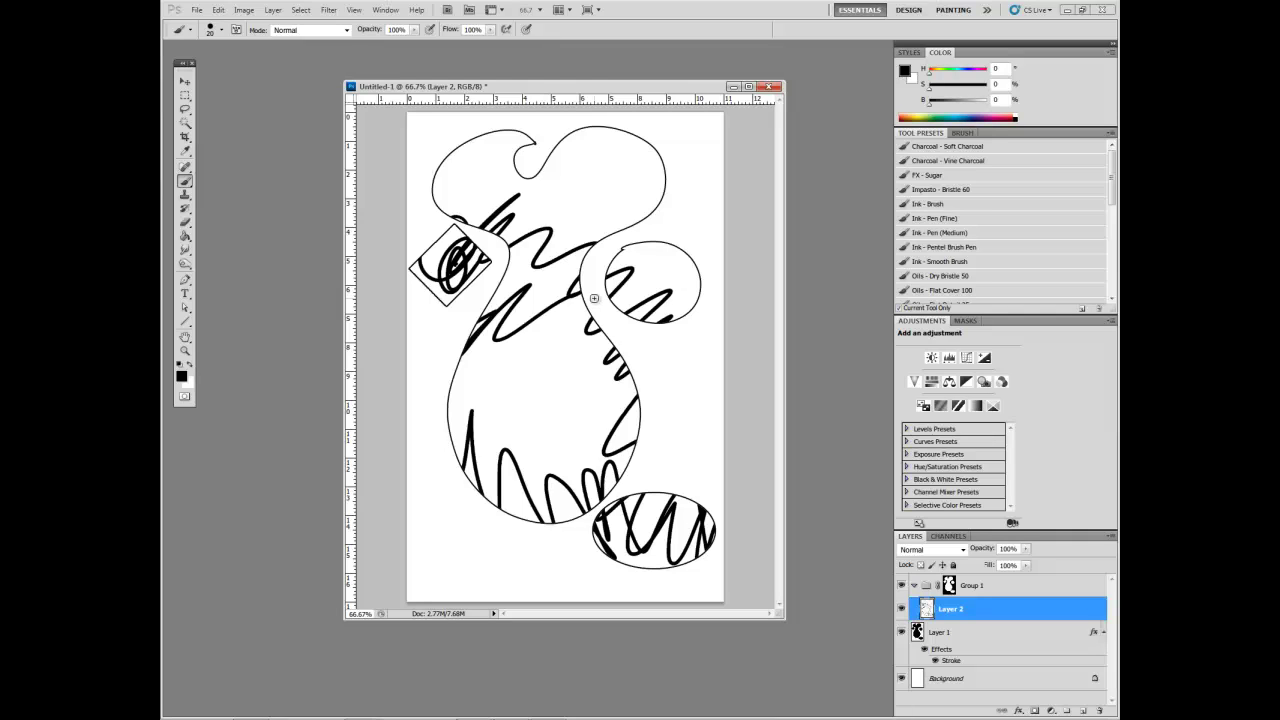
mouse_move(651, 240)
mouse_down()
mouse_move(691, 262)
mouse_move(698, 296)
mouse_up()
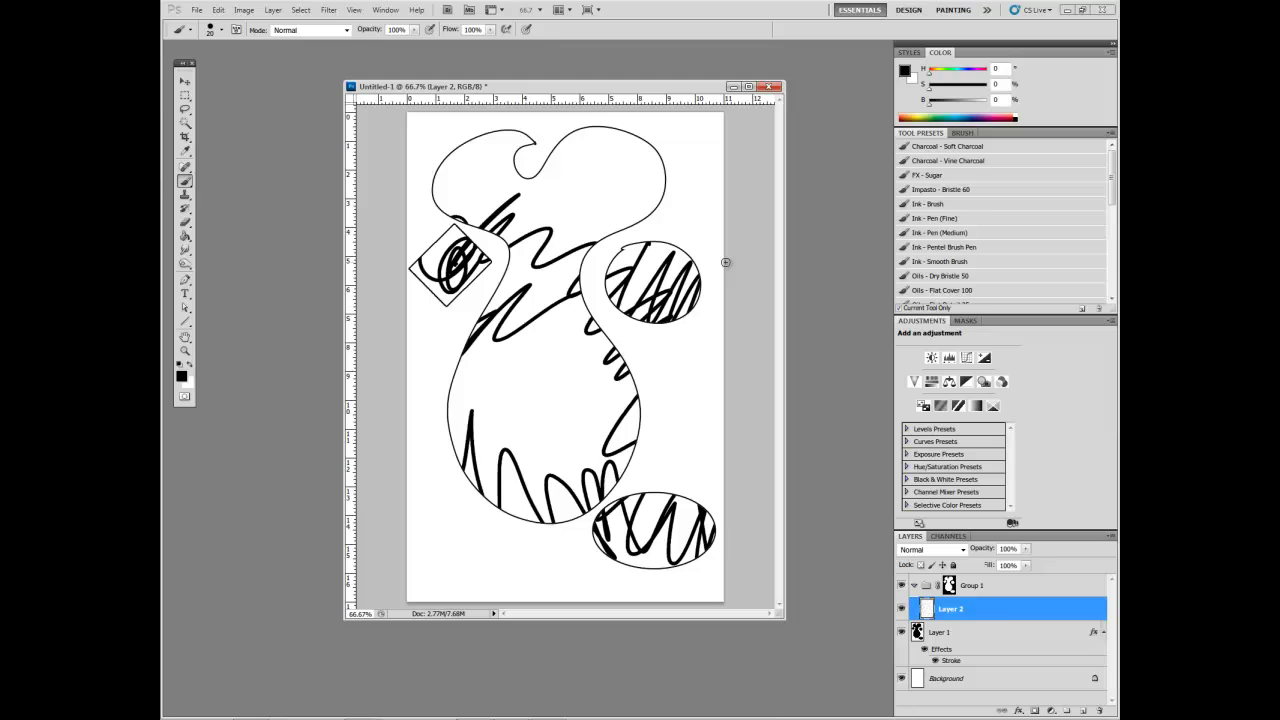
click(948, 627)
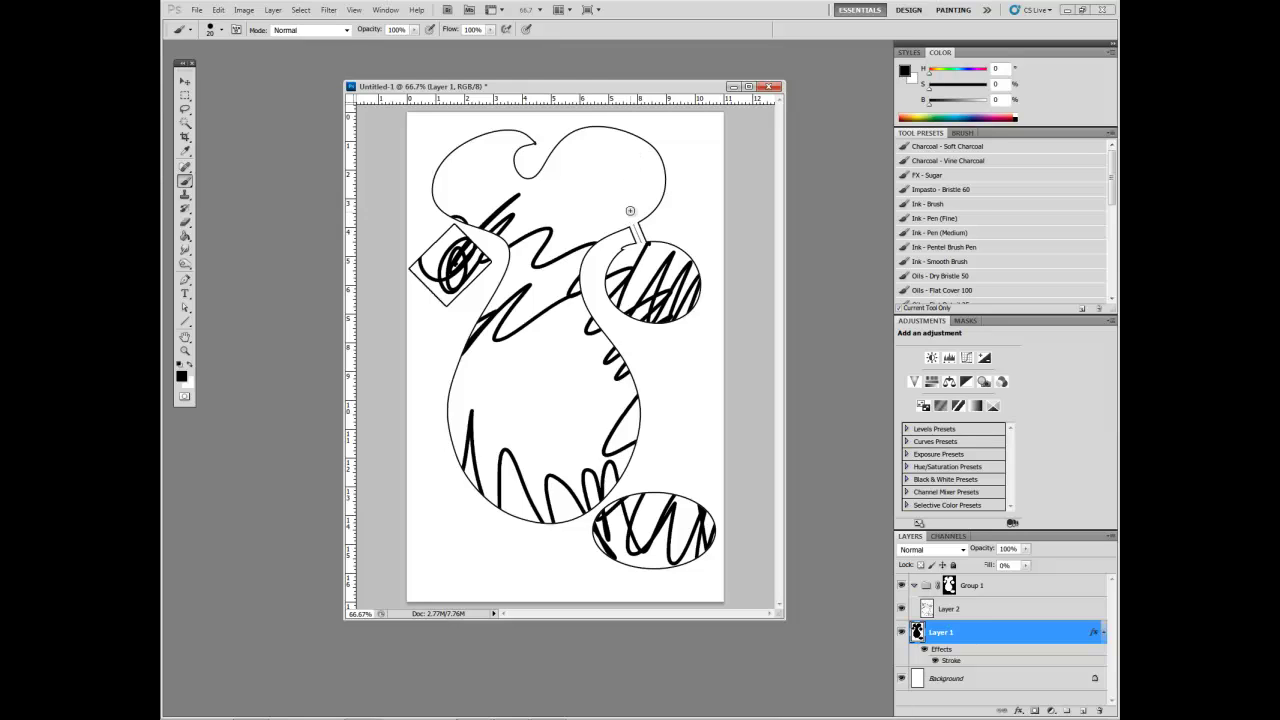
On Layer 1, brush a neck to the right circle, a curve with a small ring, and a left strip.
mouse_move(633, 203)
mouse_down()
mouse_move(644, 253)
mouse_move(676, 256)
mouse_move(688, 210)
mouse_move(662, 201)
mouse_move(660, 225)
mouse_move(656, 146)
mouse_up()
mouse_move(652, 312)
mouse_down()
mouse_move(668, 396)
mouse_move(640, 404)
mouse_up()
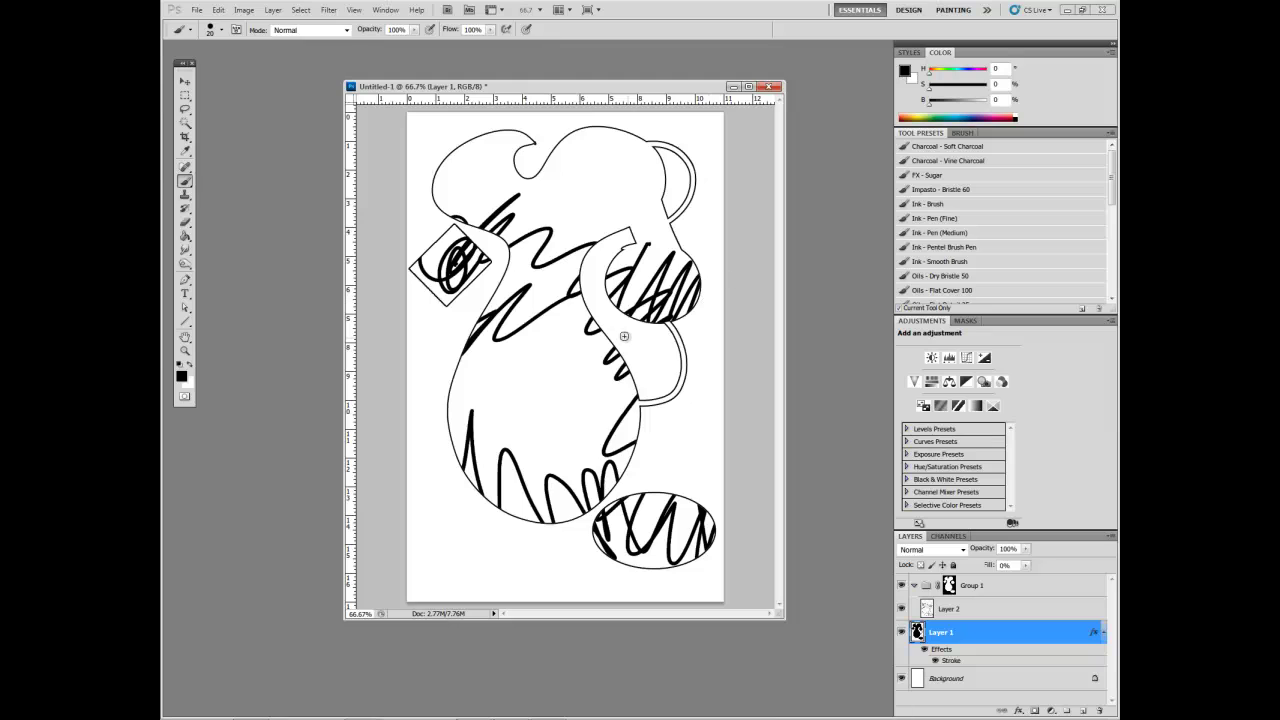
mouse_move(632, 342)
mouse_down()
mouse_move(650, 370)
mouse_move(655, 350)
mouse_move(639, 345)
mouse_move(641, 370)
mouse_move(655, 373)
mouse_move(656, 325)
mouse_up()
drag(450, 190, 452, 276)
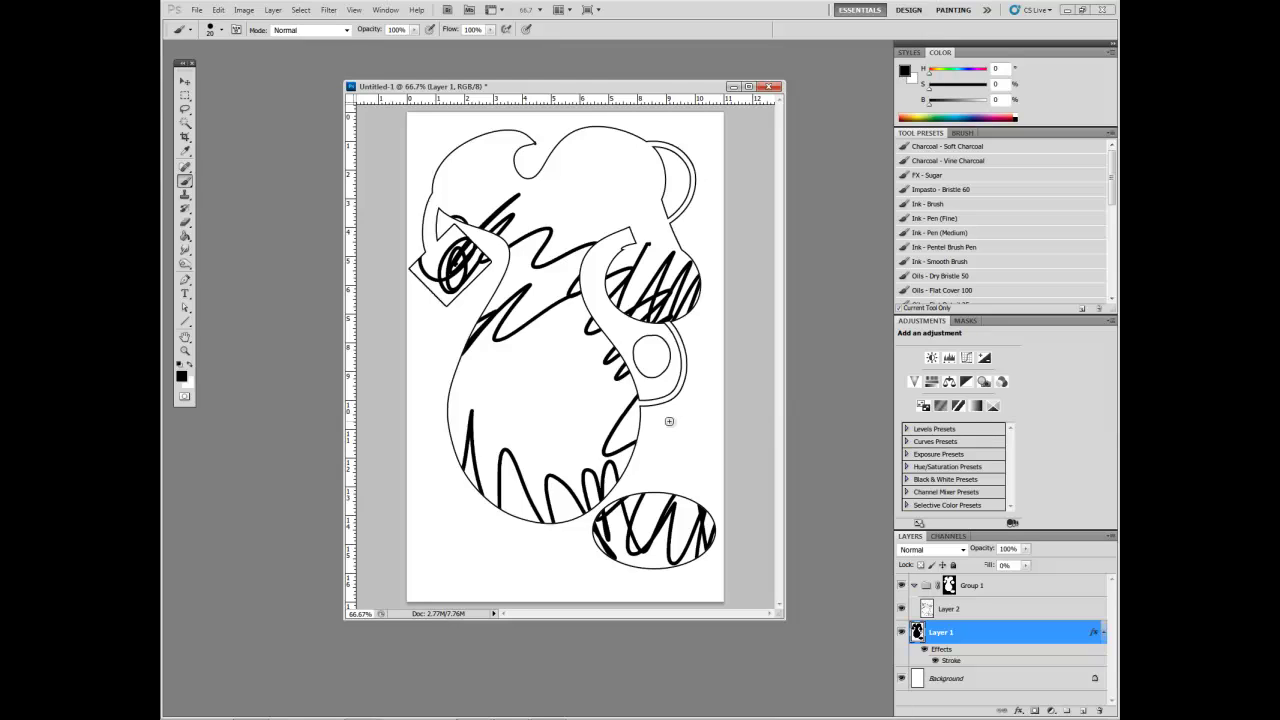
drag(655, 355, 659, 382)
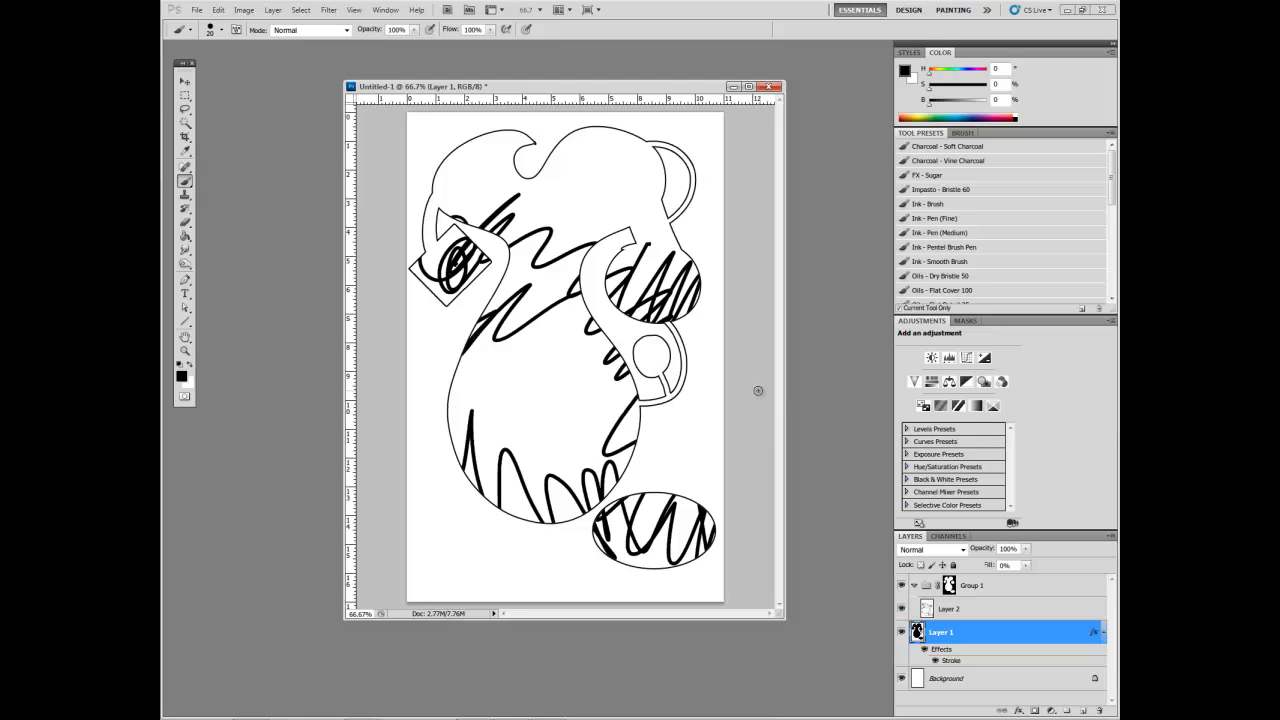